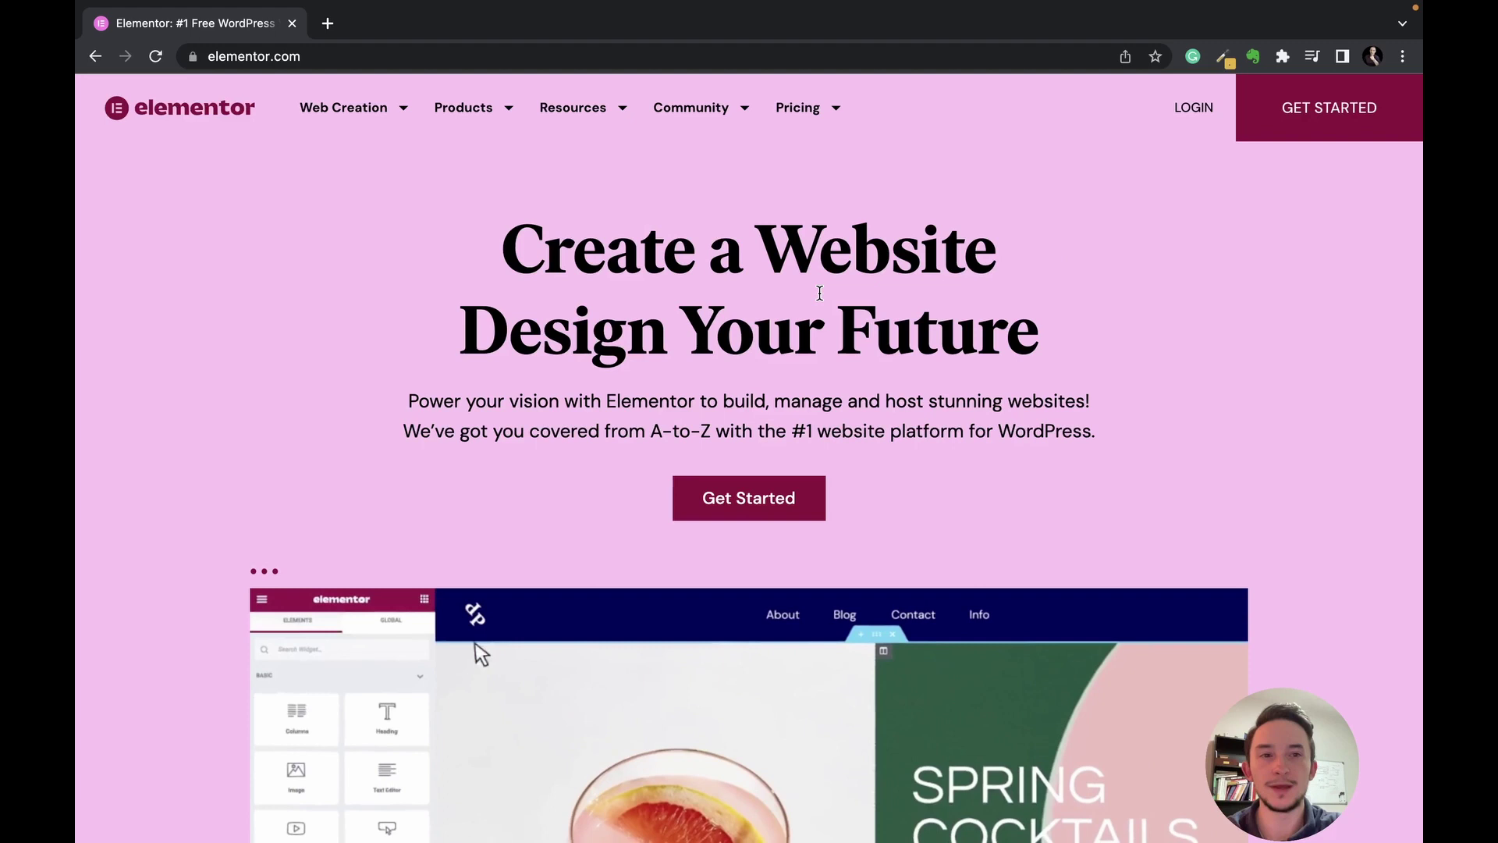
Open Elementor's WordPress Hosting product page from the Products menu.
{"action": "mouse_move", "coordinate": [472, 107]}
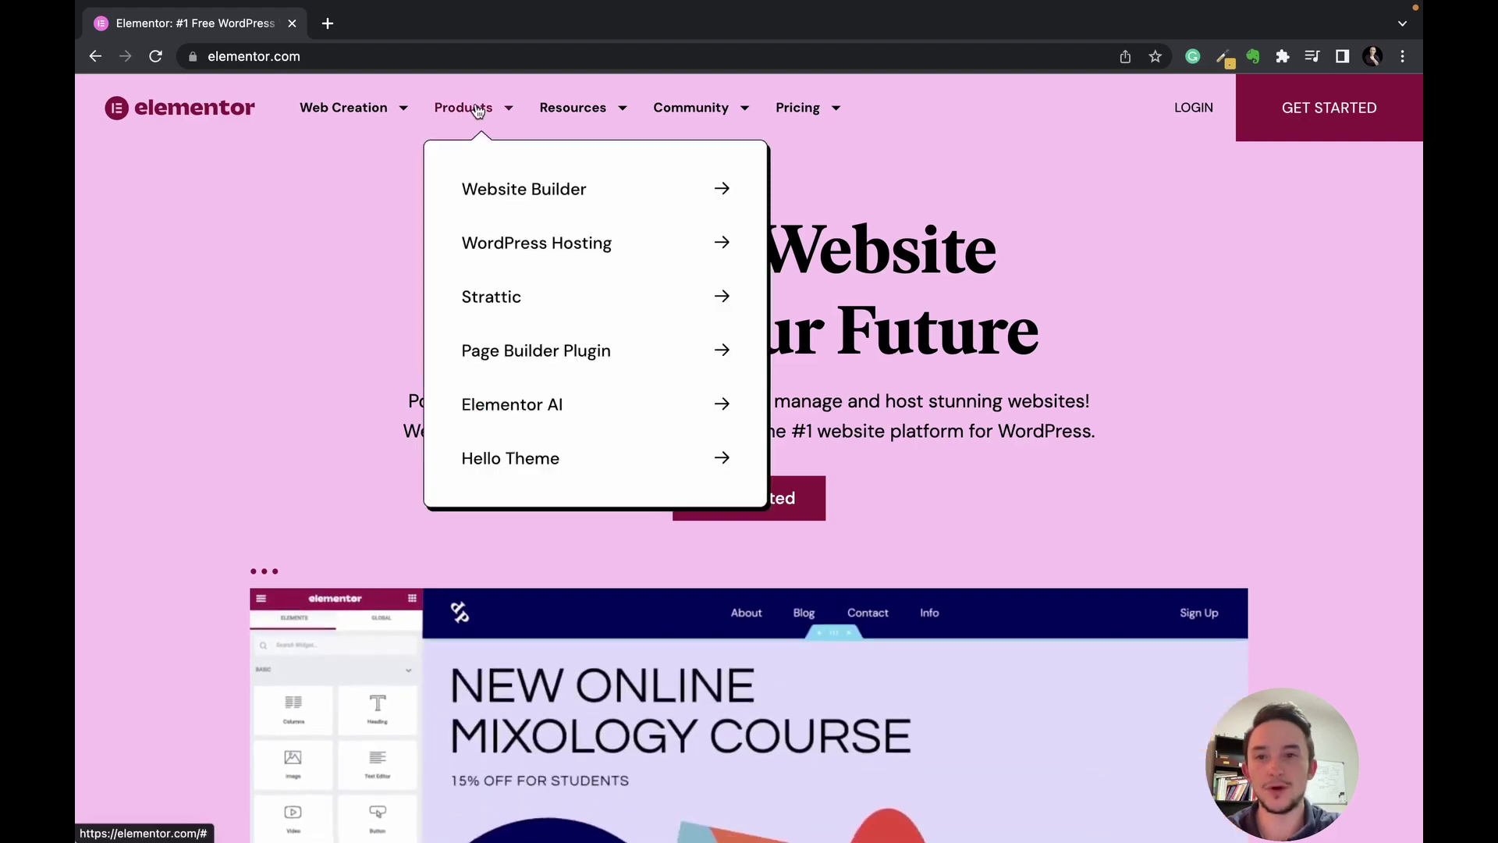
{"action": "left_click", "coordinate": [579, 248]}
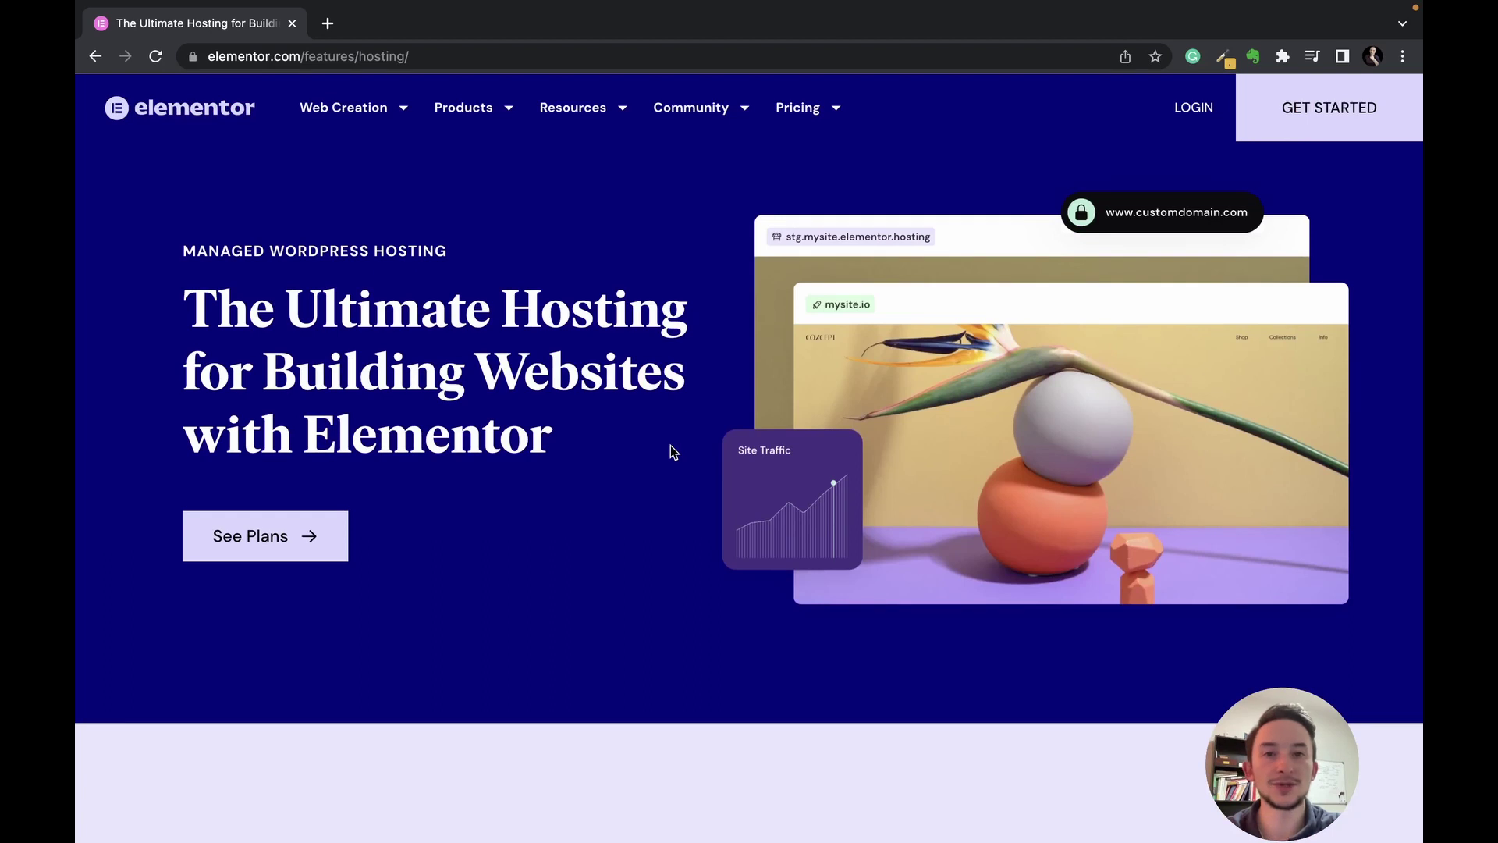
{"action": "scroll", "coordinate": [671, 447], "scroll_direction": "down", "scroll_amount": 10}
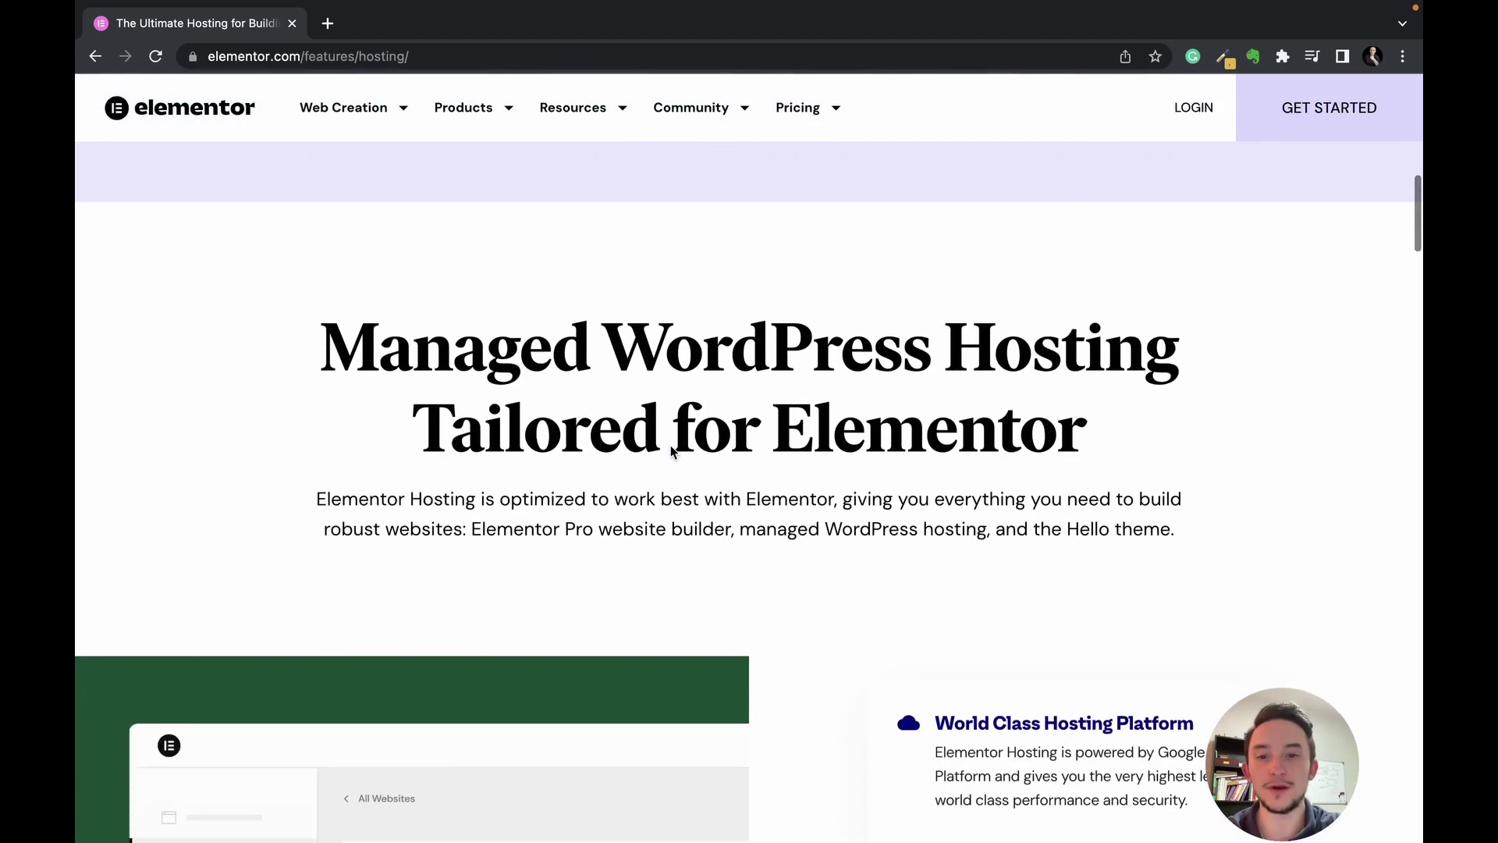
{"action": "scroll", "coordinate": [671, 451], "scroll_direction": "up", "scroll_amount": 10}
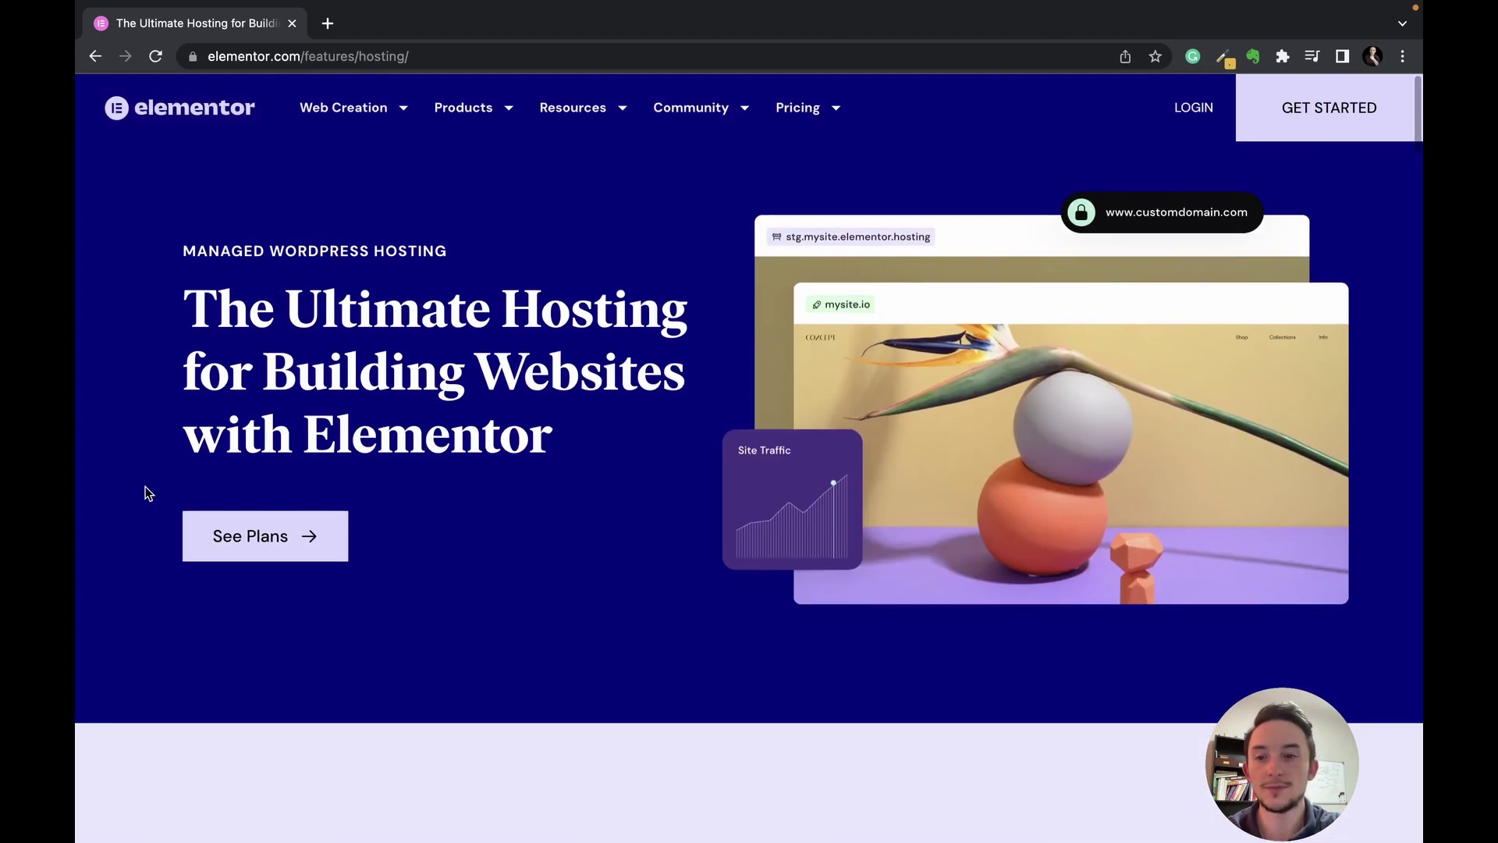
Show the hosting plans: Basic 9.99, Business 19.99, Grow 22.99 and Scale 49.99 USD/month.
{"action": "left_click", "coordinate": [332, 550]}
{"action": "scroll", "coordinate": [719, 423], "scroll_direction": "down", "scroll_amount": 3}
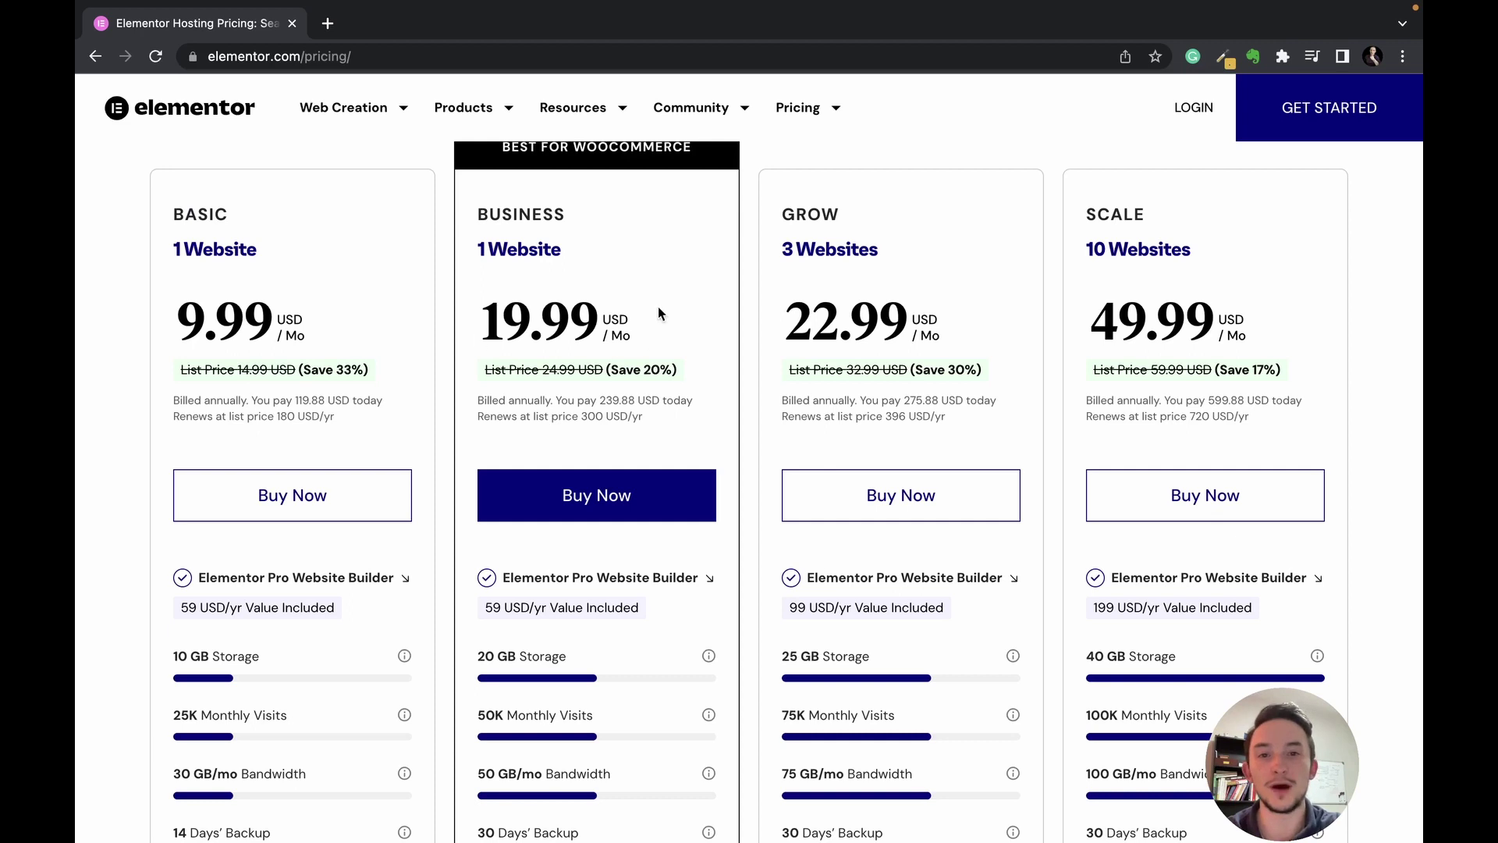
{"action": "scroll", "coordinate": [439, 348], "scroll_direction": "up", "scroll_amount": 1}
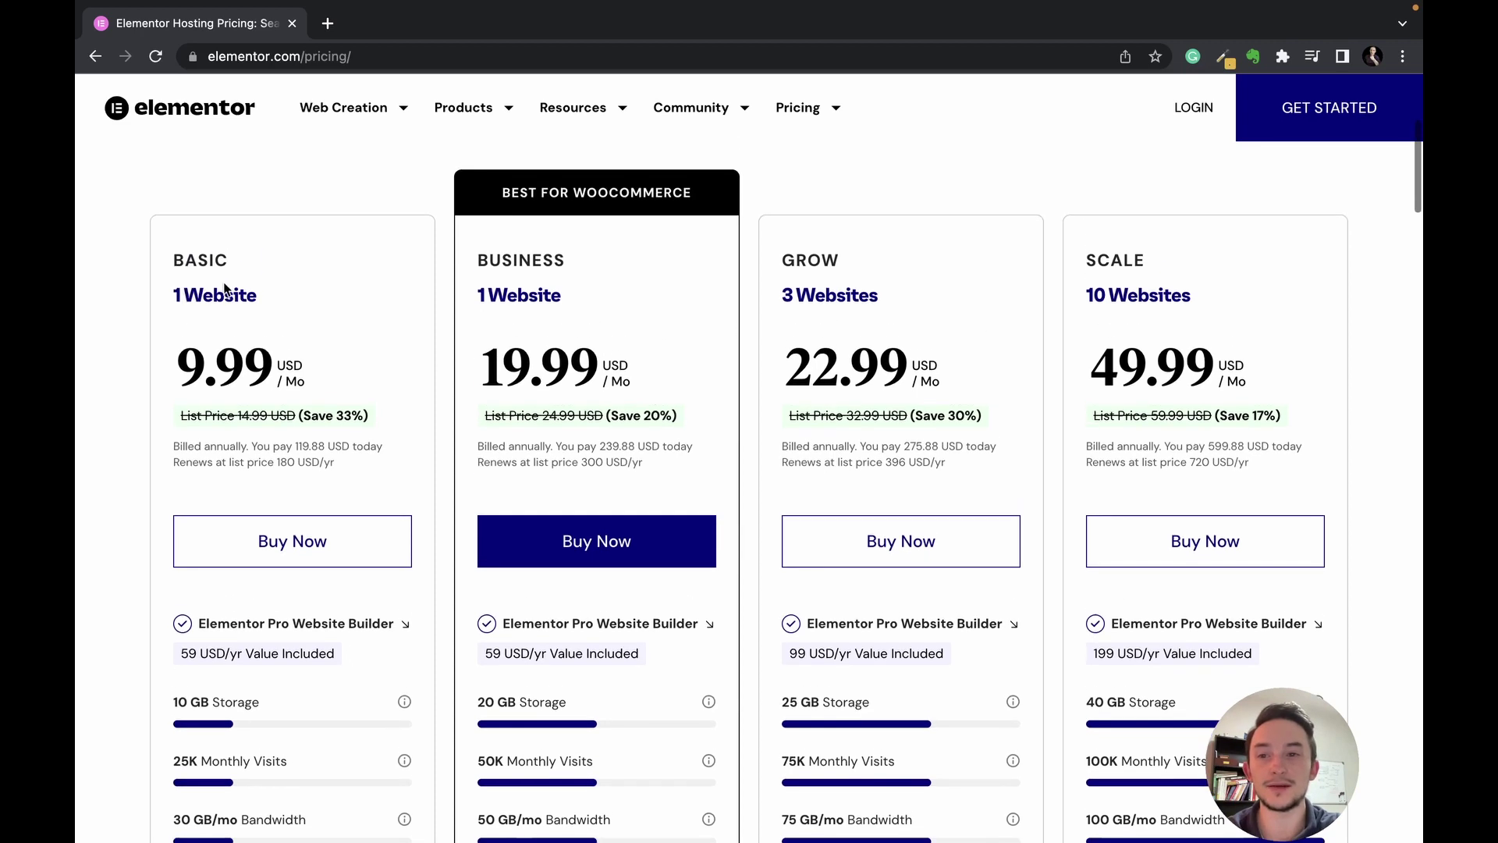
{"action": "left_click_drag", "start_coordinate": [170, 295], "coordinate": [275, 299]}
{"action": "left_click", "coordinate": [256, 292]}
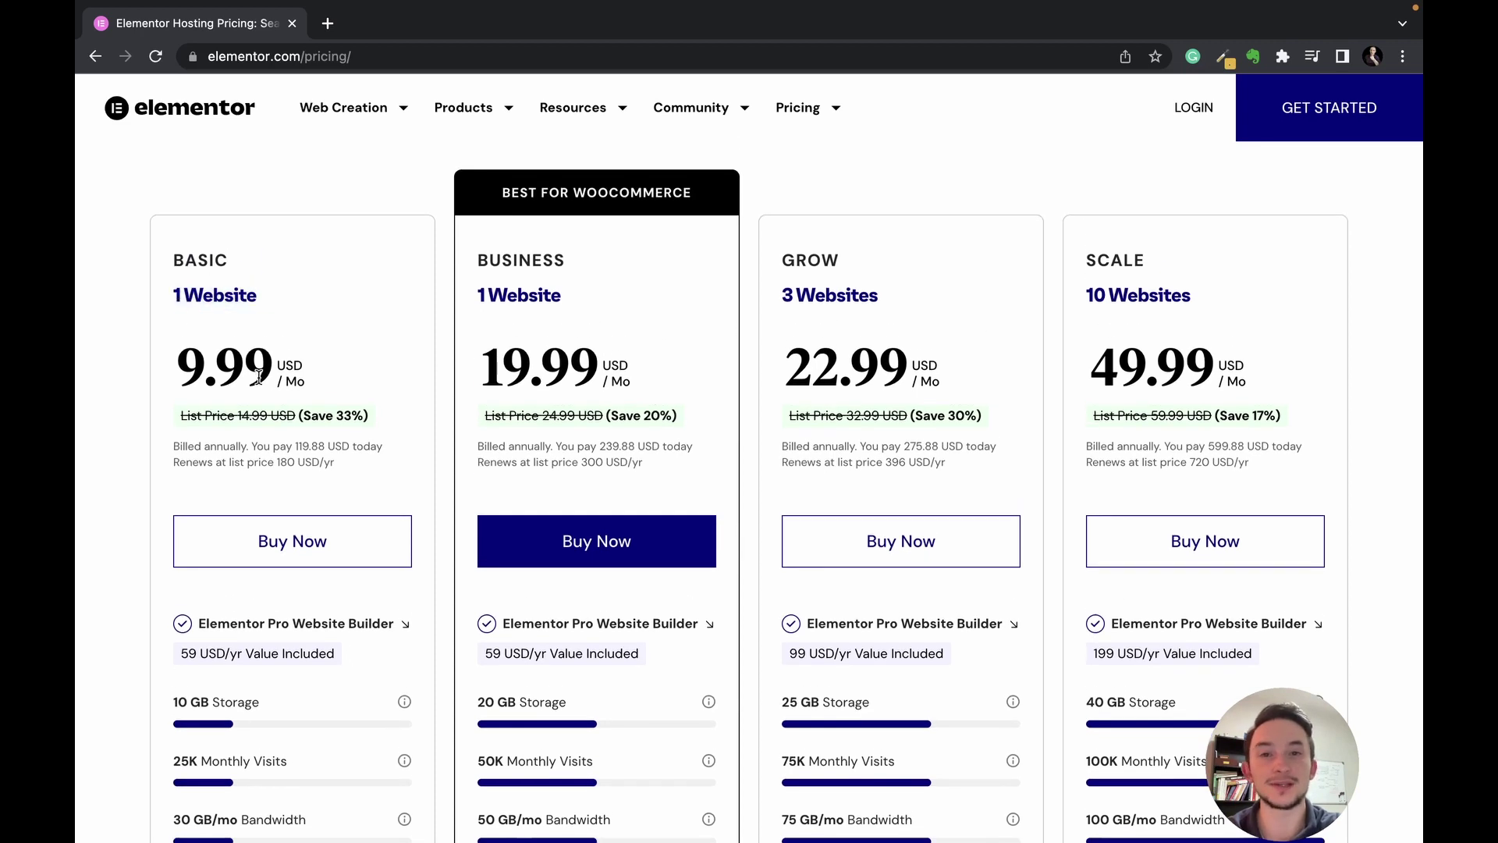
{"action": "scroll", "coordinate": [260, 377], "scroll_direction": "down", "scroll_amount": 5}
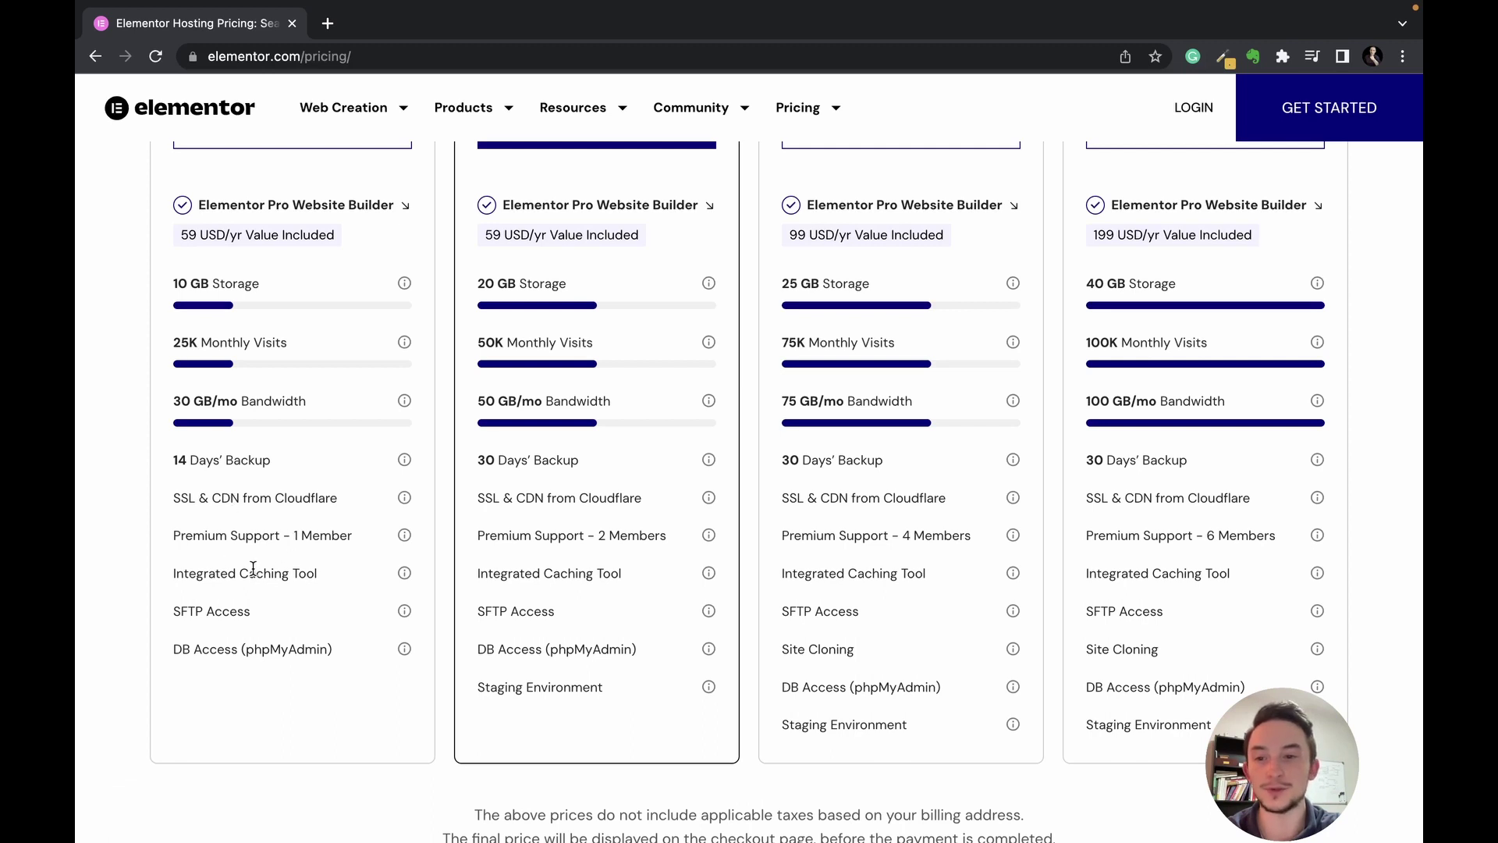
{"action": "scroll", "coordinate": [244, 606], "scroll_direction": "up", "scroll_amount": 2}
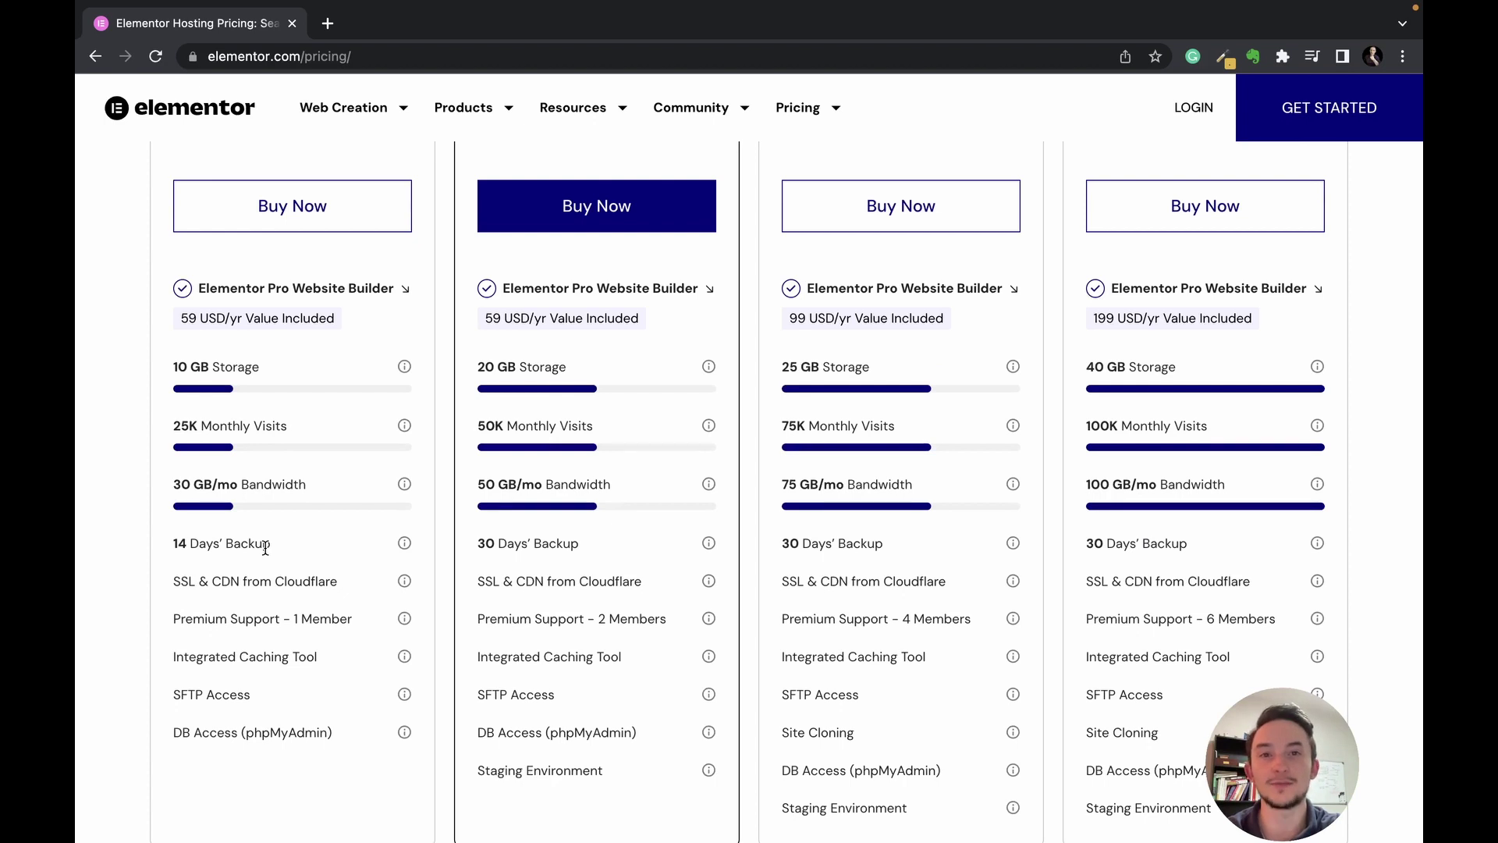
{"action": "scroll", "coordinate": [502, 534], "scroll_direction": "up", "scroll_amount": 5}
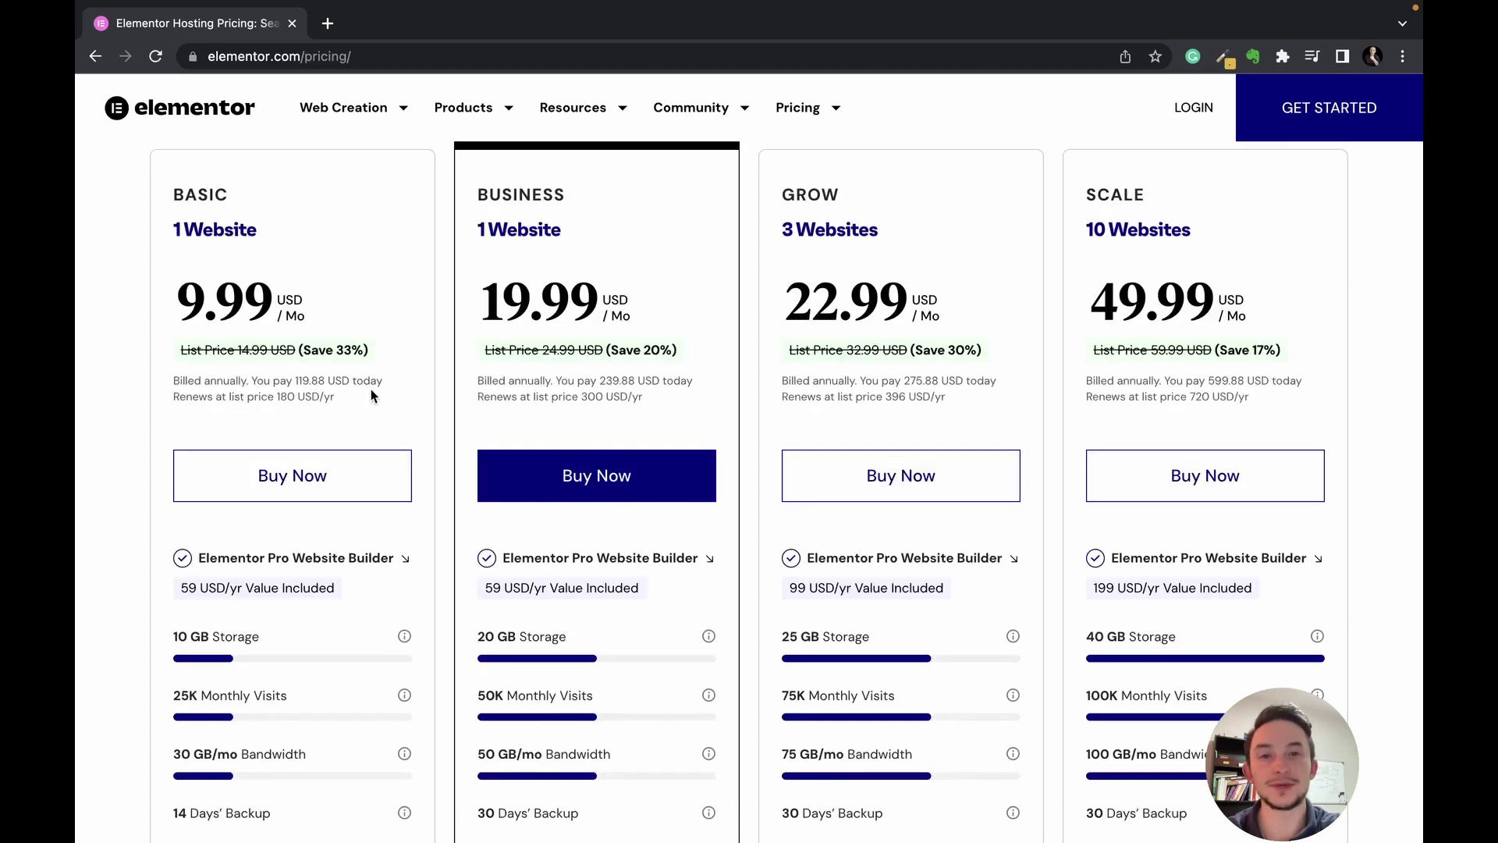
Buy the Basic hosting plan for an active 179.88 USD Elementor Hosting - Basic subscription.
{"action": "left_click", "coordinate": [358, 485]}
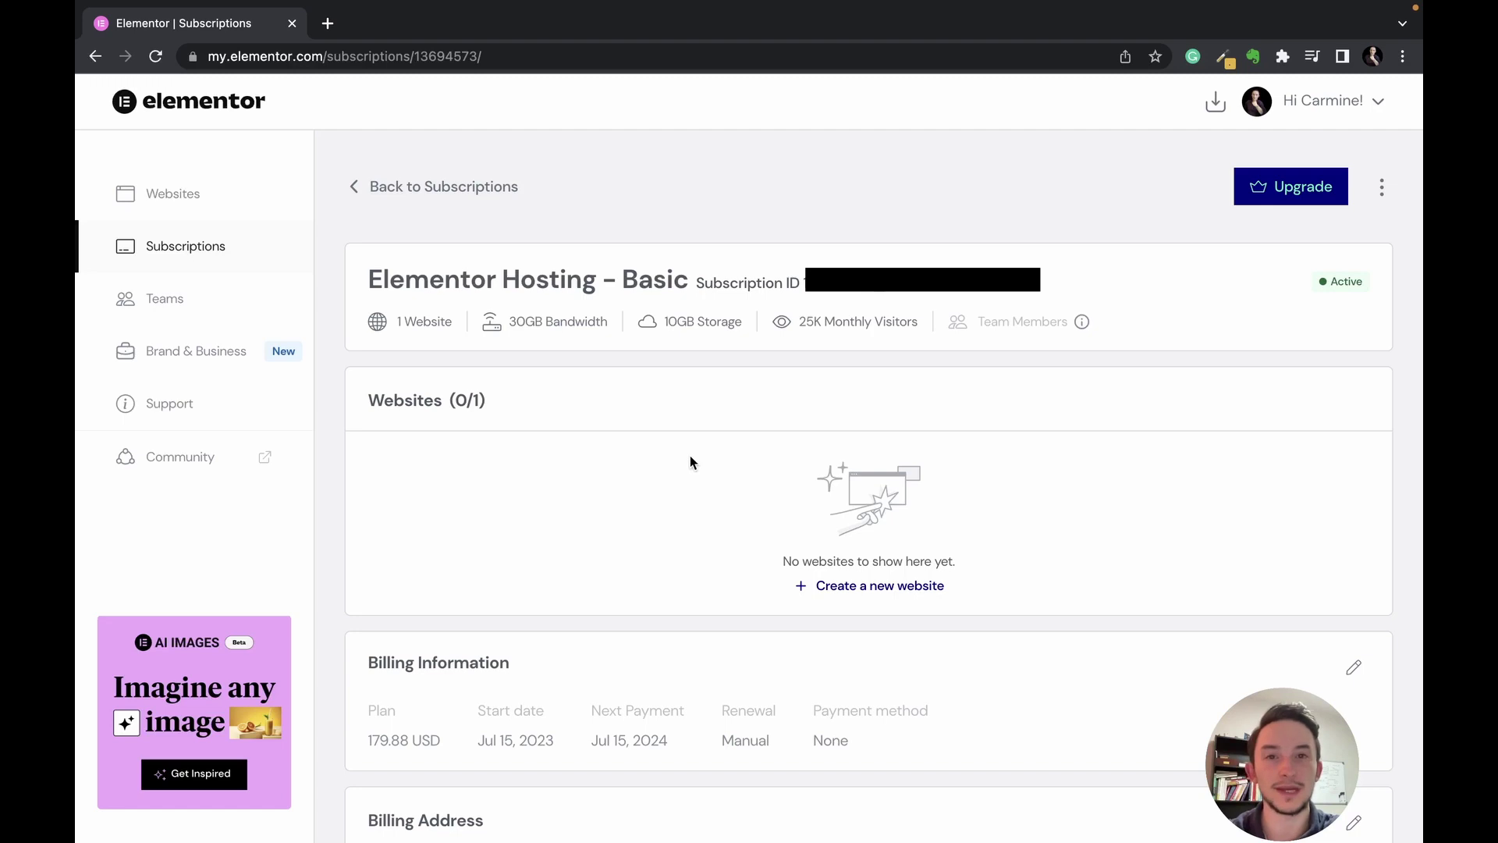
Start creating a new website and enter its site name.
{"action": "left_click", "coordinate": [853, 592]}
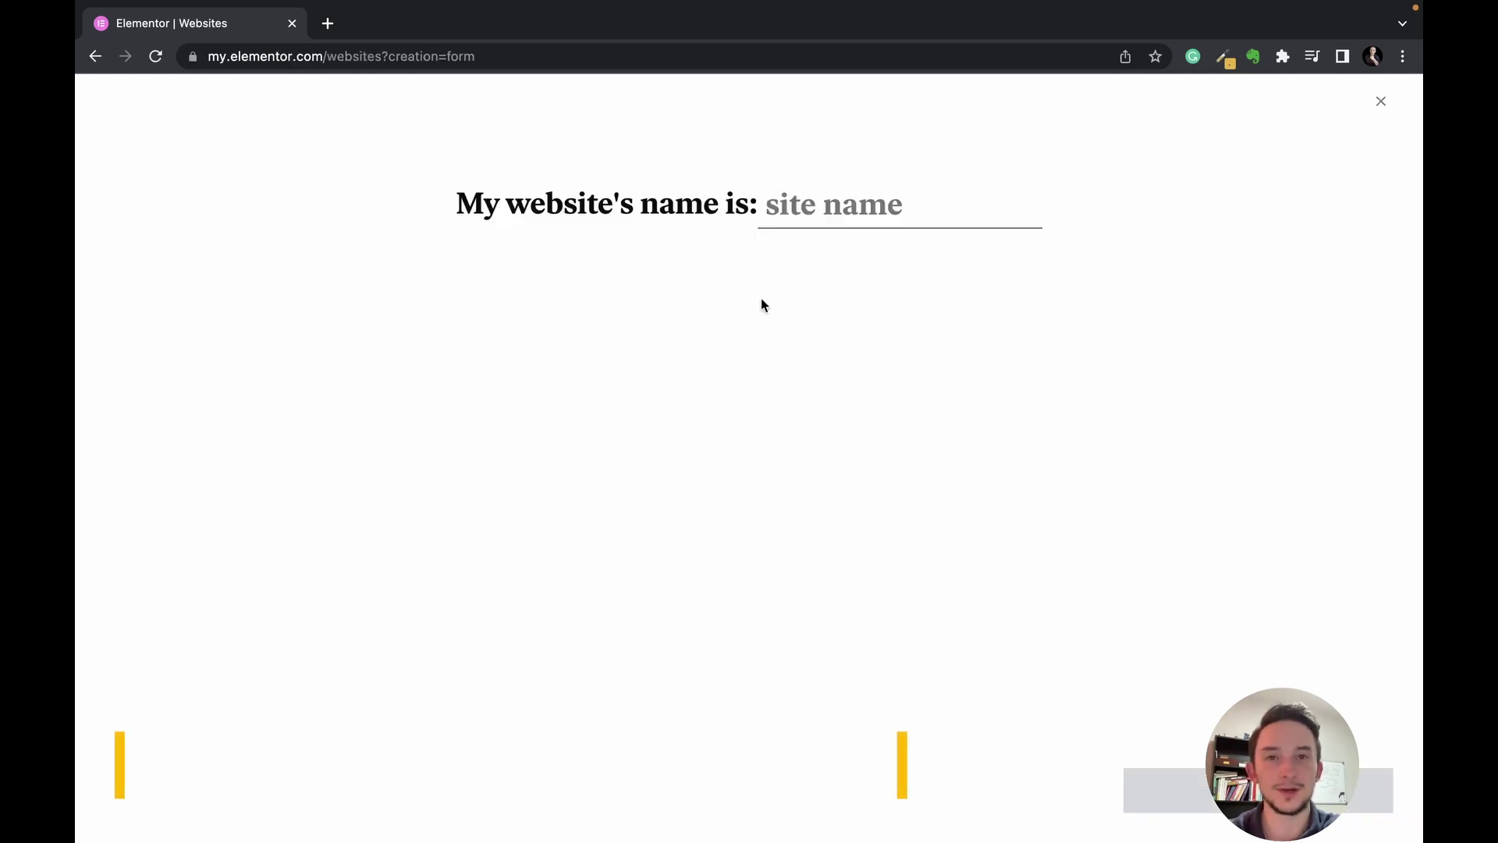
{"action": "type", "text": "carminemastropierro"}
{"action": "key", "text": "Return"}
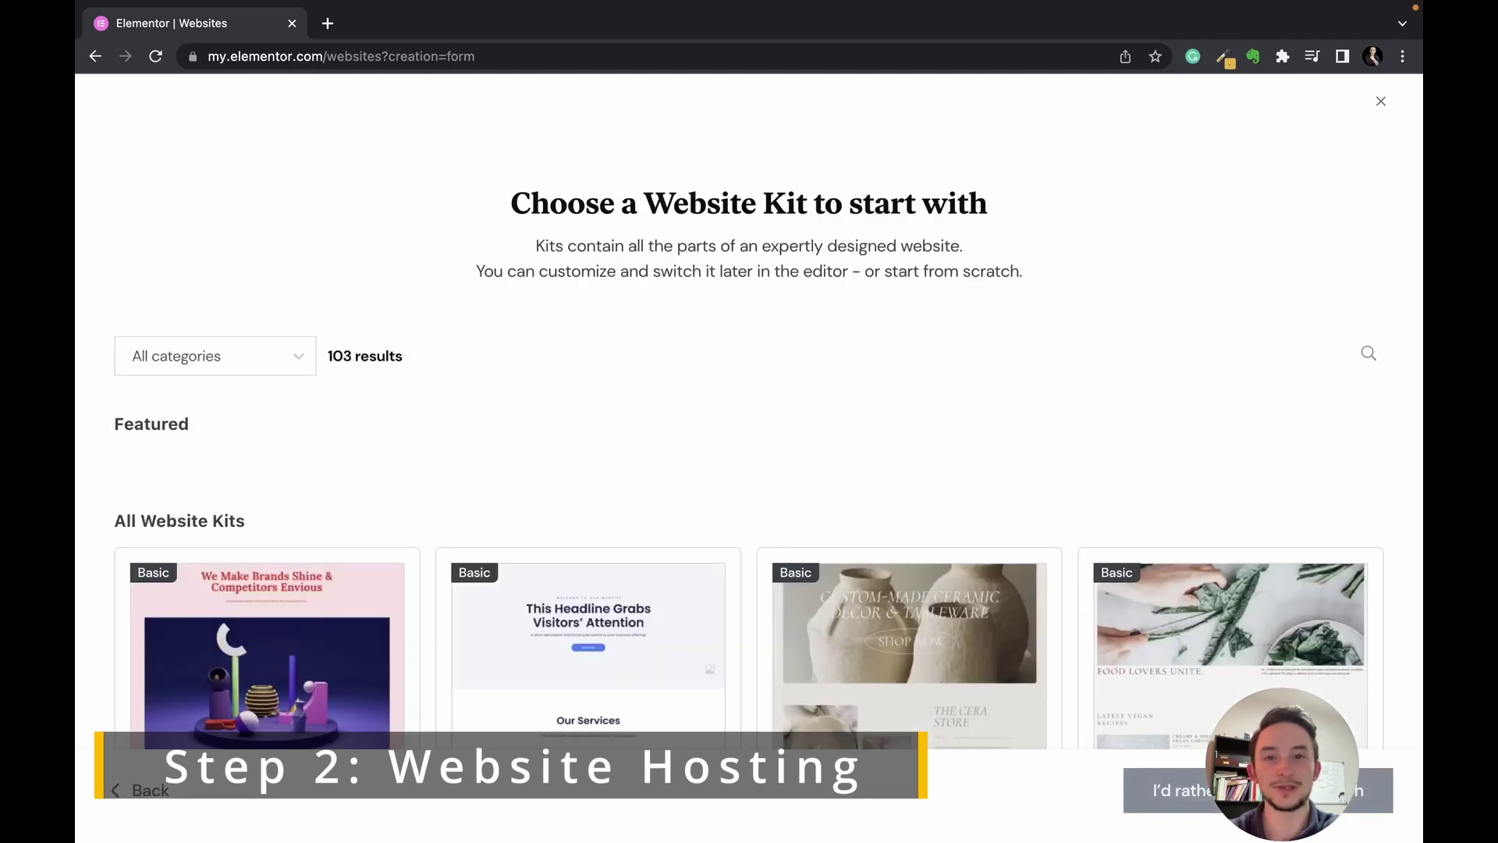
Filter the kits to Portfolio and start the site from the Law Firm kit.
{"action": "scroll", "coordinate": [727, 346], "scroll_direction": "down", "scroll_amount": 1}
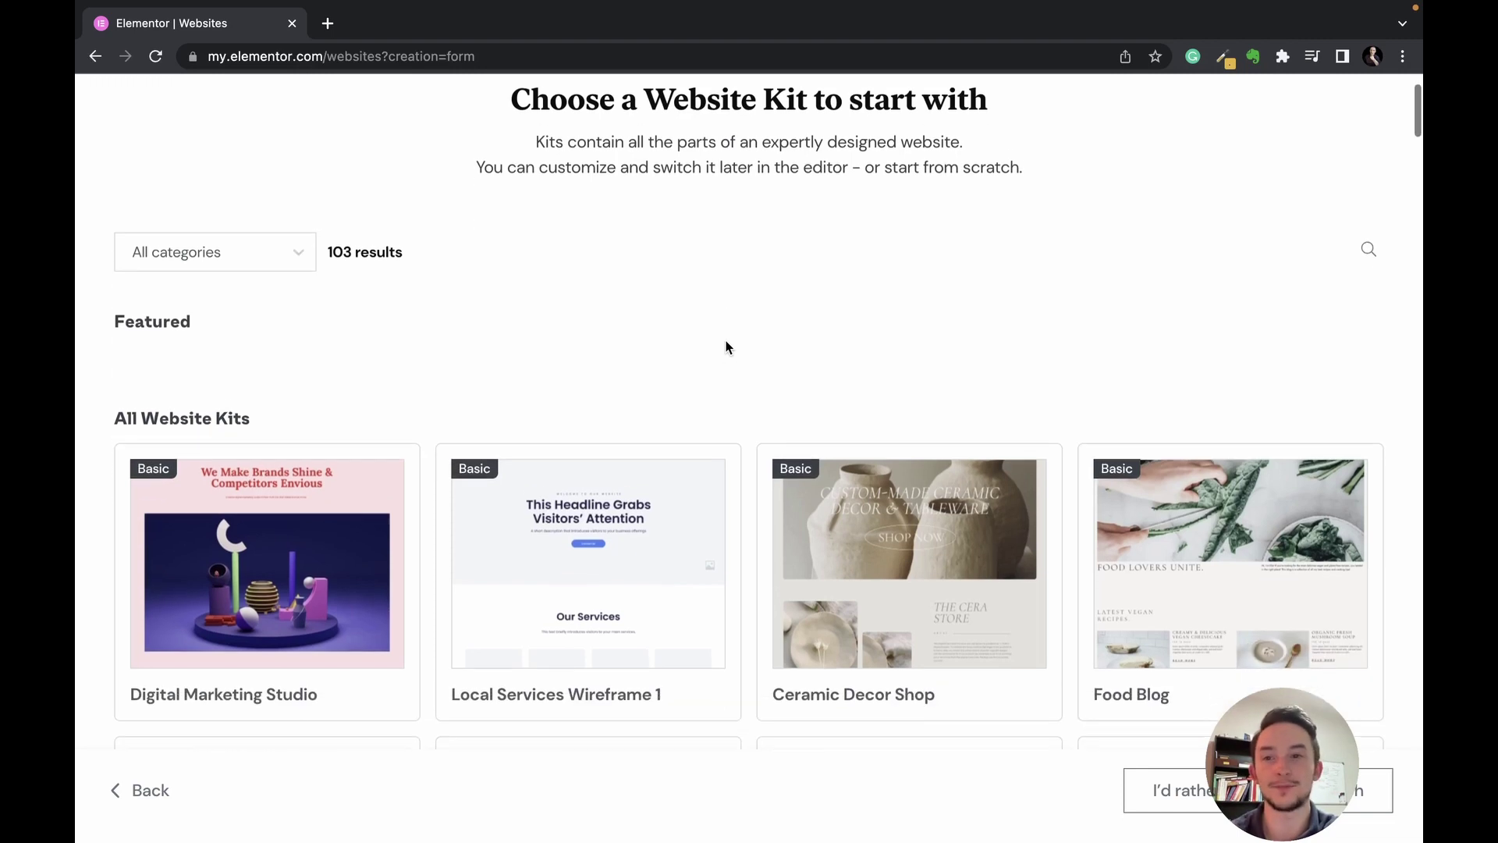
{"action": "scroll", "coordinate": [725, 347], "scroll_direction": "down", "scroll_amount": 1}
{"action": "left_click", "coordinate": [247, 242]}
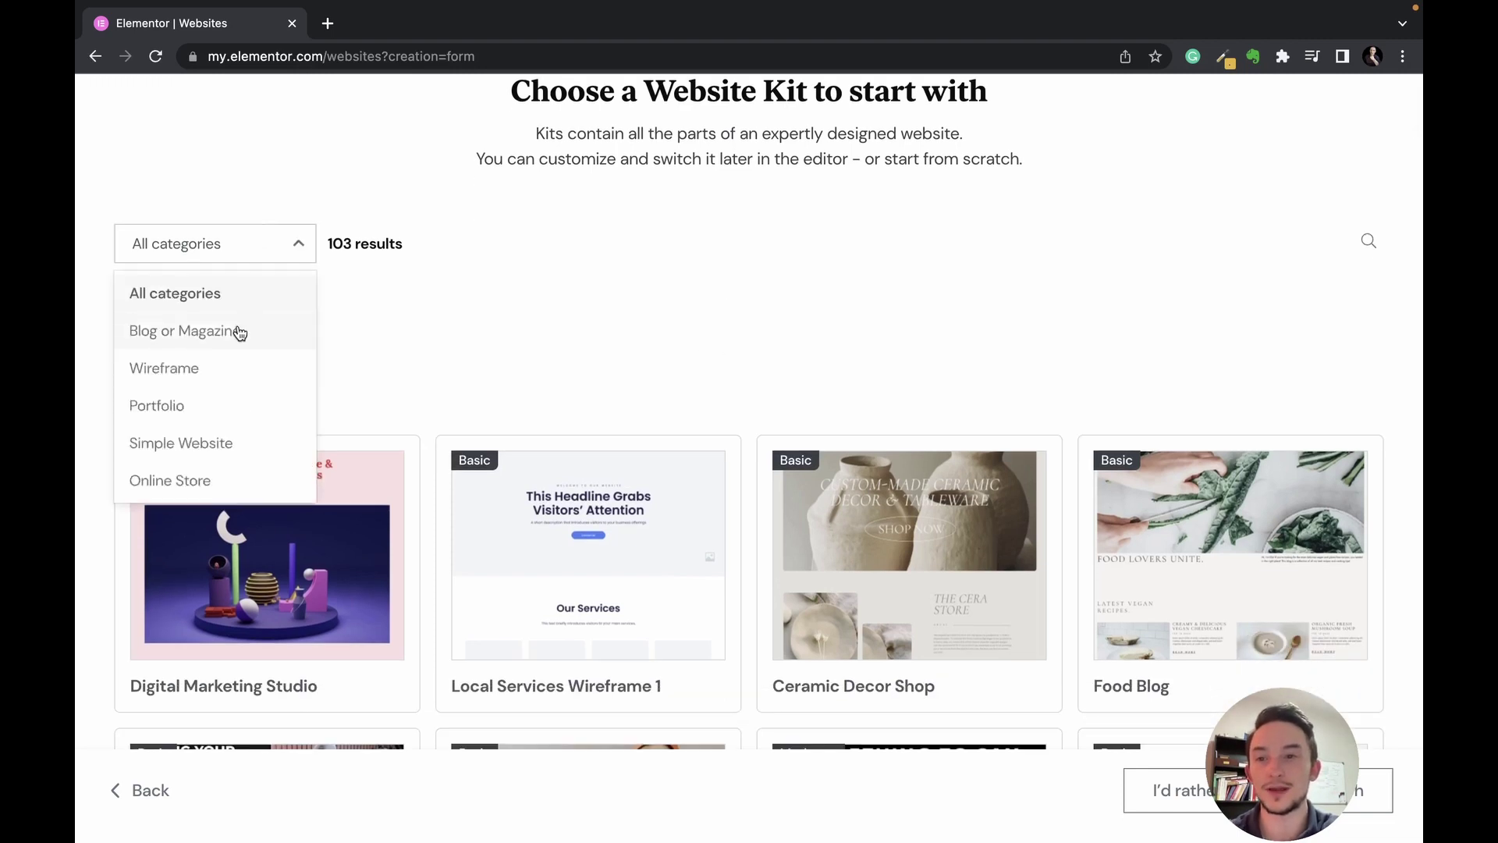
{"action": "left_click", "coordinate": [221, 409]}
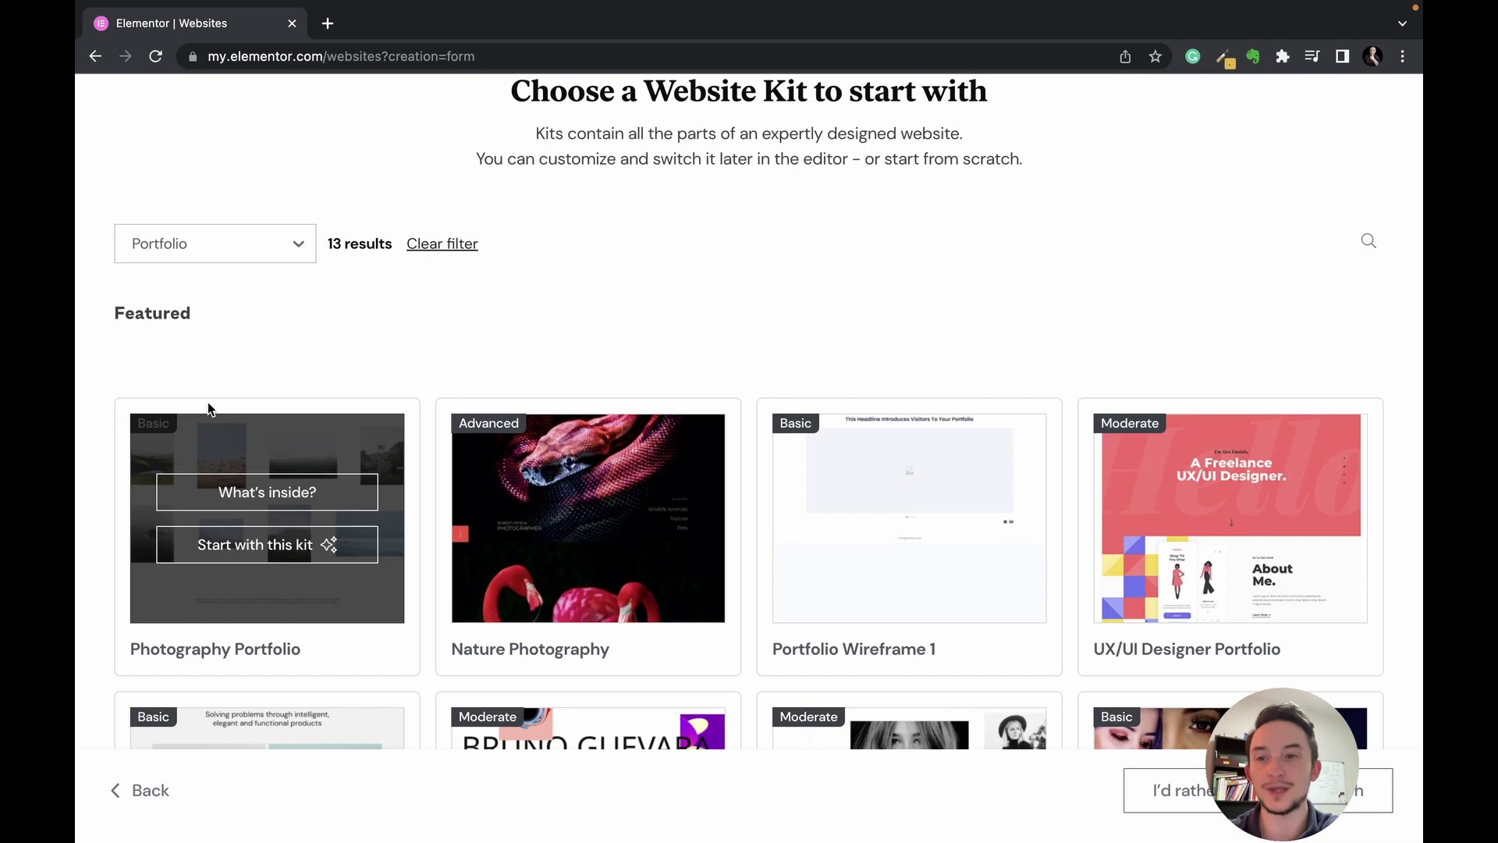
{"action": "scroll", "coordinate": [601, 319], "scroll_direction": "down", "scroll_amount": 2}
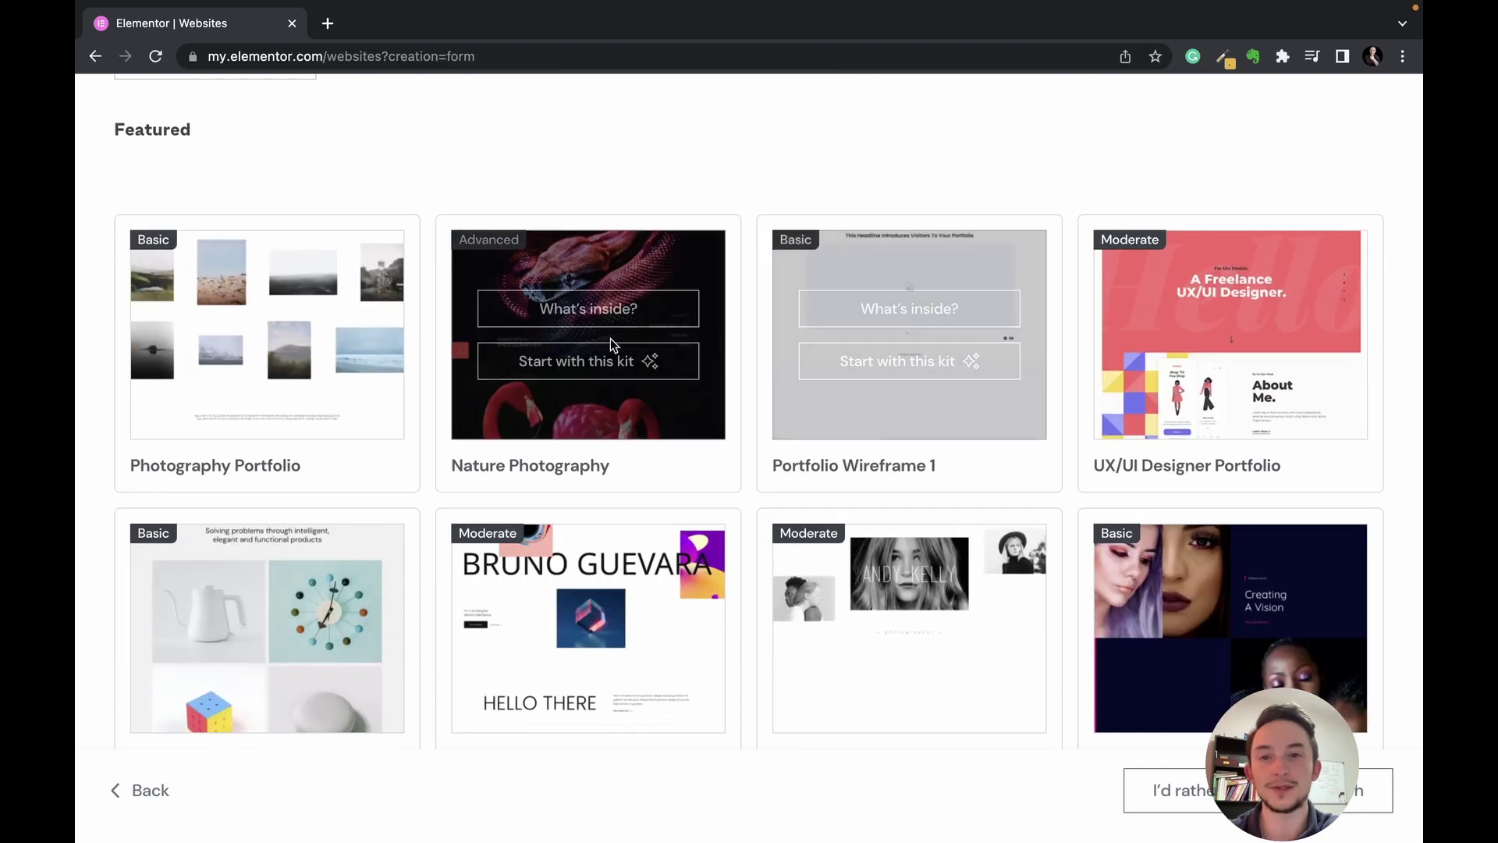
{"action": "scroll", "coordinate": [305, 384], "scroll_direction": "down", "scroll_amount": 3}
{"action": "scroll", "coordinate": [468, 359], "scroll_direction": "down", "scroll_amount": 8}
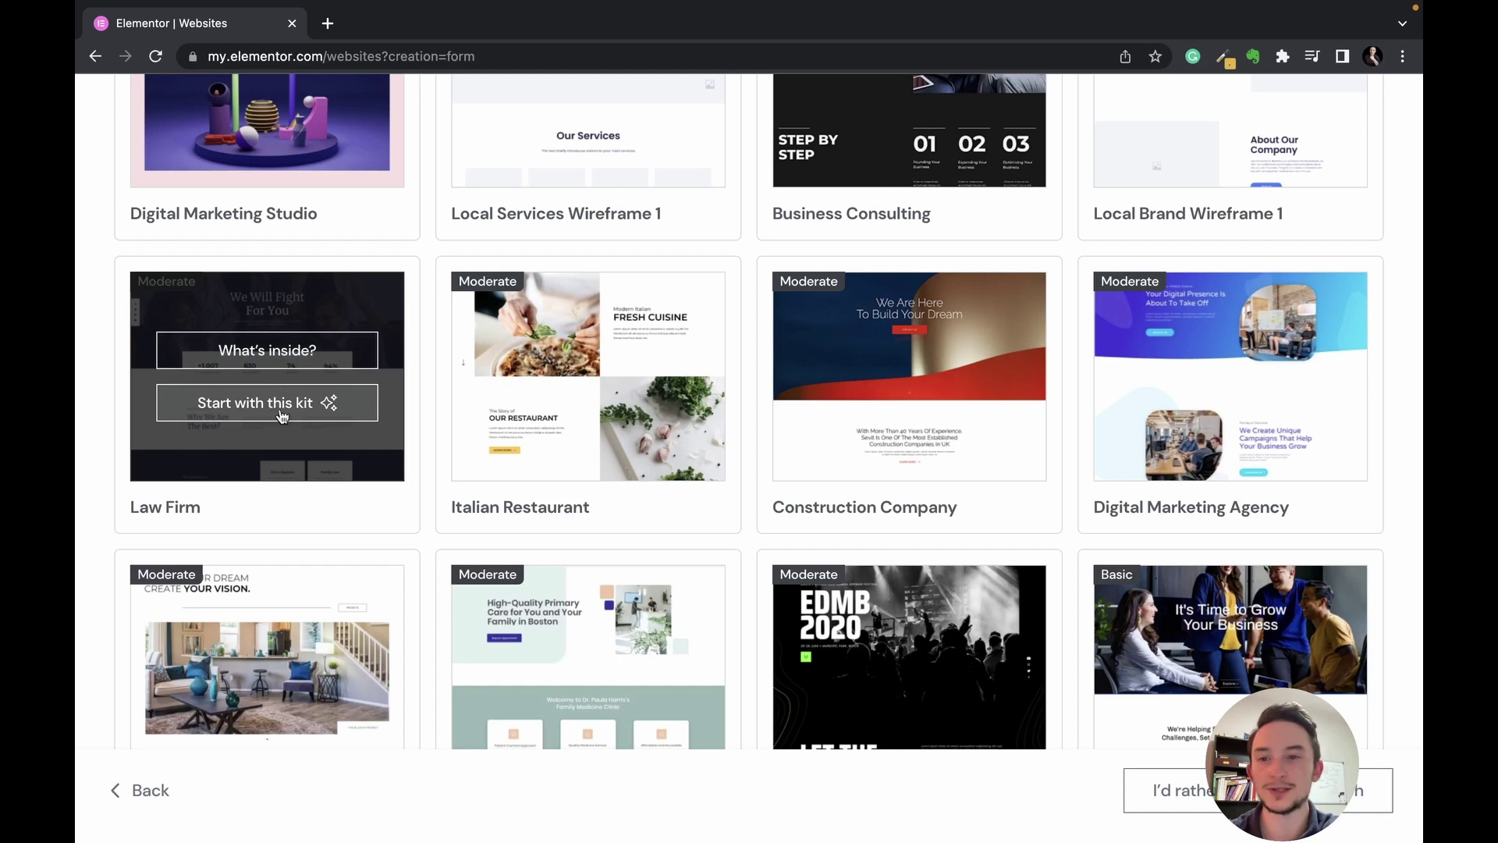
{"action": "left_click", "coordinate": [347, 410]}
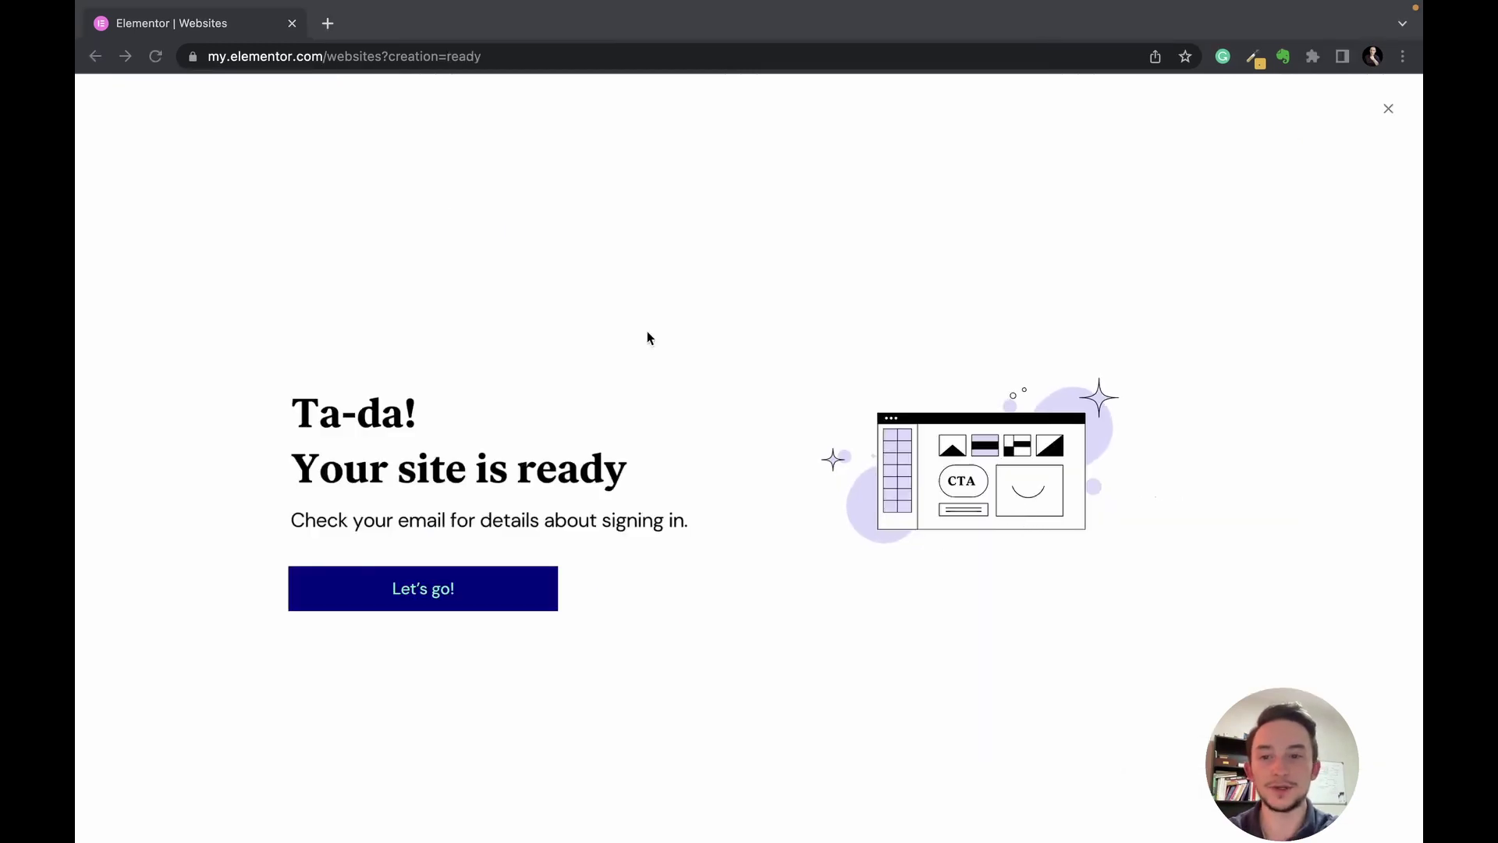
Open the Home page in the editor and scroll through the Law Firm layout and back up.
{"action": "left_click", "coordinate": [491, 588]}
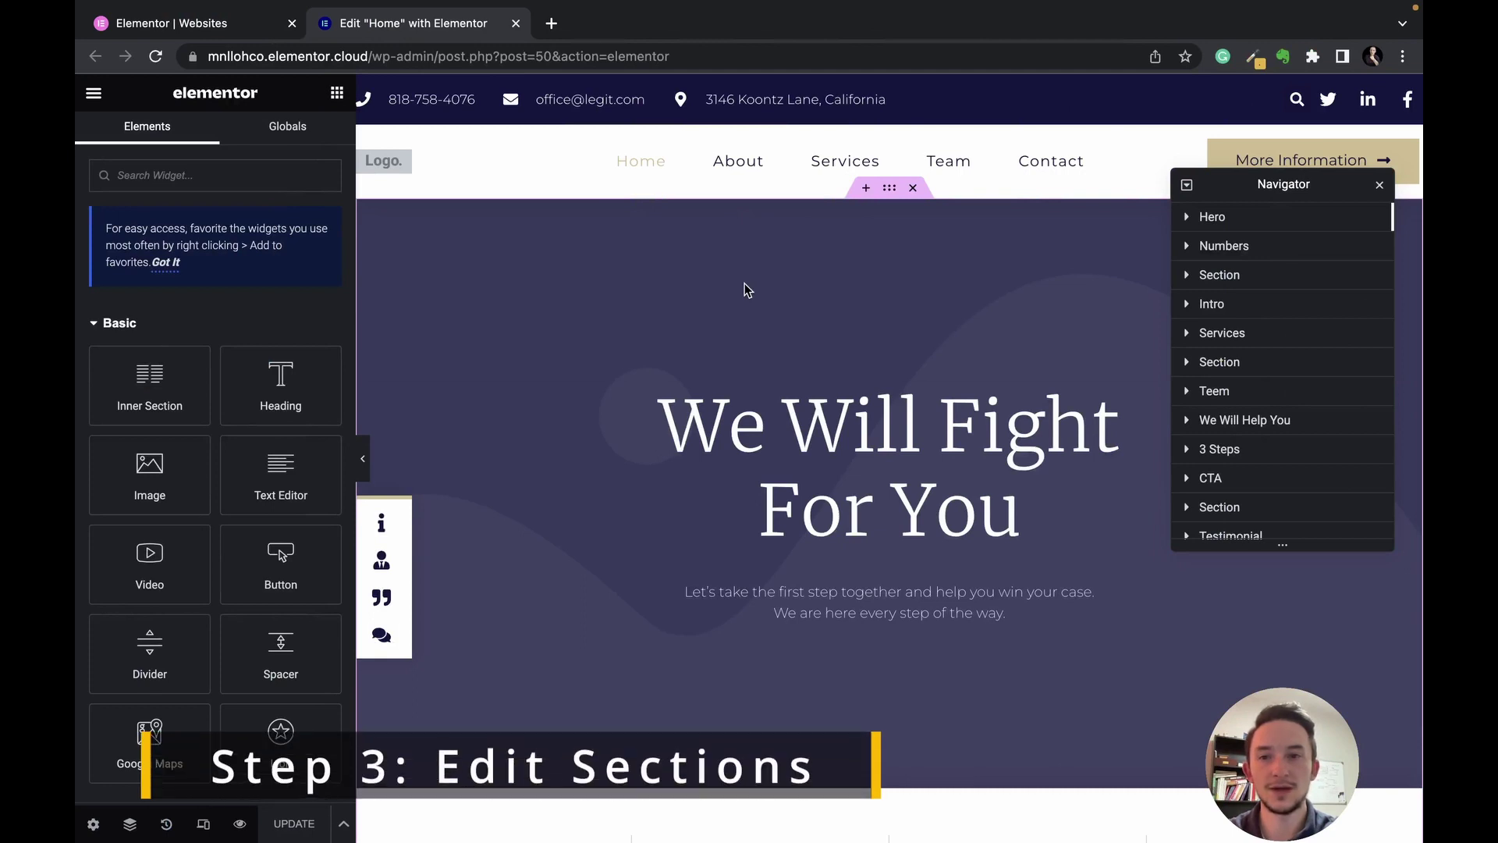
{"action": "scroll", "coordinate": [879, 338], "scroll_direction": "down", "scroll_amount": 5}
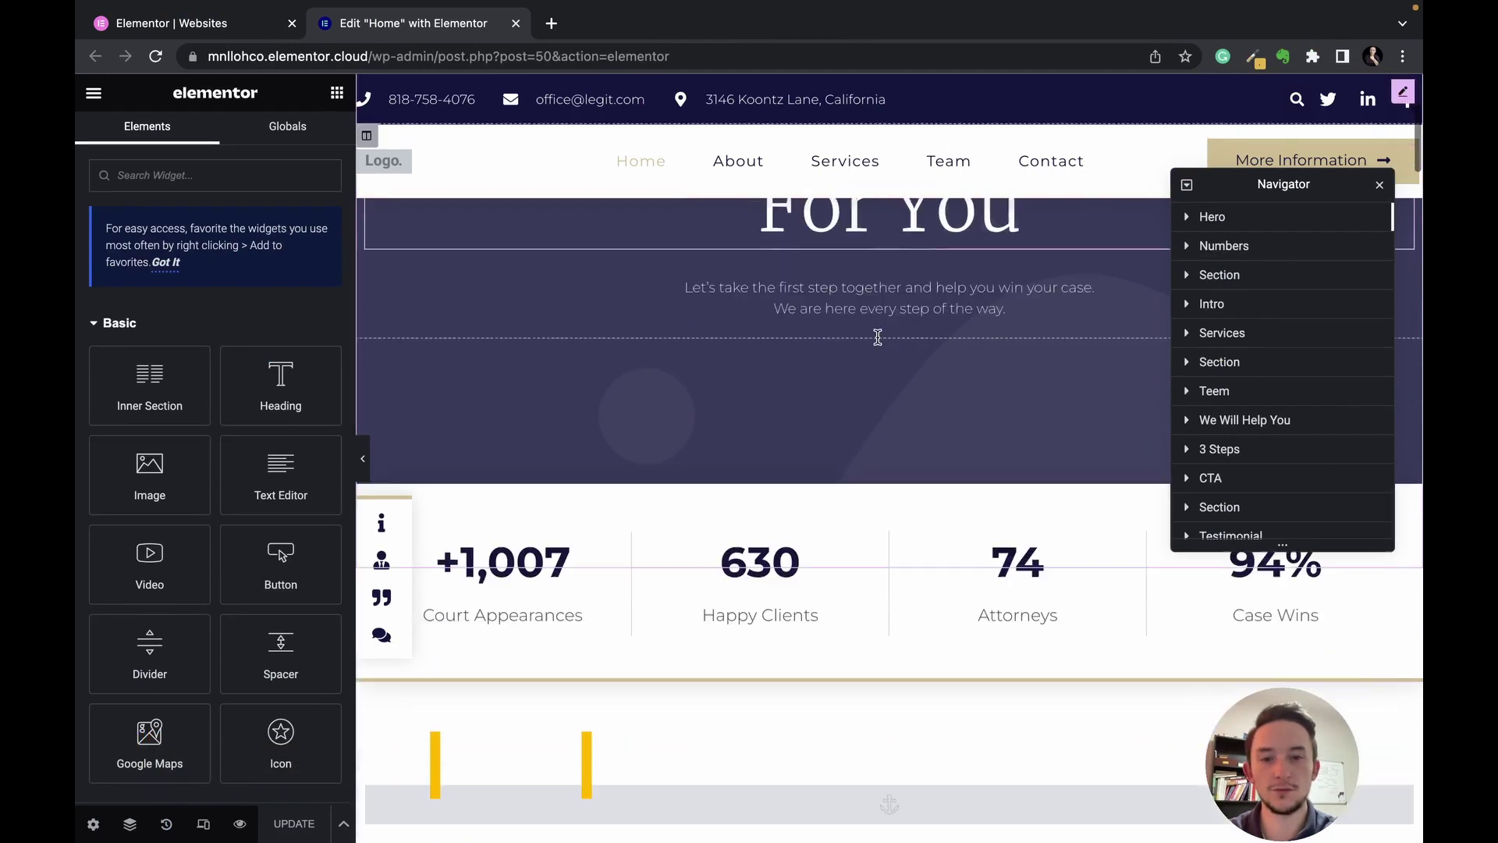
{"action": "scroll", "coordinate": [867, 412], "scroll_direction": "down", "scroll_amount": 10}
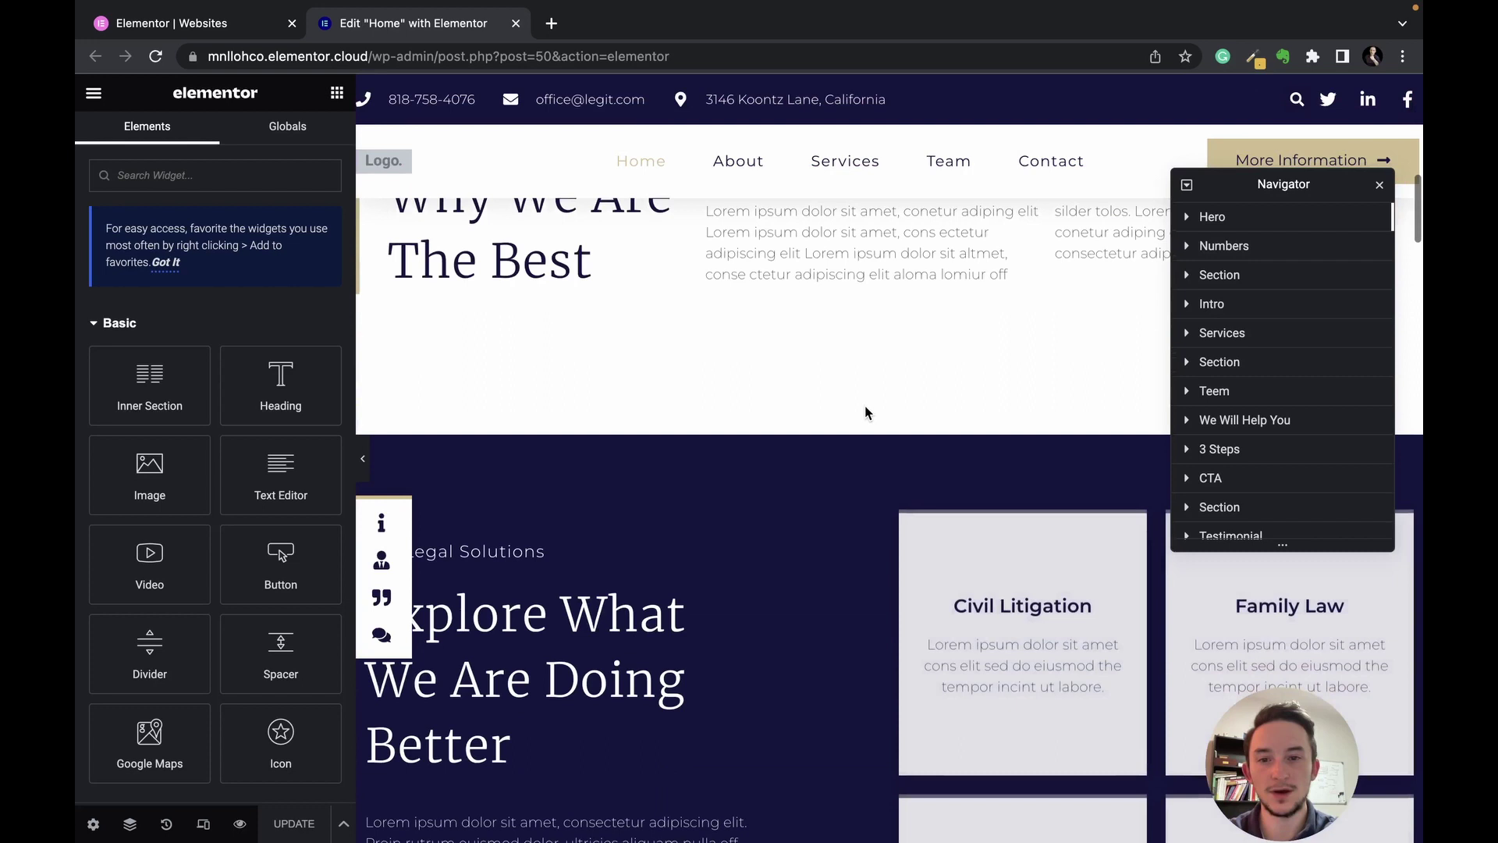
{"action": "scroll", "coordinate": [866, 412], "scroll_direction": "down", "scroll_amount": 10}
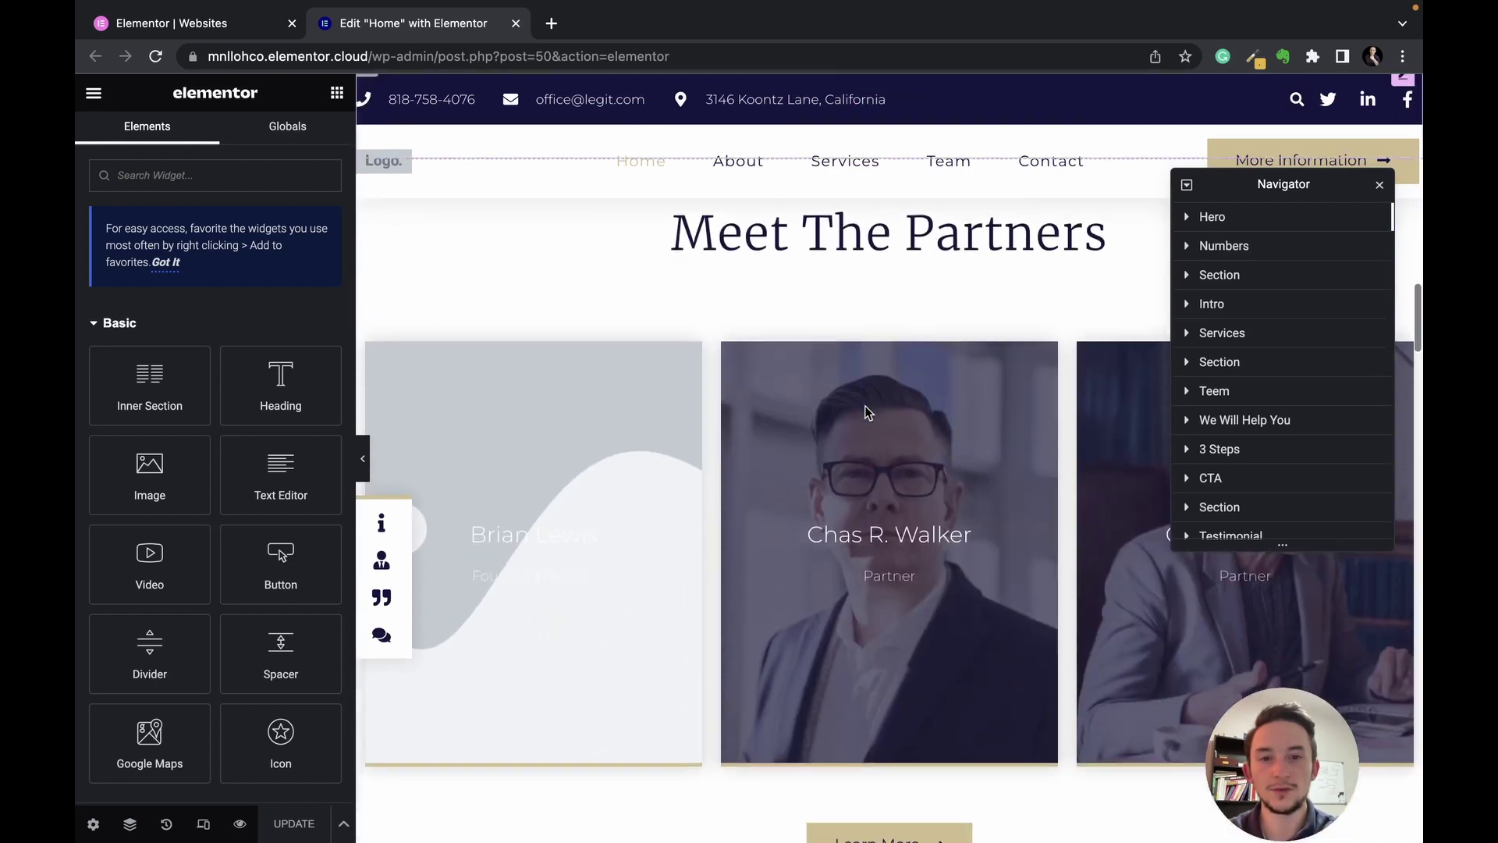
{"action": "scroll", "coordinate": [867, 412], "scroll_direction": "down", "scroll_amount": 5}
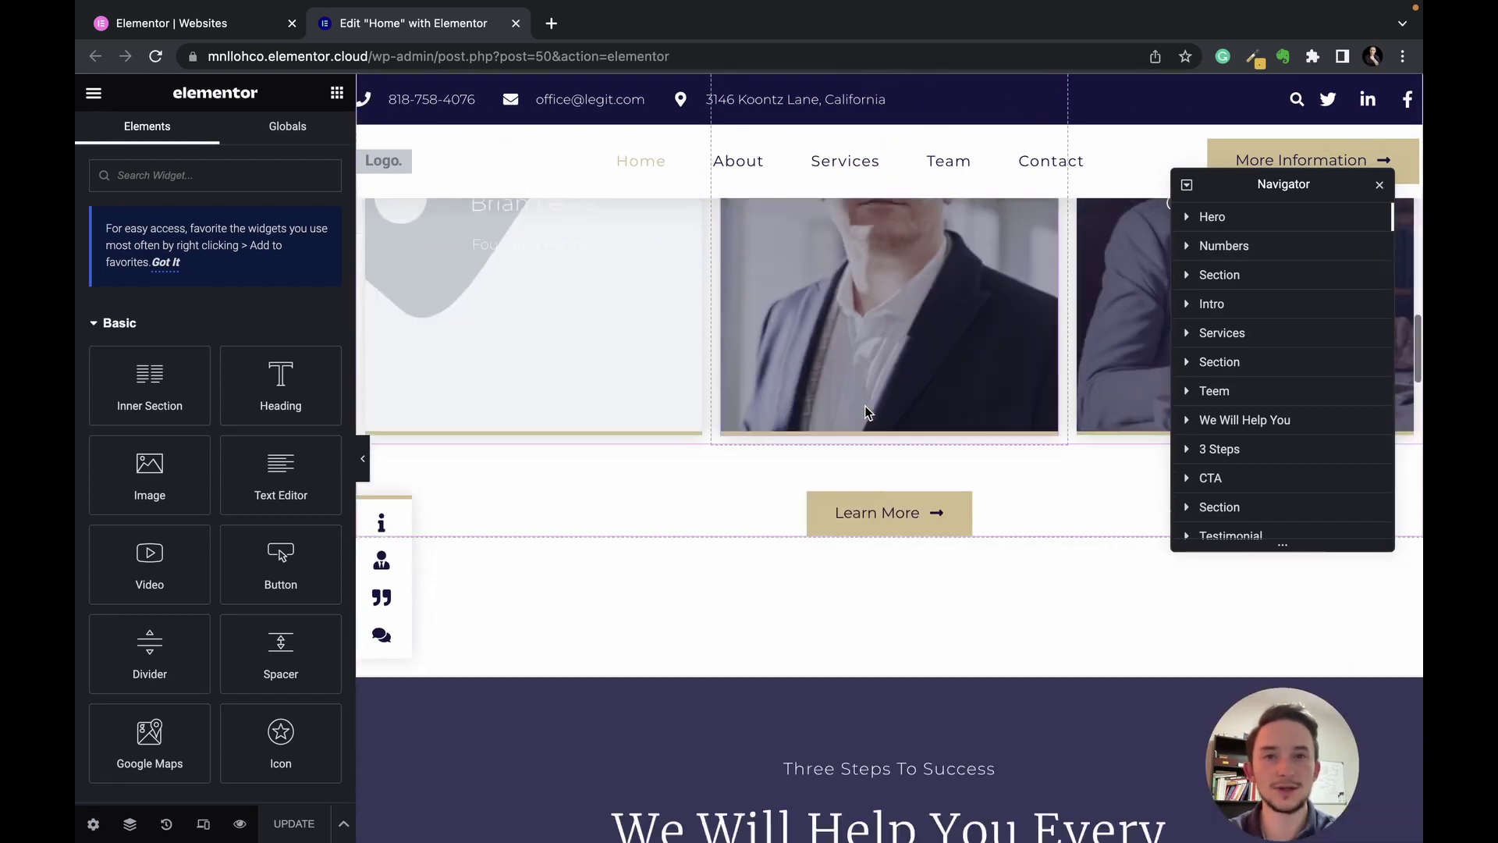
{"action": "scroll", "coordinate": [866, 412], "scroll_direction": "down", "scroll_amount": 12}
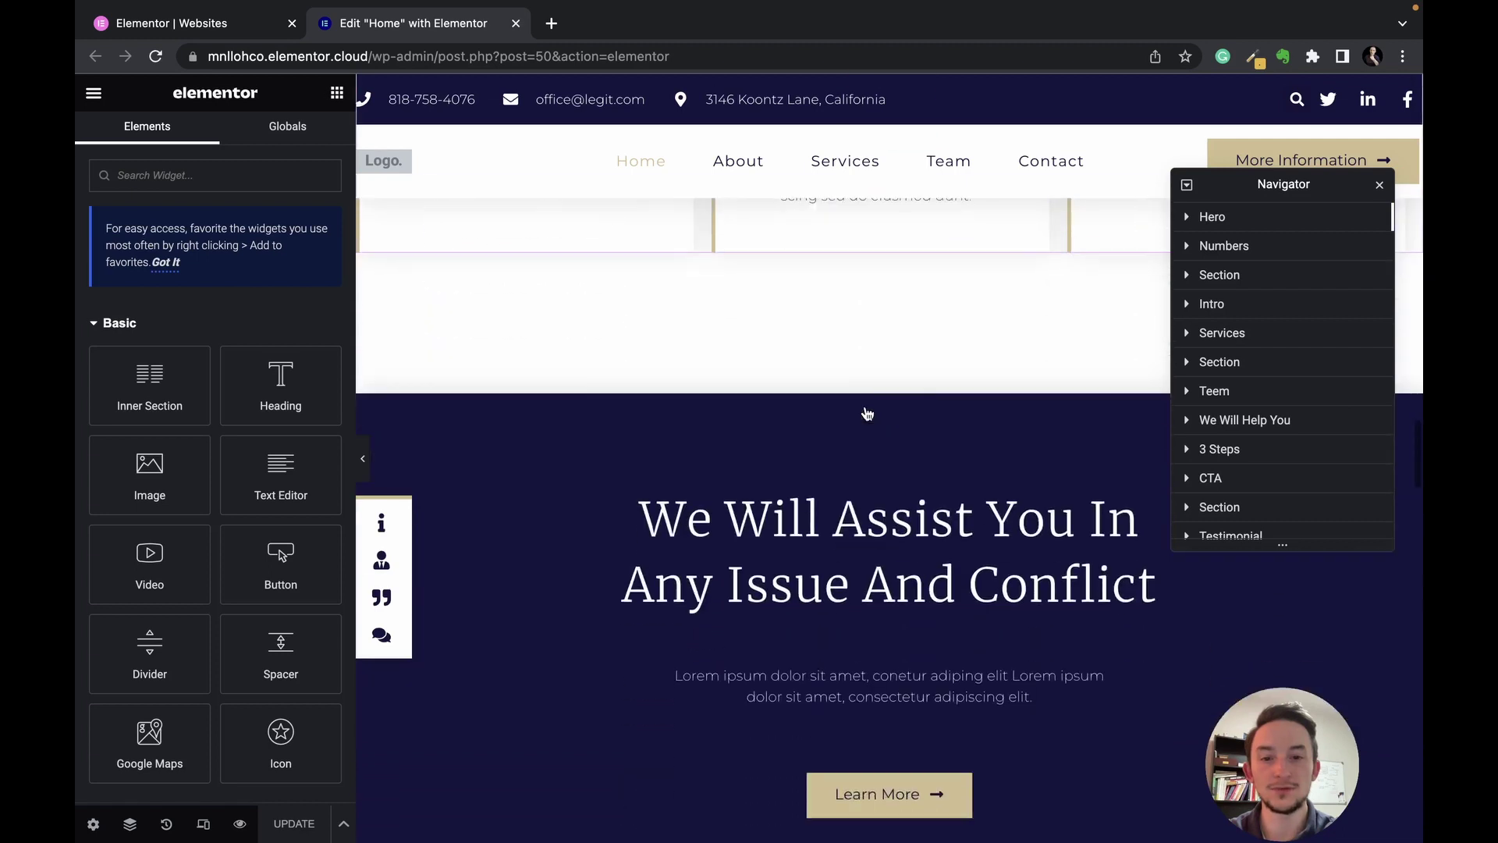
{"action": "scroll", "coordinate": [868, 412], "scroll_direction": "down", "scroll_amount": 10}
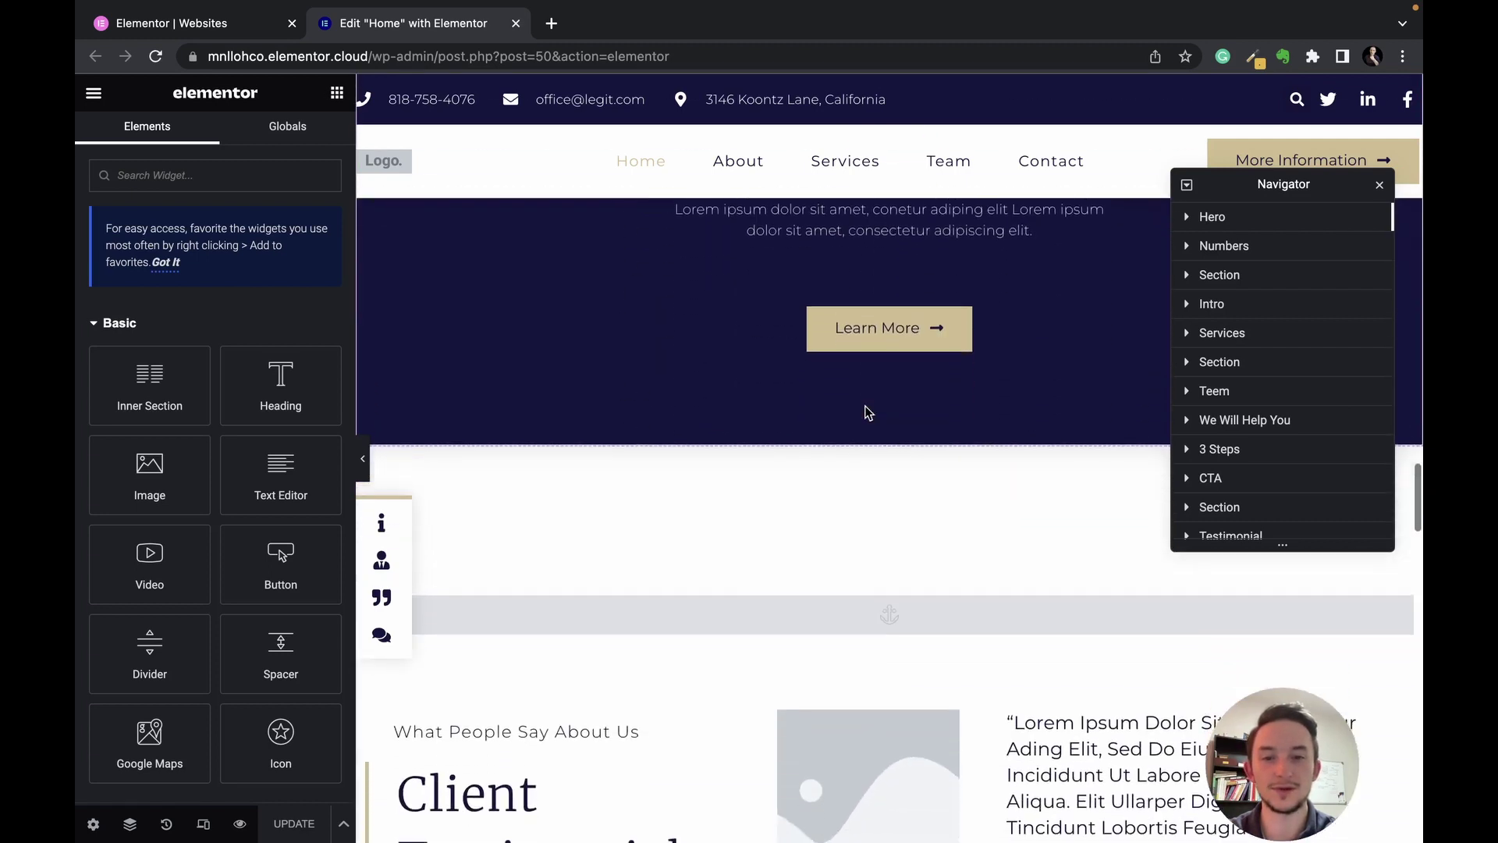
{"action": "scroll", "coordinate": [868, 412], "scroll_direction": "down", "scroll_amount": 6}
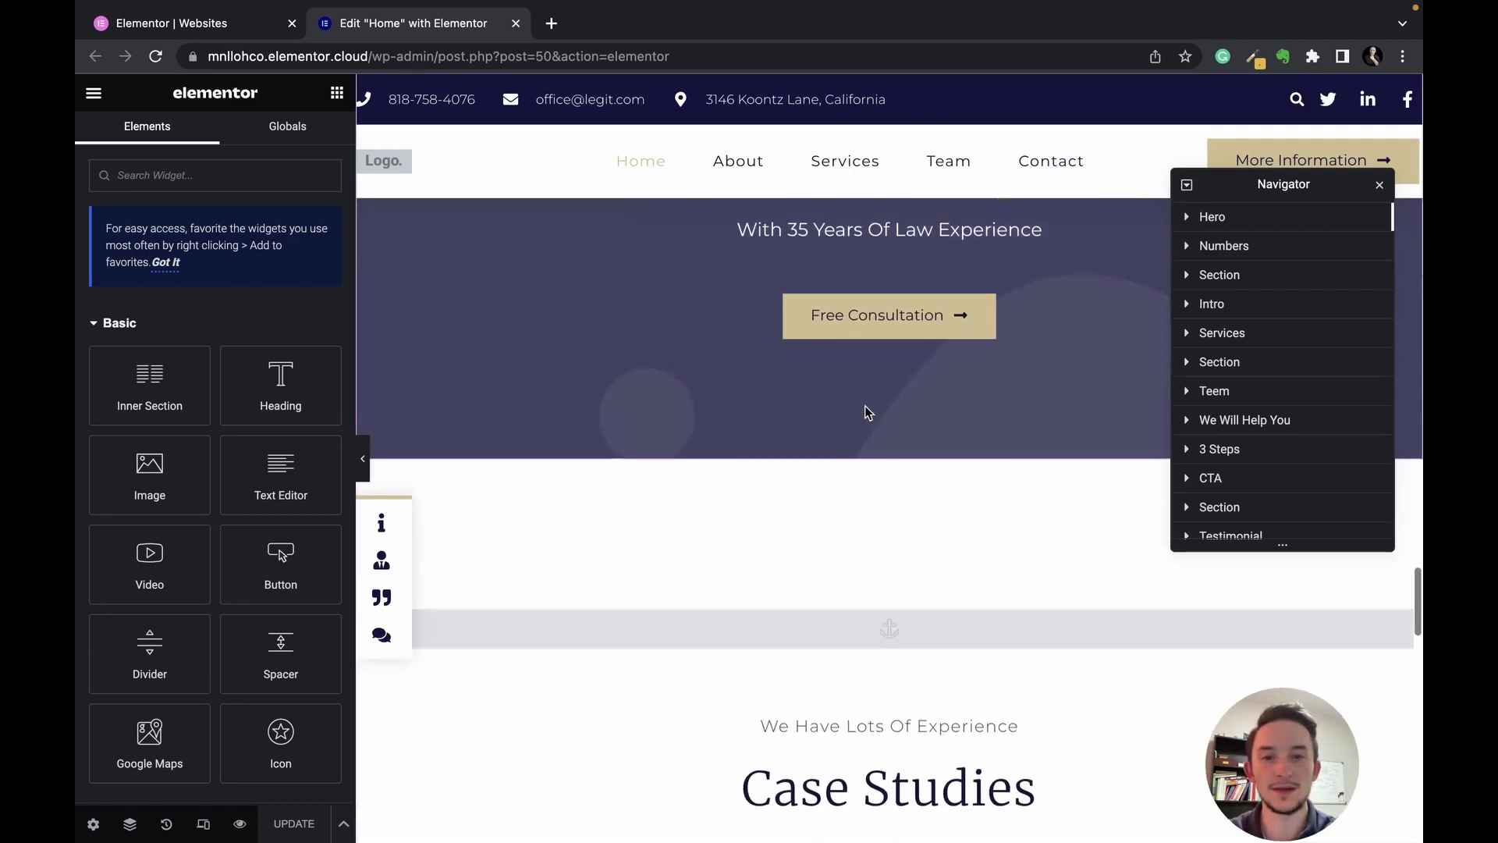
{"action": "scroll", "coordinate": [868, 413], "scroll_direction": "up", "scroll_amount": 20}
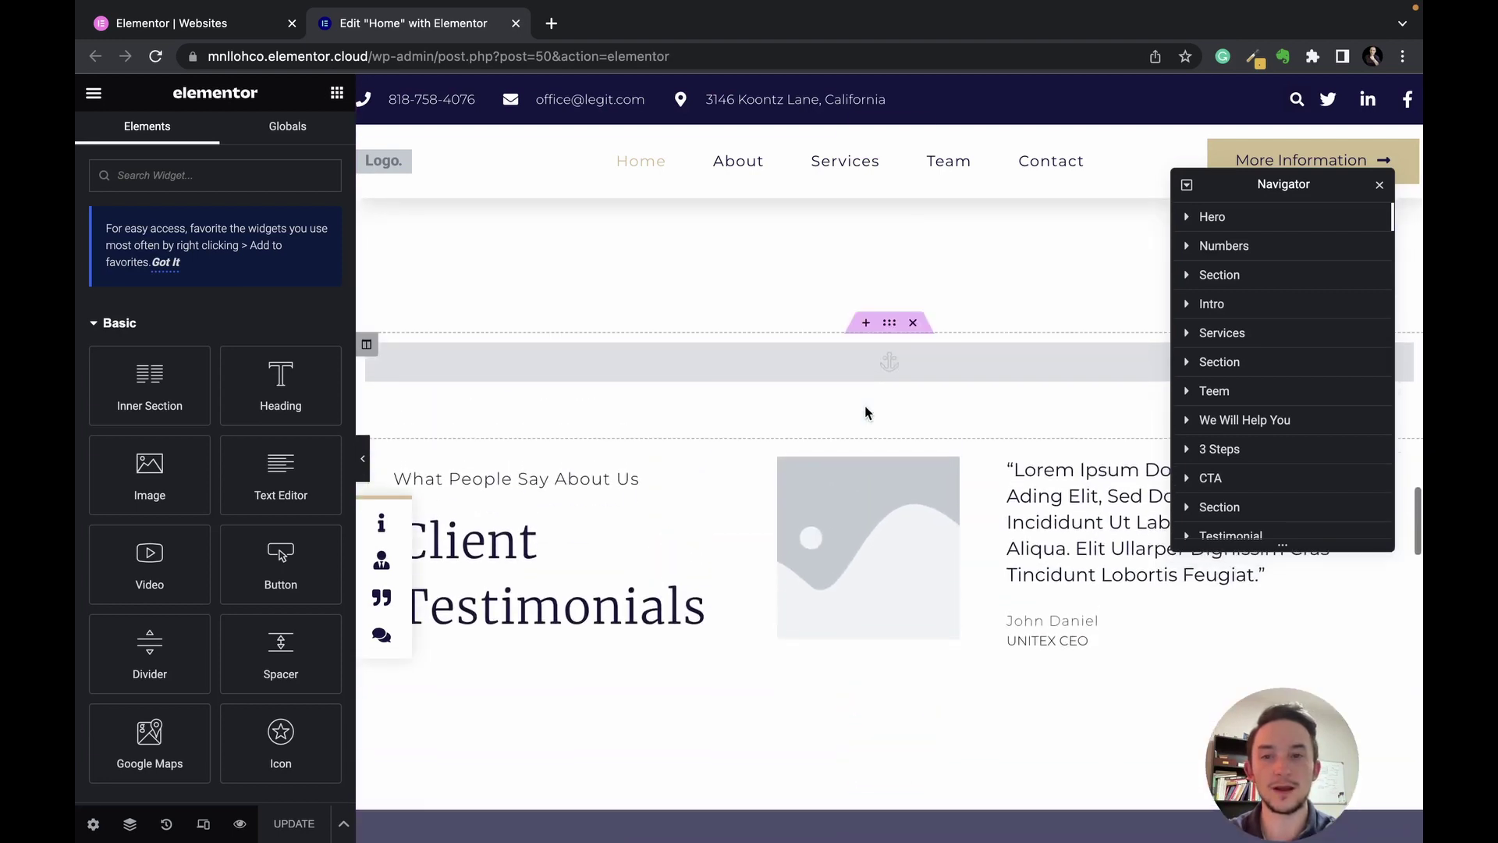
{"action": "scroll", "coordinate": [868, 411], "scroll_direction": "up", "scroll_amount": 20}
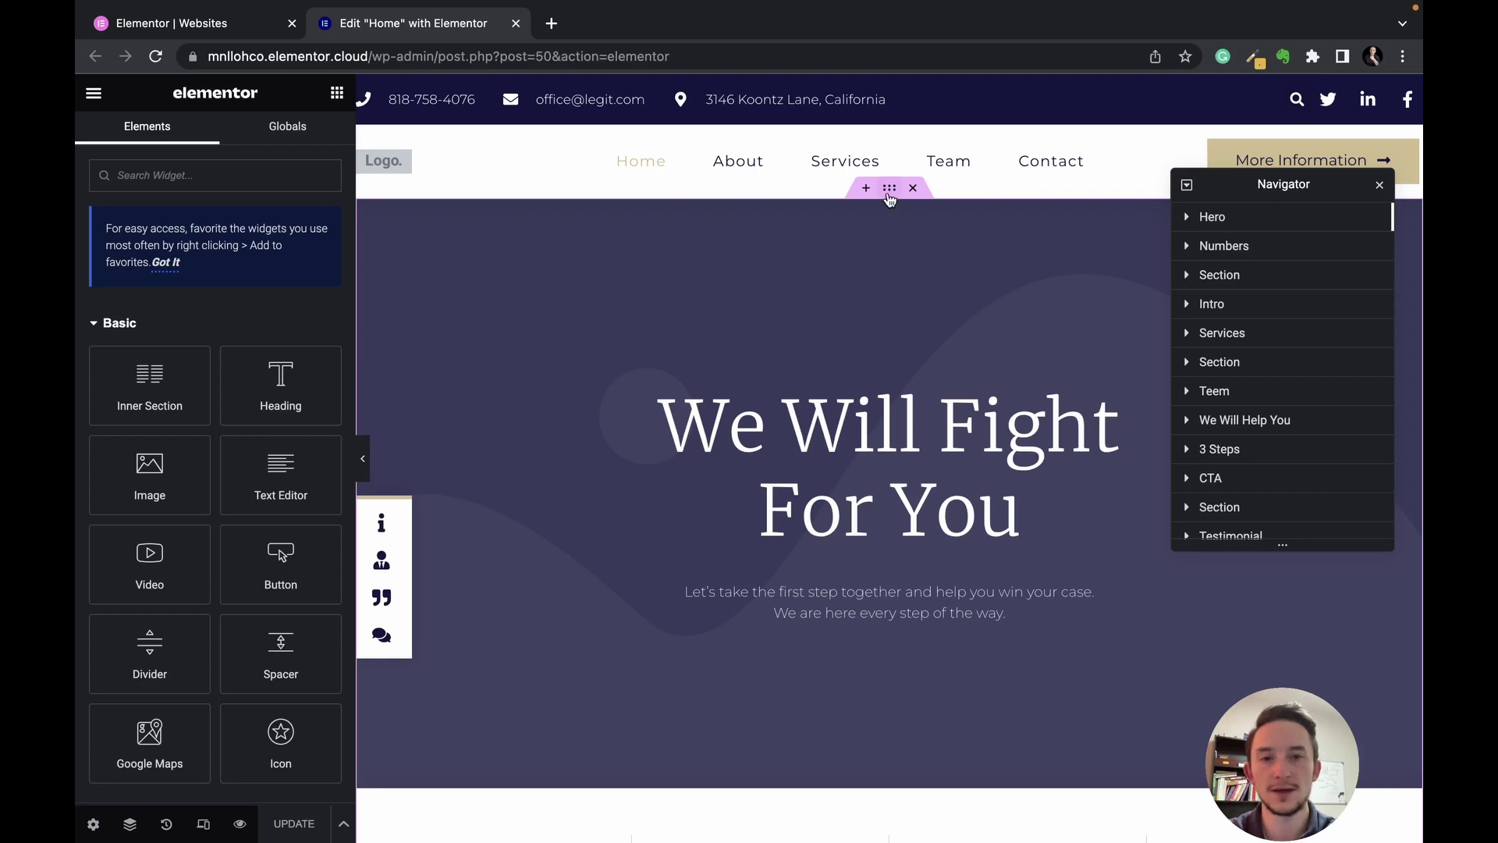
Inspect the hero section's layout and column structure: full width, 720 px minimum height.
{"action": "left_click", "coordinate": [890, 195]}
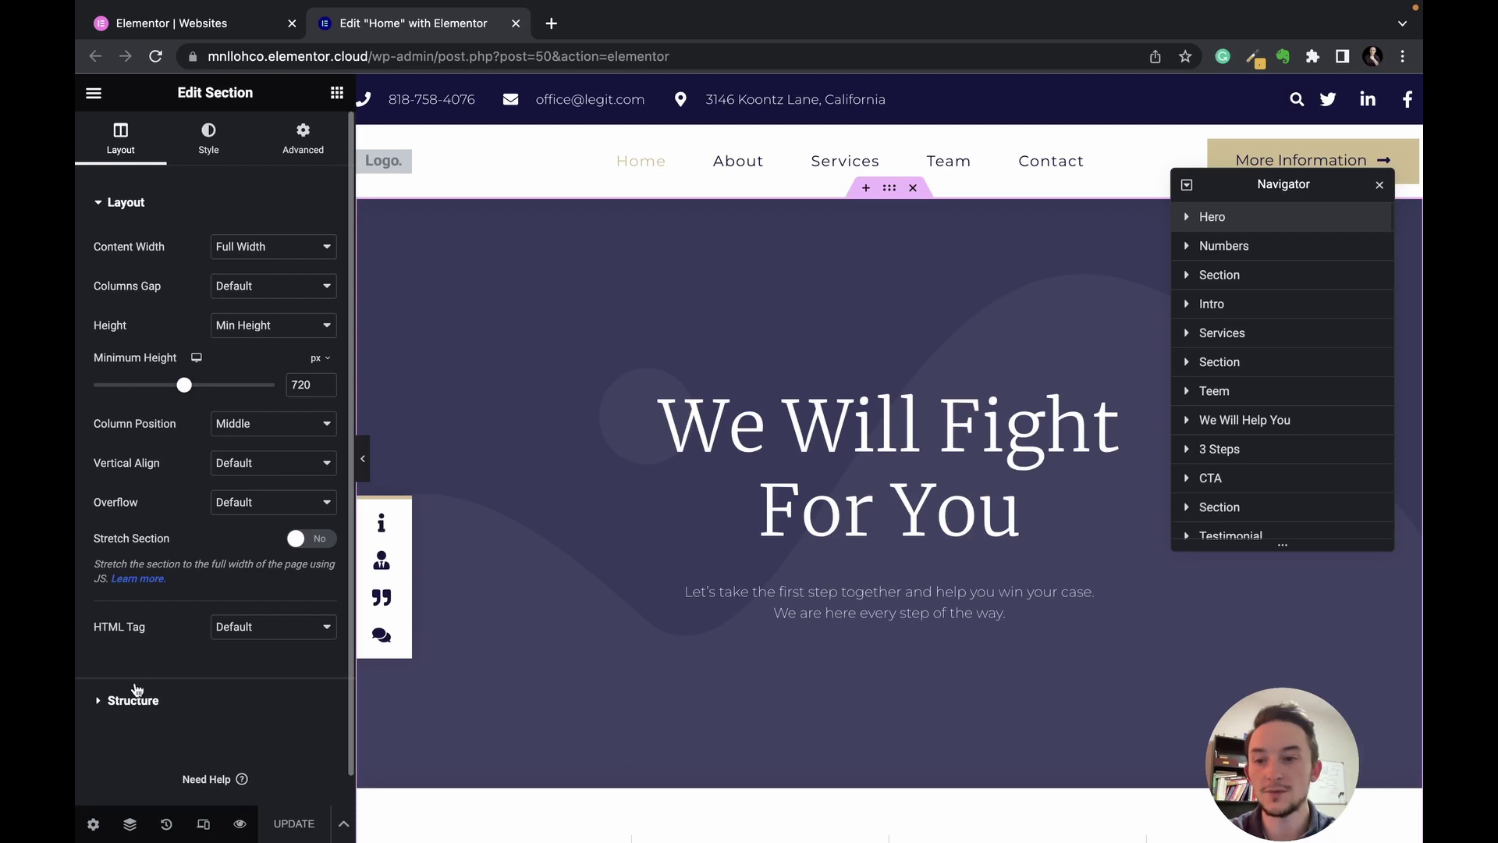
{"action": "left_click", "coordinate": [128, 701]}
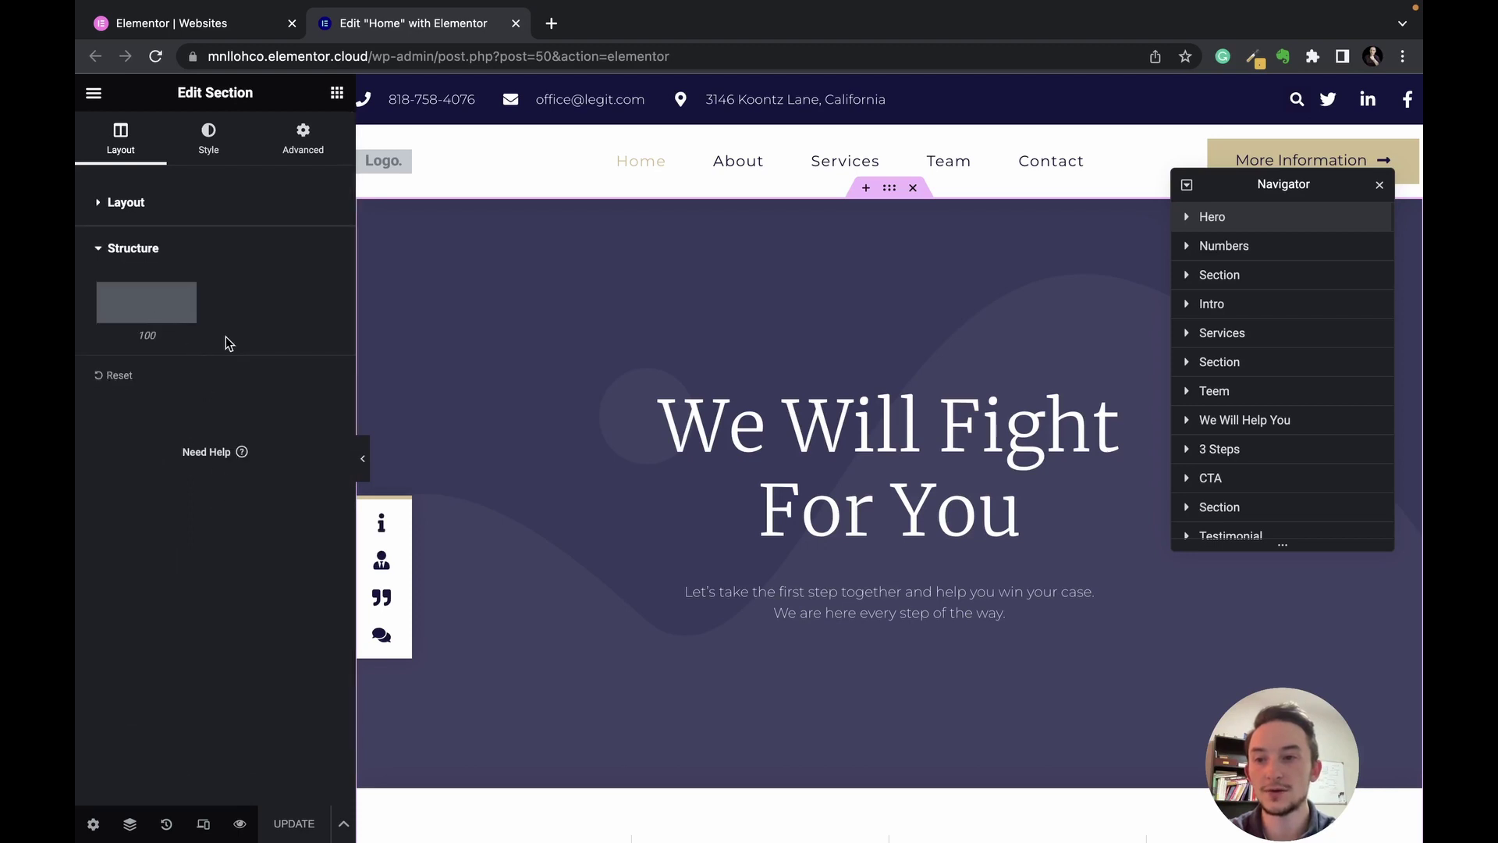
{"action": "left_click", "coordinate": [129, 202]}
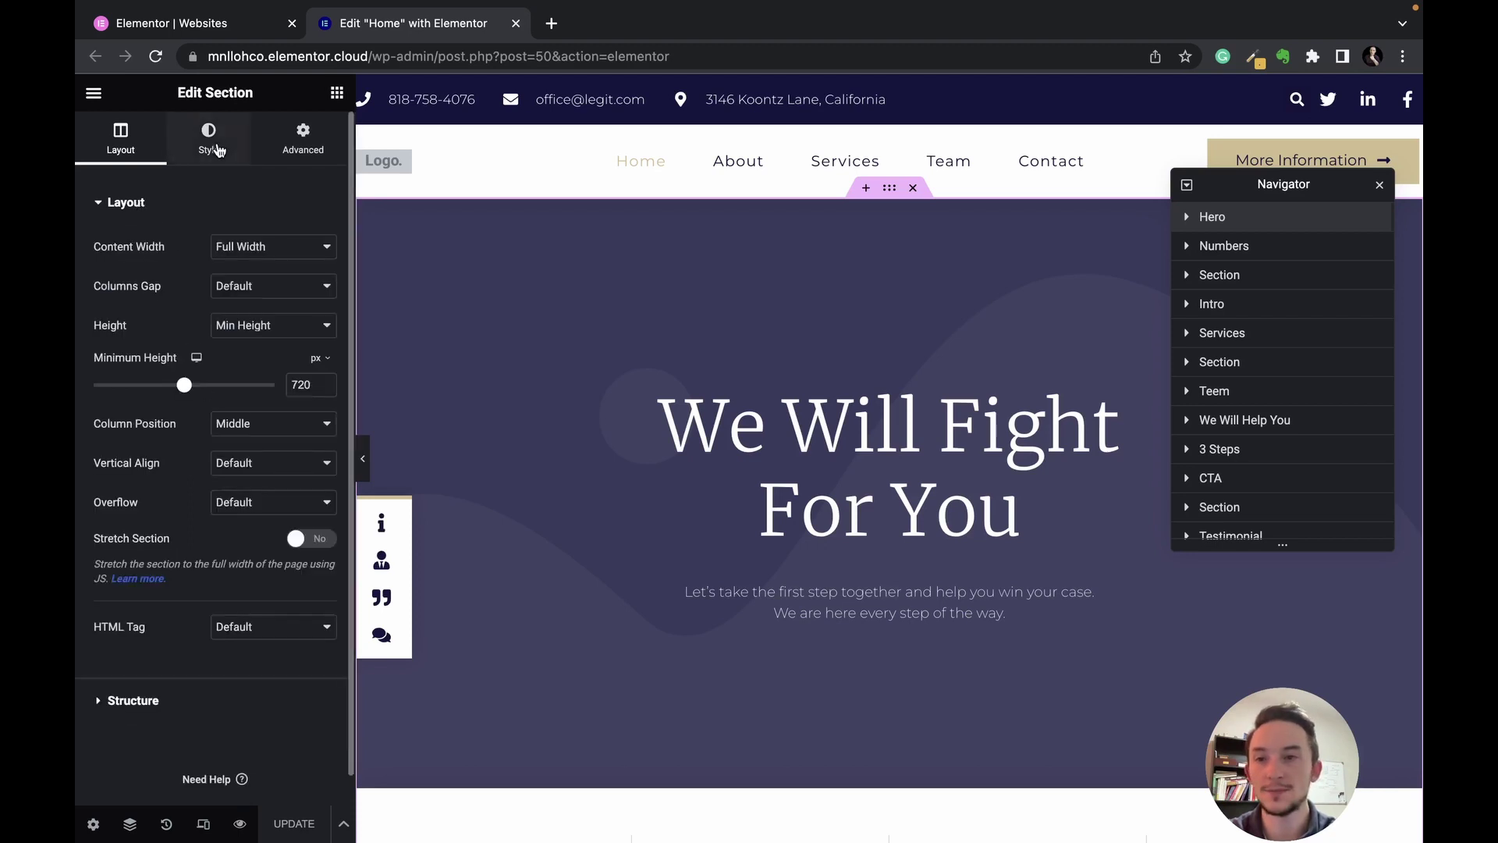
Look through the hero's background style, spacing, responsive visibility and custom CSS settings.
{"action": "left_click", "coordinate": [210, 145]}
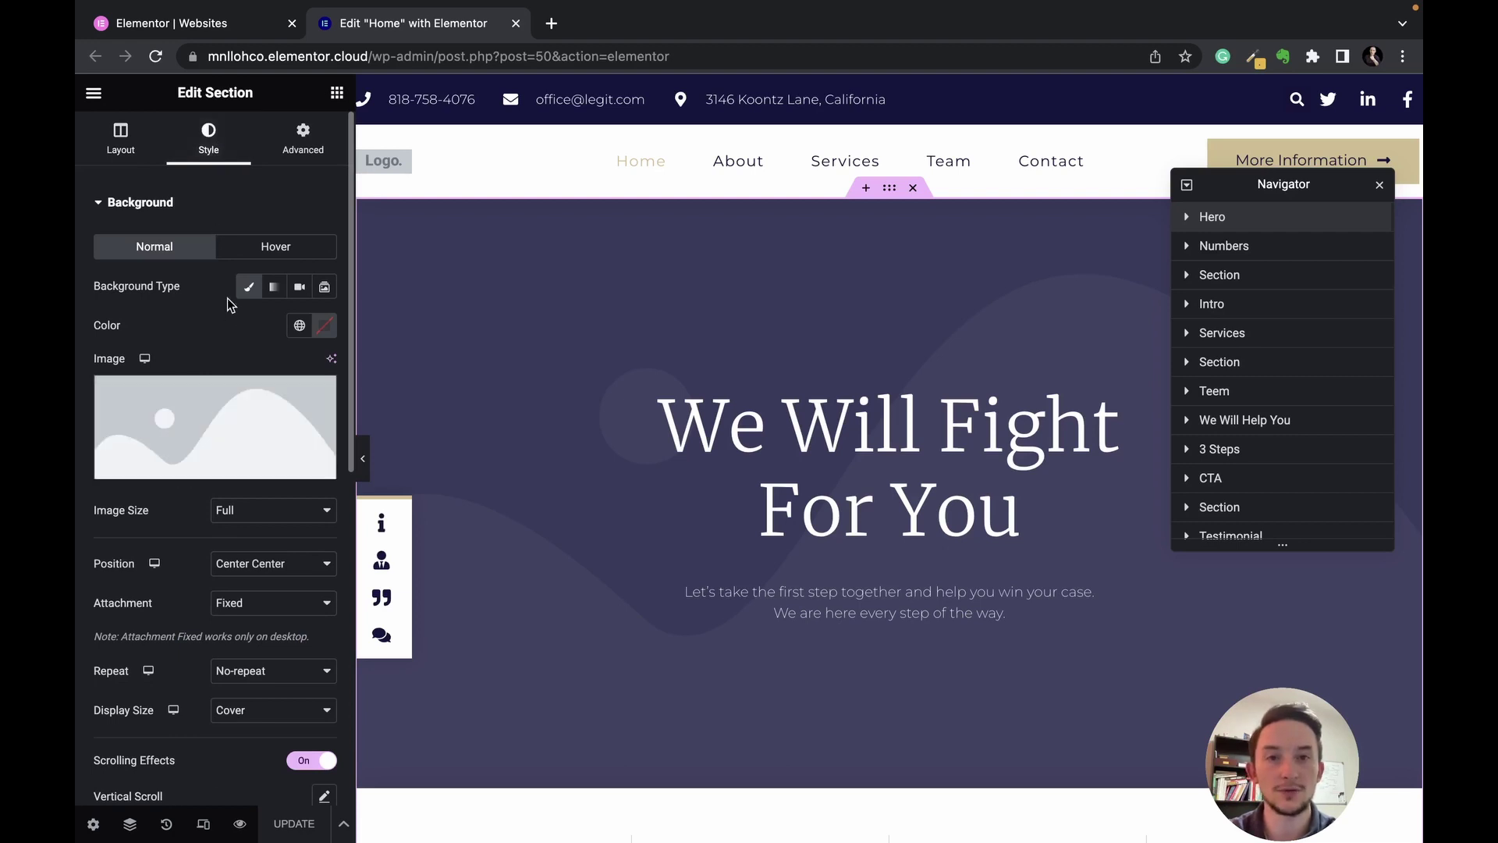
{"action": "scroll", "coordinate": [230, 305], "scroll_direction": "down", "scroll_amount": 4}
{"action": "scroll", "coordinate": [230, 304], "scroll_direction": "up", "scroll_amount": 4}
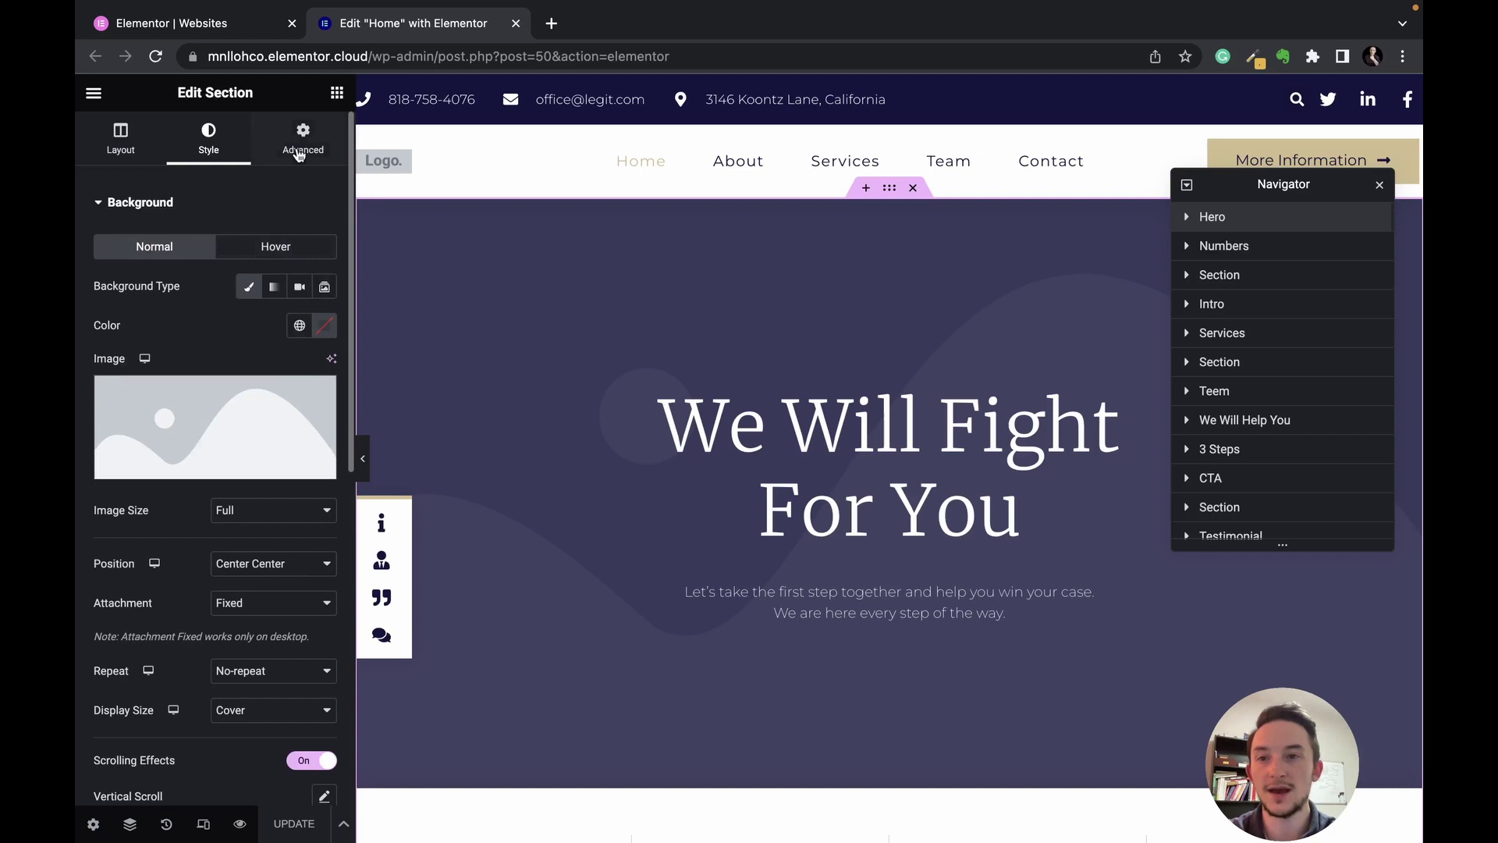
{"action": "left_click", "coordinate": [303, 140]}
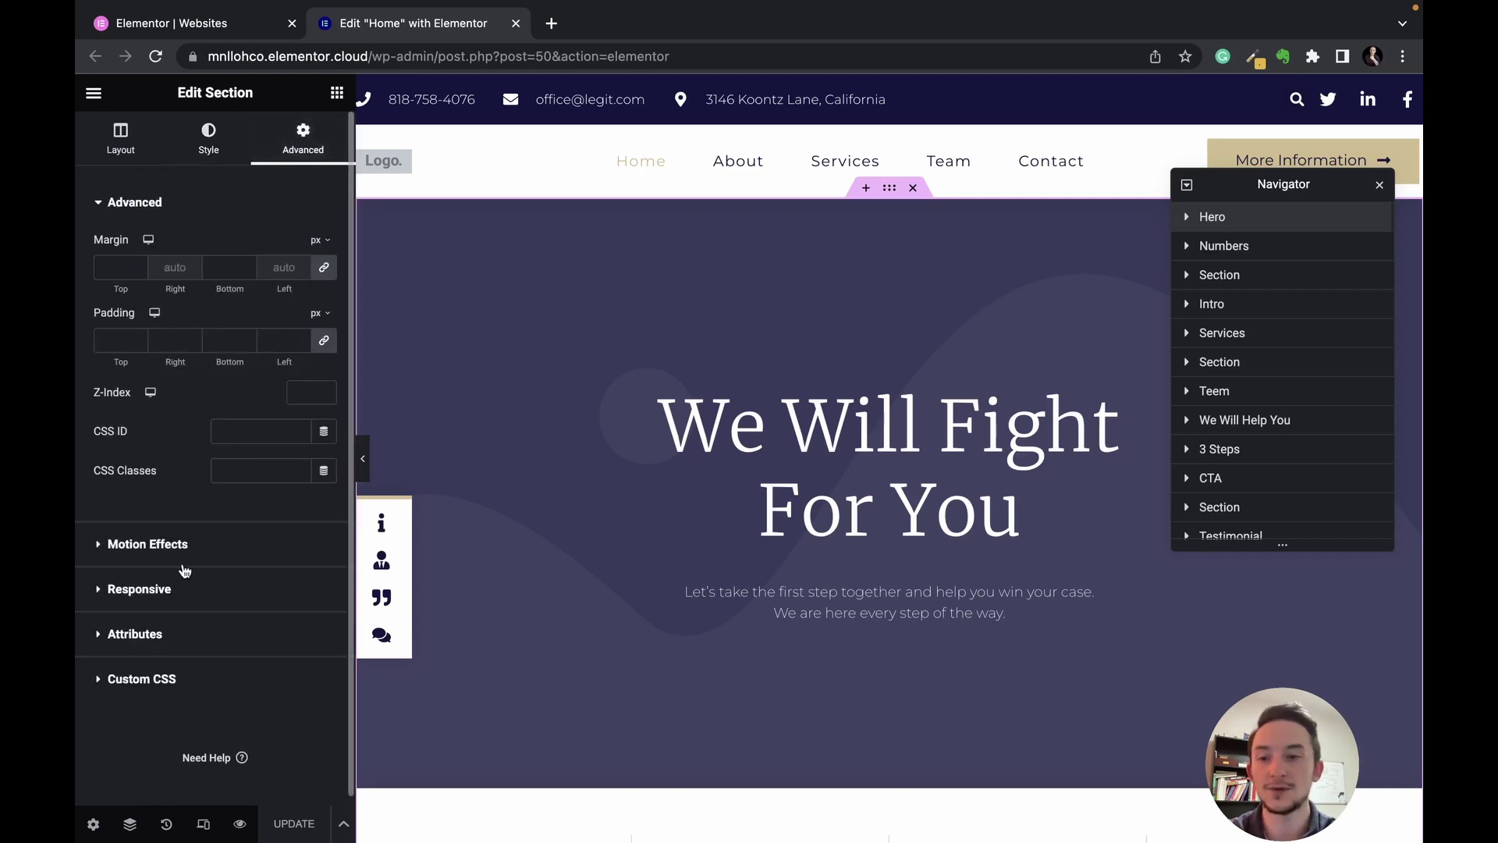
{"action": "left_click", "coordinate": [167, 594]}
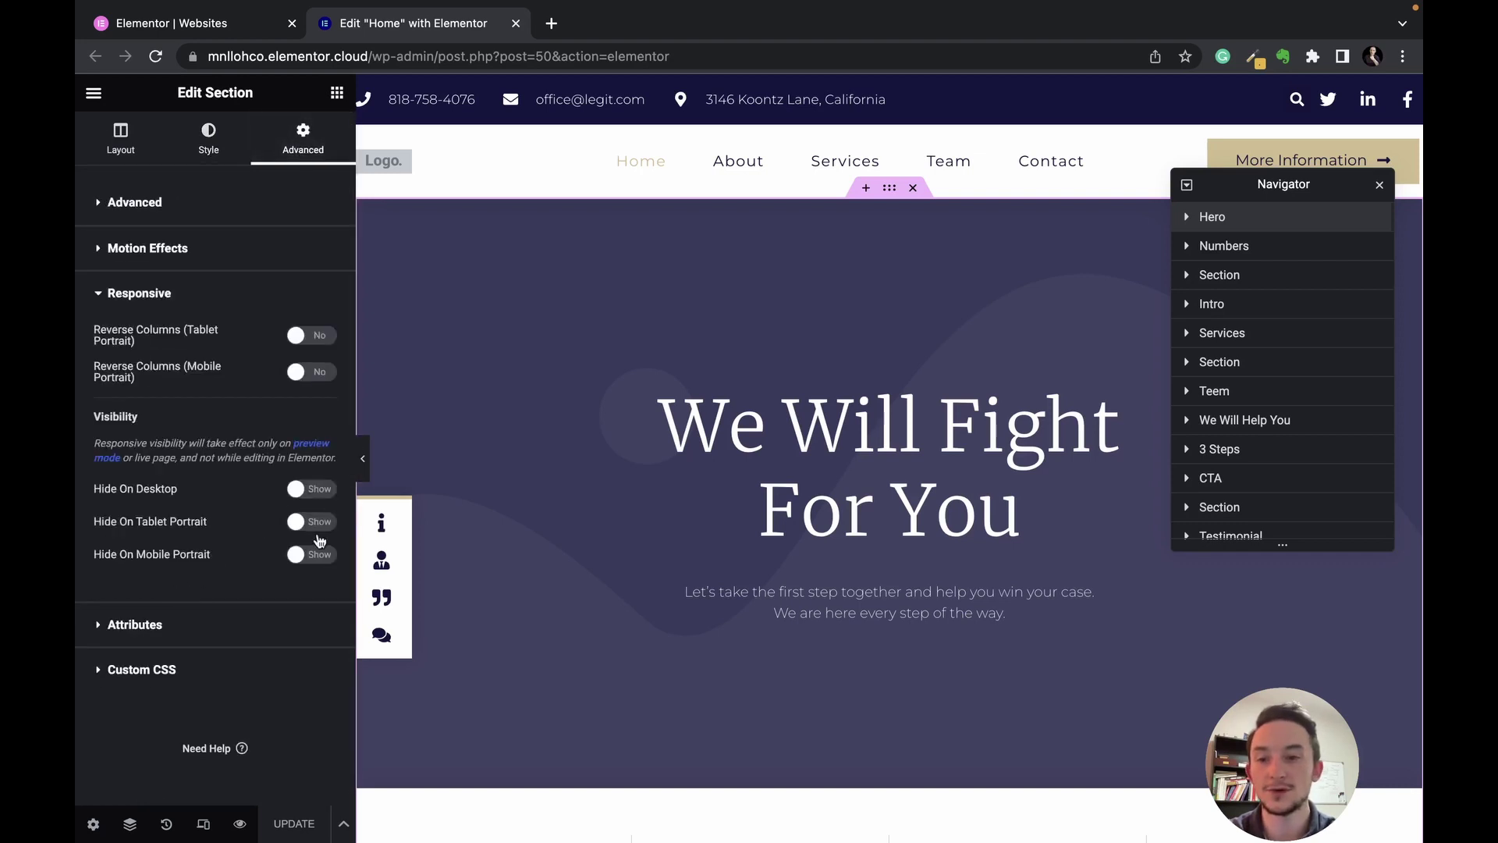
{"action": "left_click", "coordinate": [161, 669]}
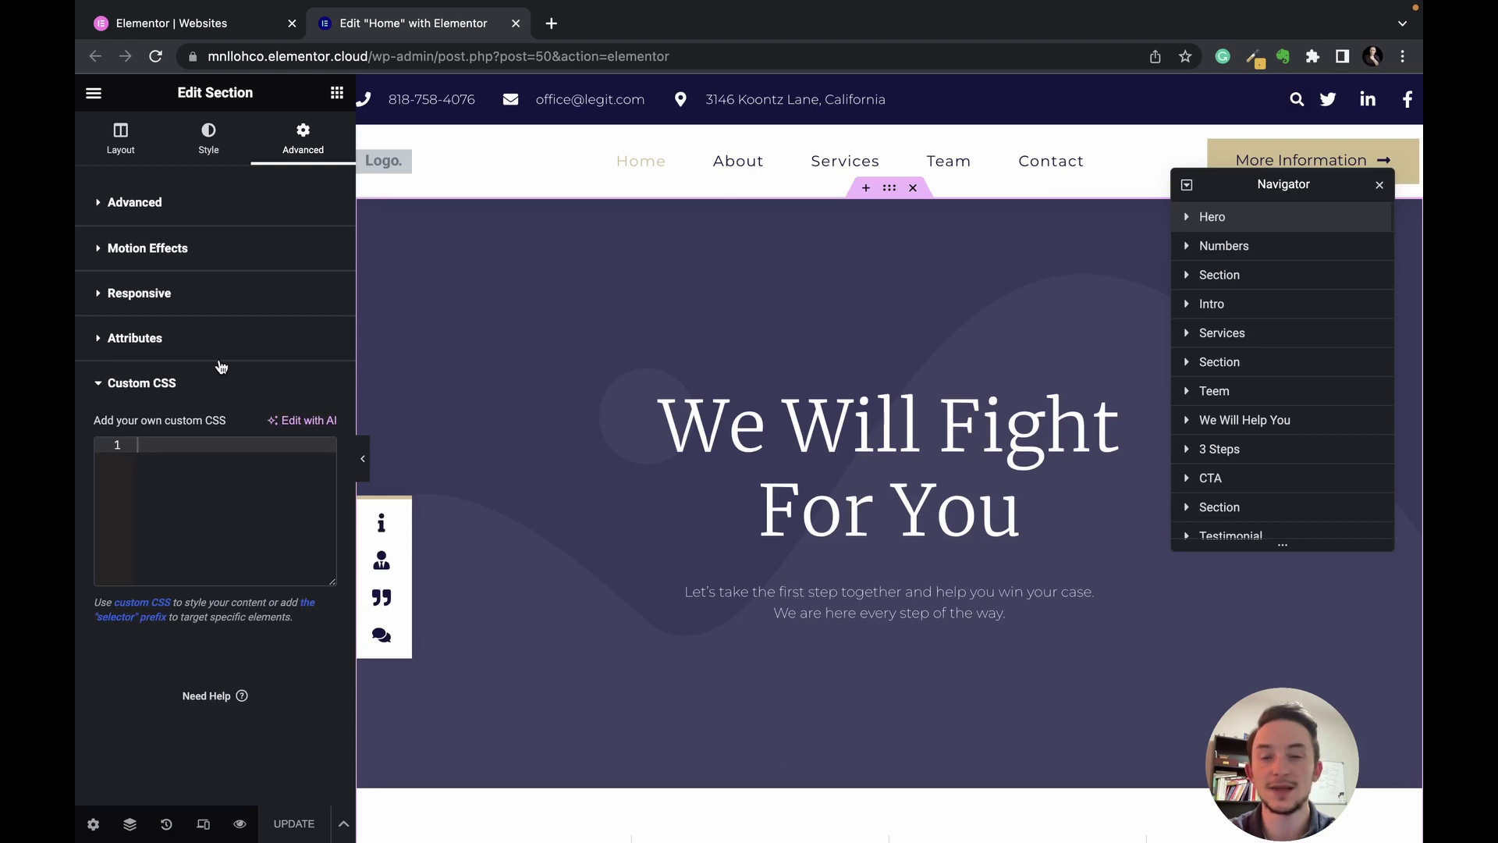
{"action": "left_click", "coordinate": [783, 293]}
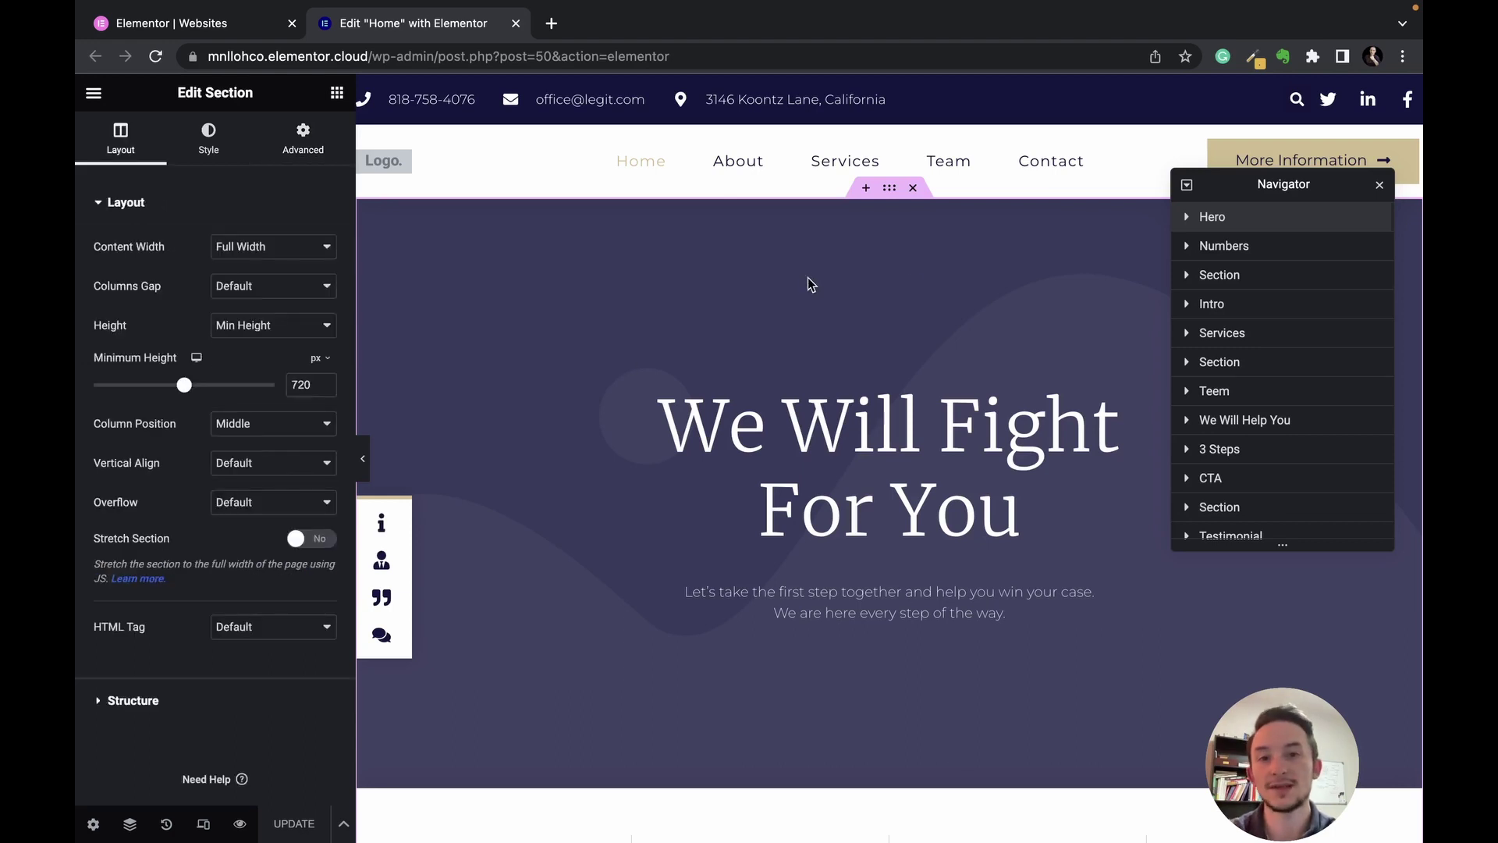
Search for the Button widget and drop it into the hero section.
{"action": "left_click", "coordinate": [335, 95]}
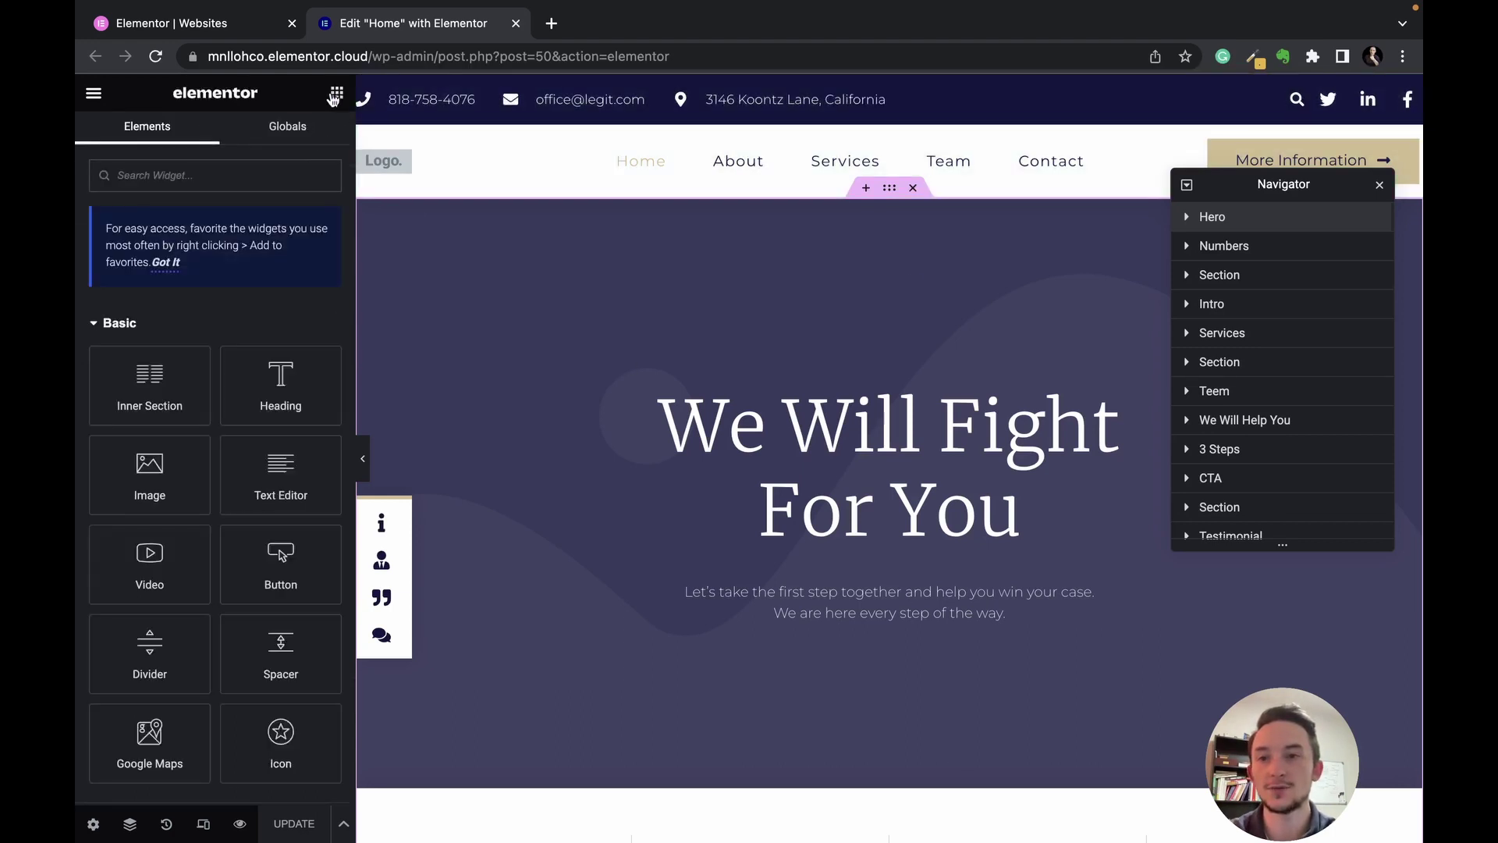
{"action": "scroll", "coordinate": [268, 403], "scroll_direction": "down", "scroll_amount": 4}
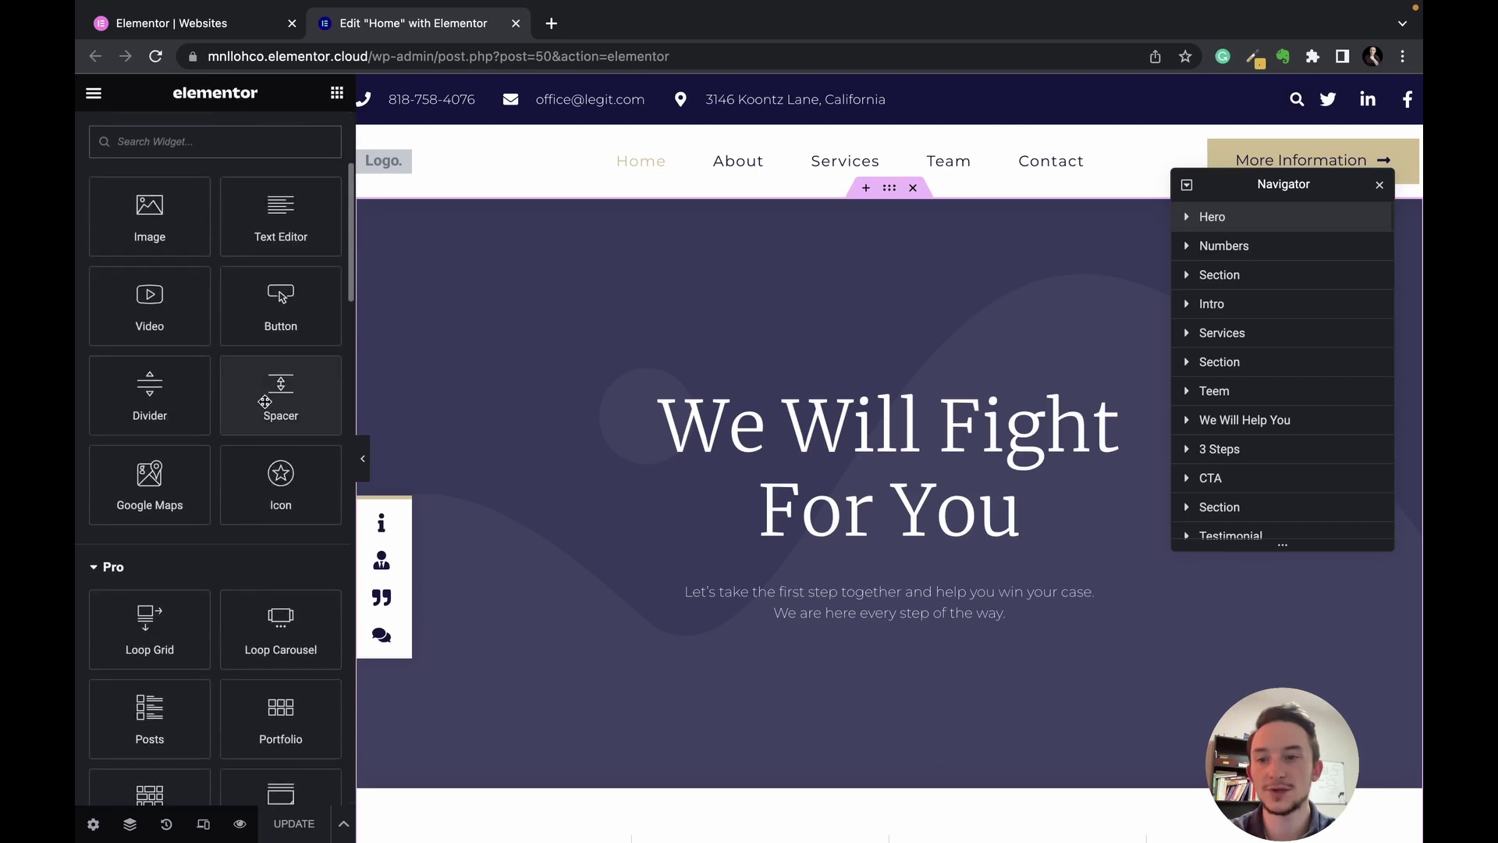
{"action": "left_click", "coordinate": [189, 148]}
{"action": "type", "text": "button"}
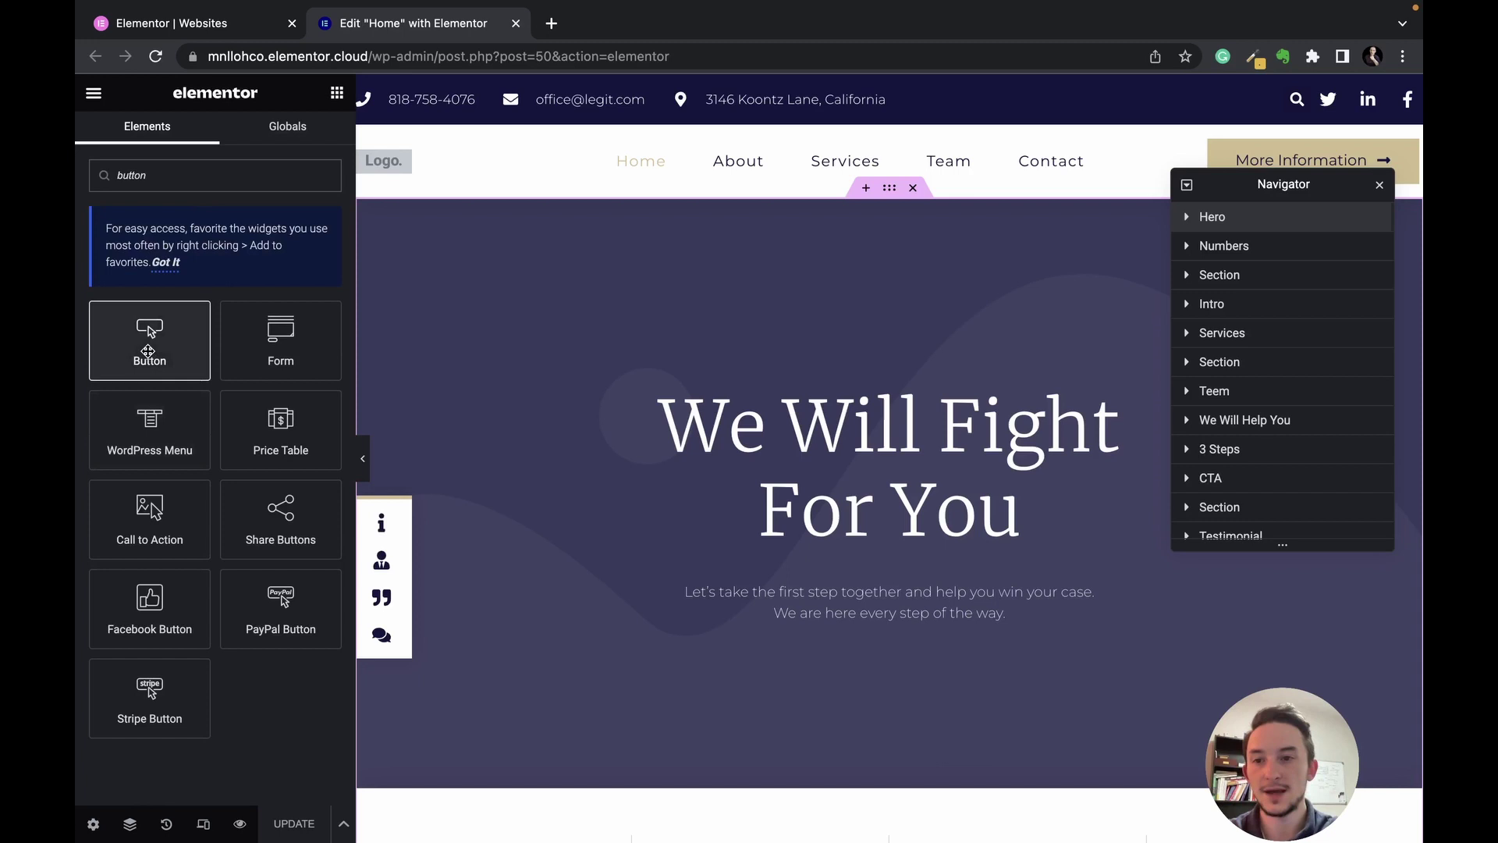
{"action": "left_click_drag", "start_coordinate": [151, 332], "coordinate": [874, 621]}
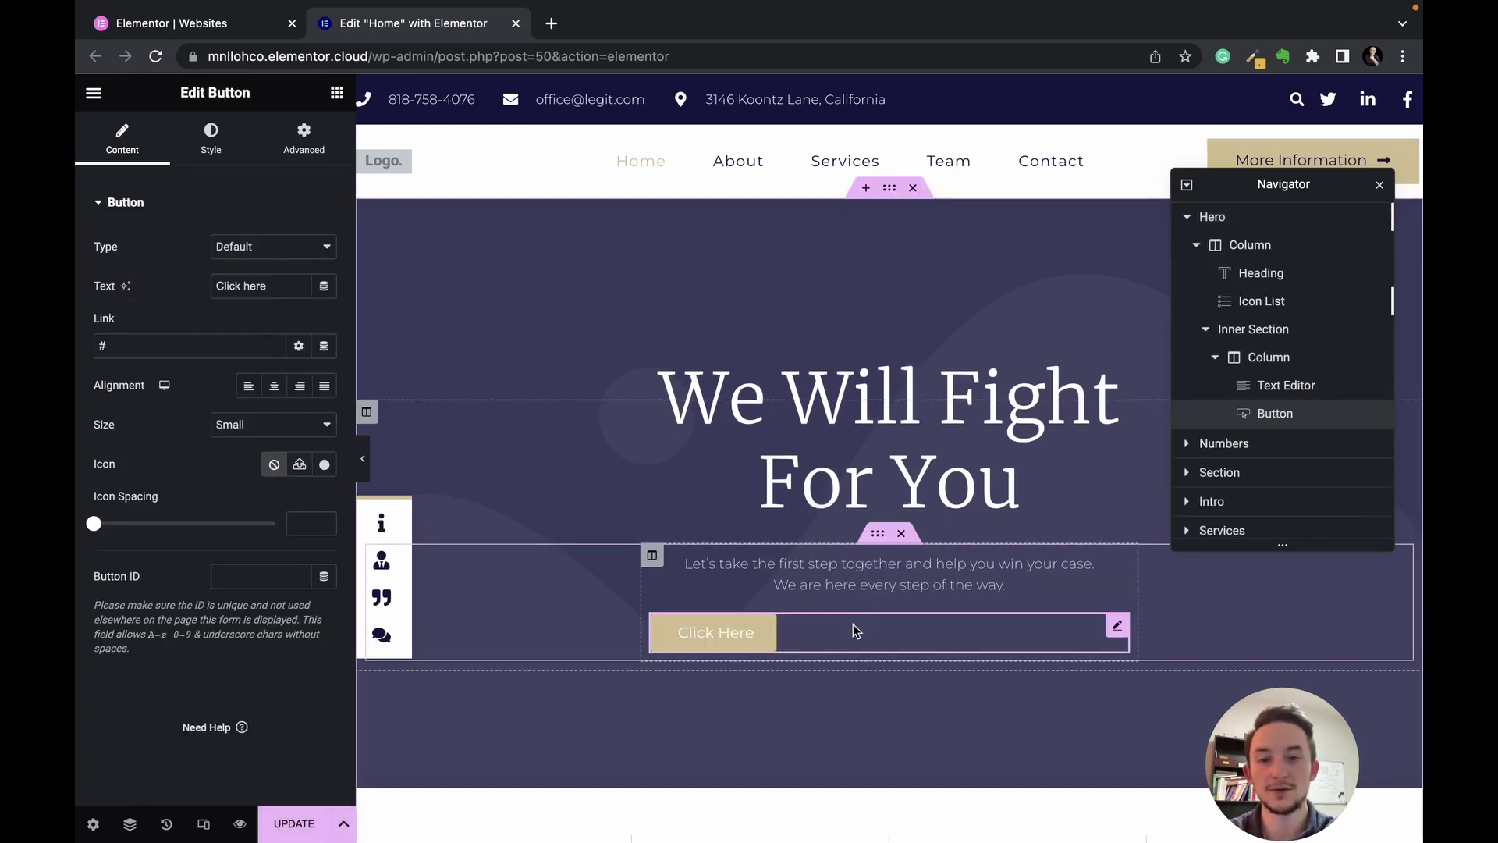
Centre the new button and change its label to 'Call Now'.
{"action": "left_click", "coordinate": [274, 385]}
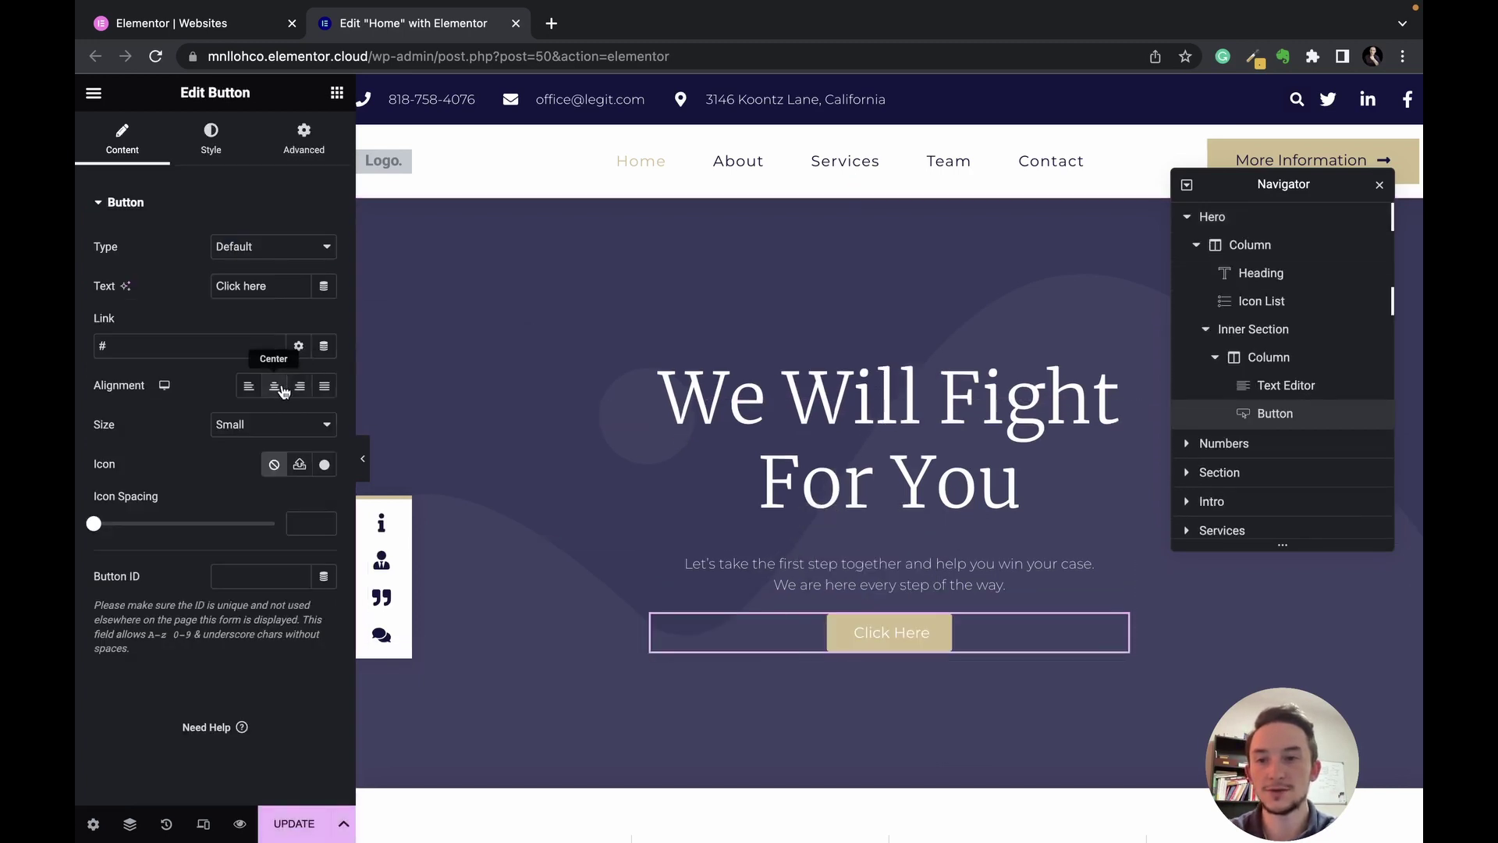
{"action": "triple_click", "coordinate": [281, 286]}
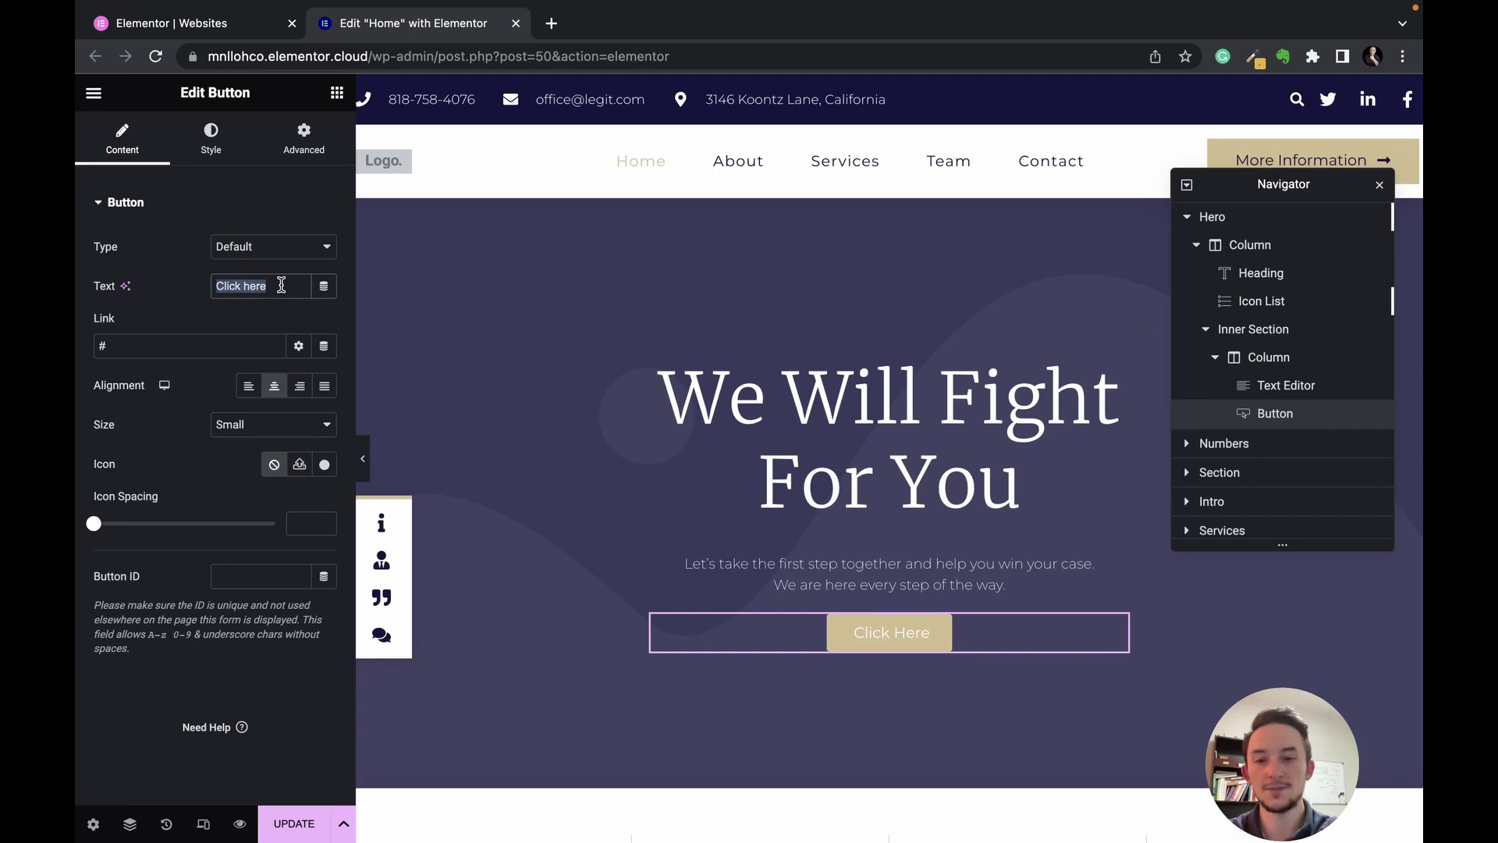
{"action": "key", "text": "BackSpace"}
{"action": "type", "text": "Call Now"}
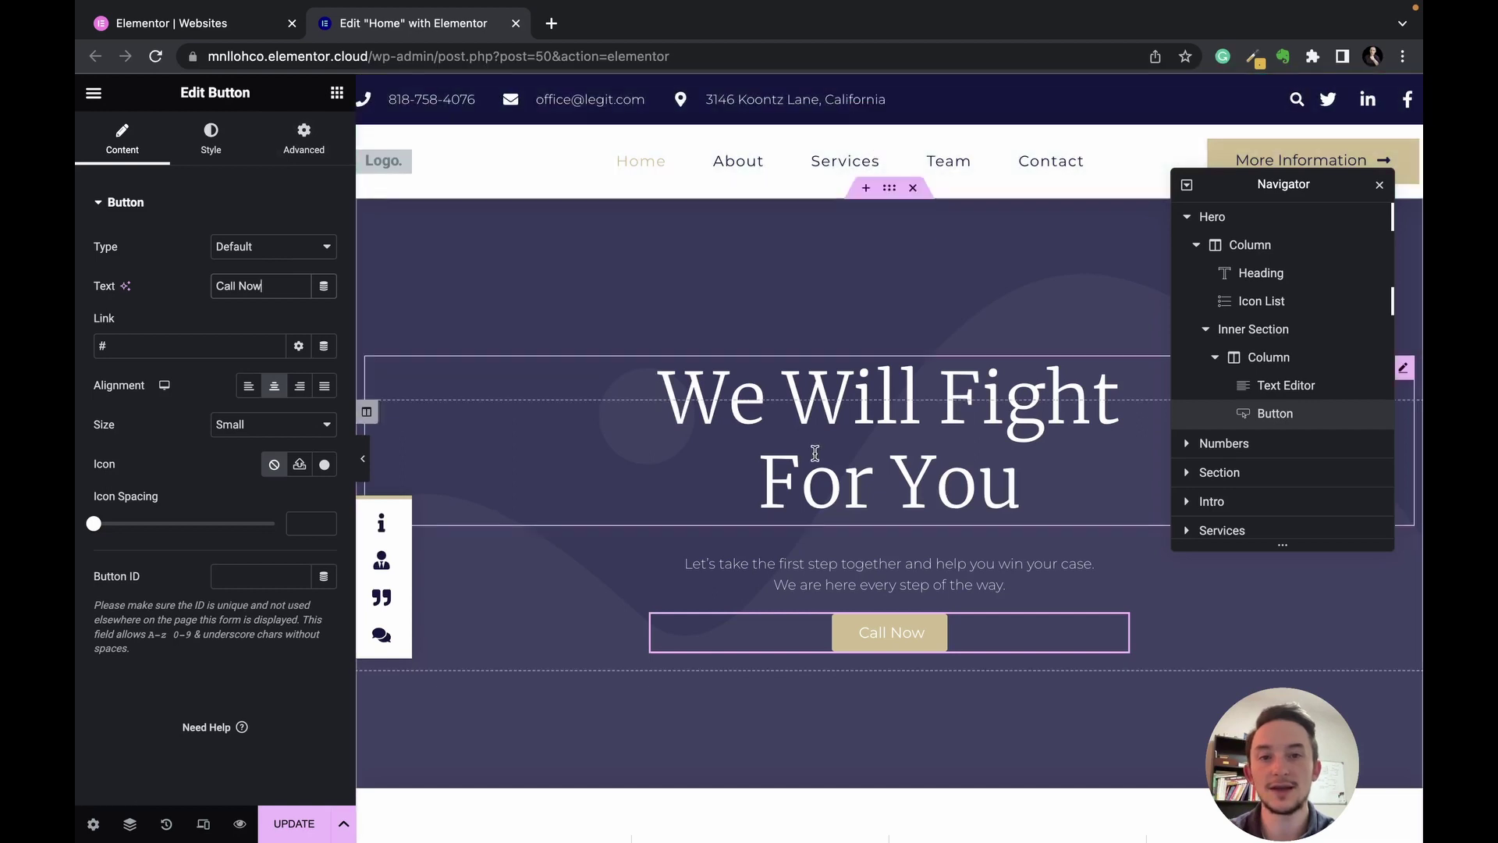
{"action": "scroll", "coordinate": [815, 453], "scroll_direction": "down", "scroll_amount": 20}
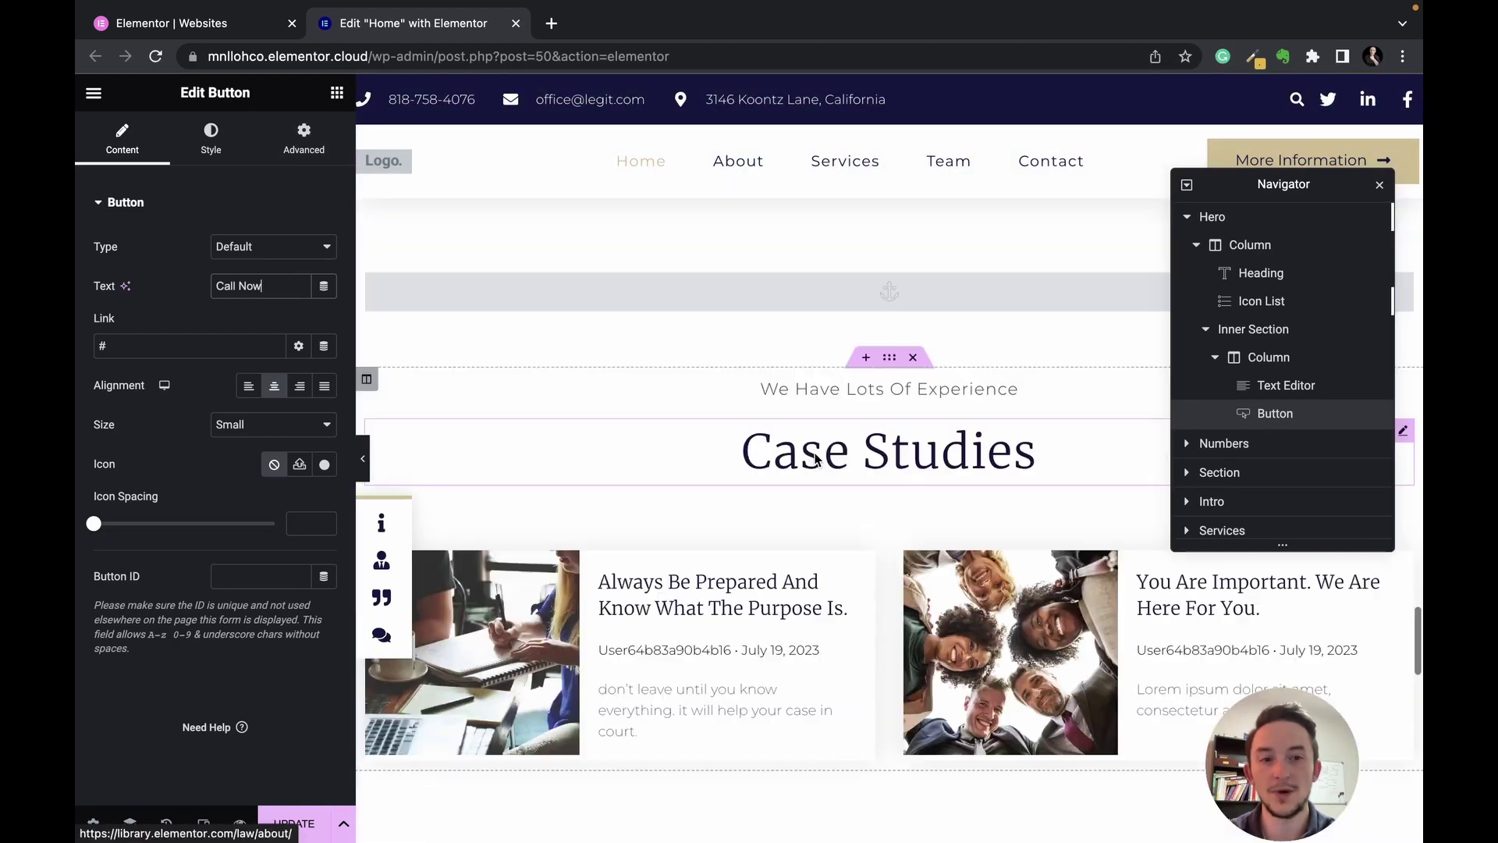
{"action": "scroll", "coordinate": [817, 459], "scroll_direction": "down", "scroll_amount": 15}
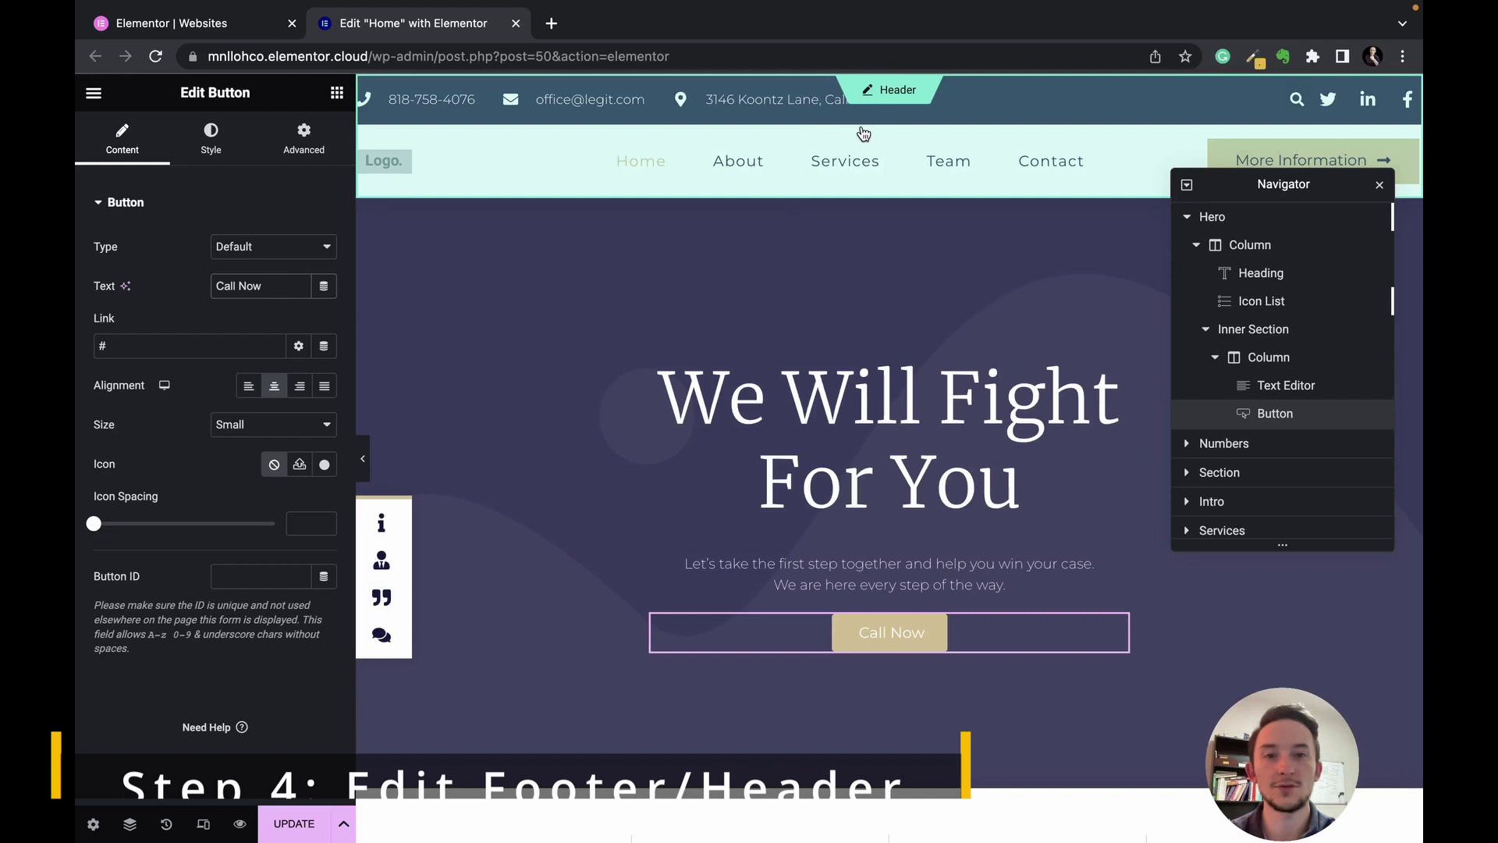
Save the homepage, then inspect the header's address item and its navigation menu choices.
{"action": "left_click", "coordinate": [887, 98]}
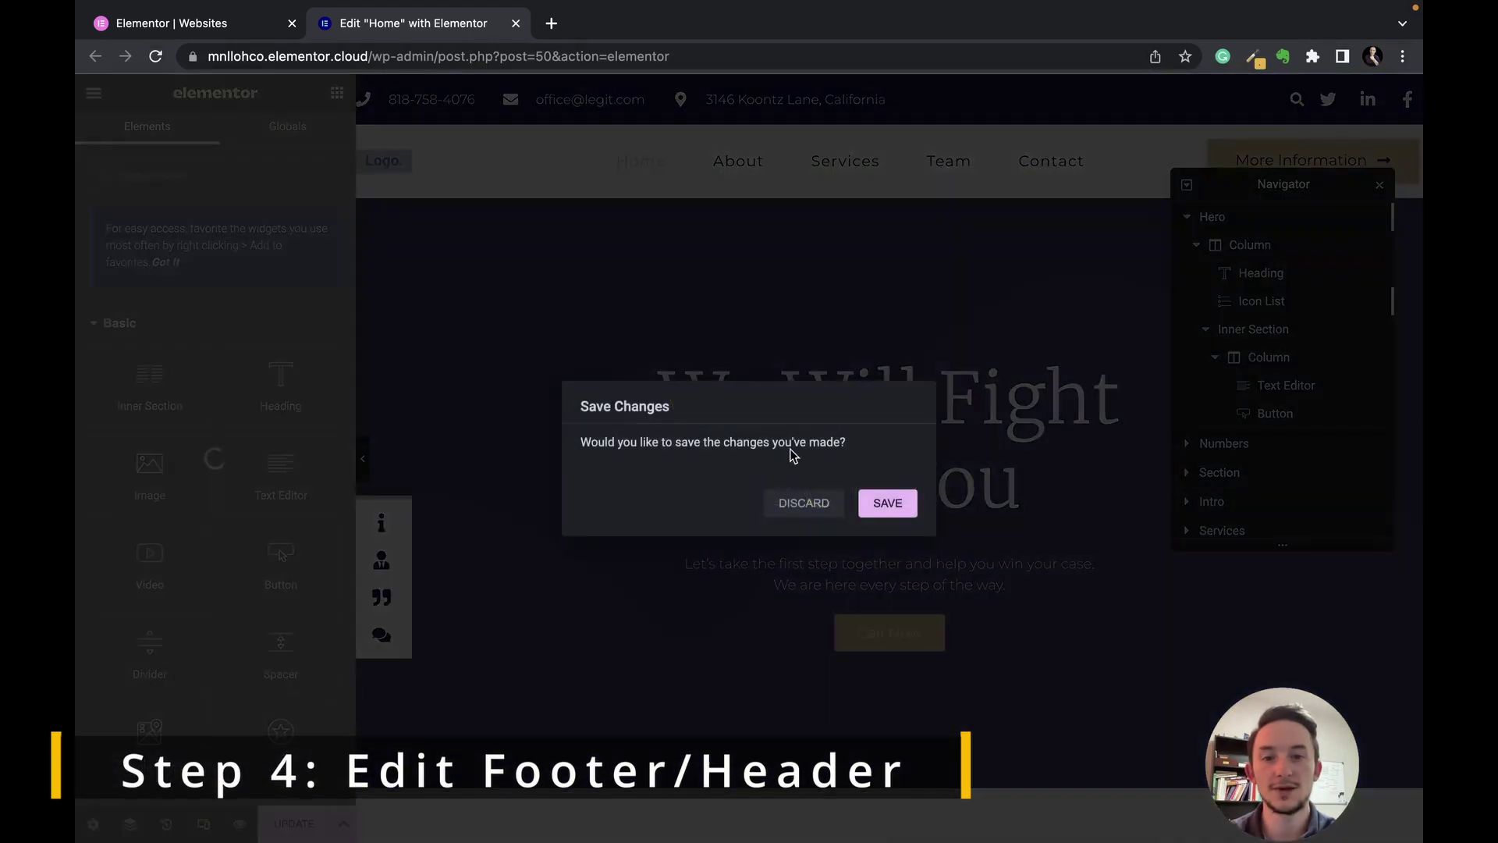
{"action": "left_click", "coordinate": [888, 504]}
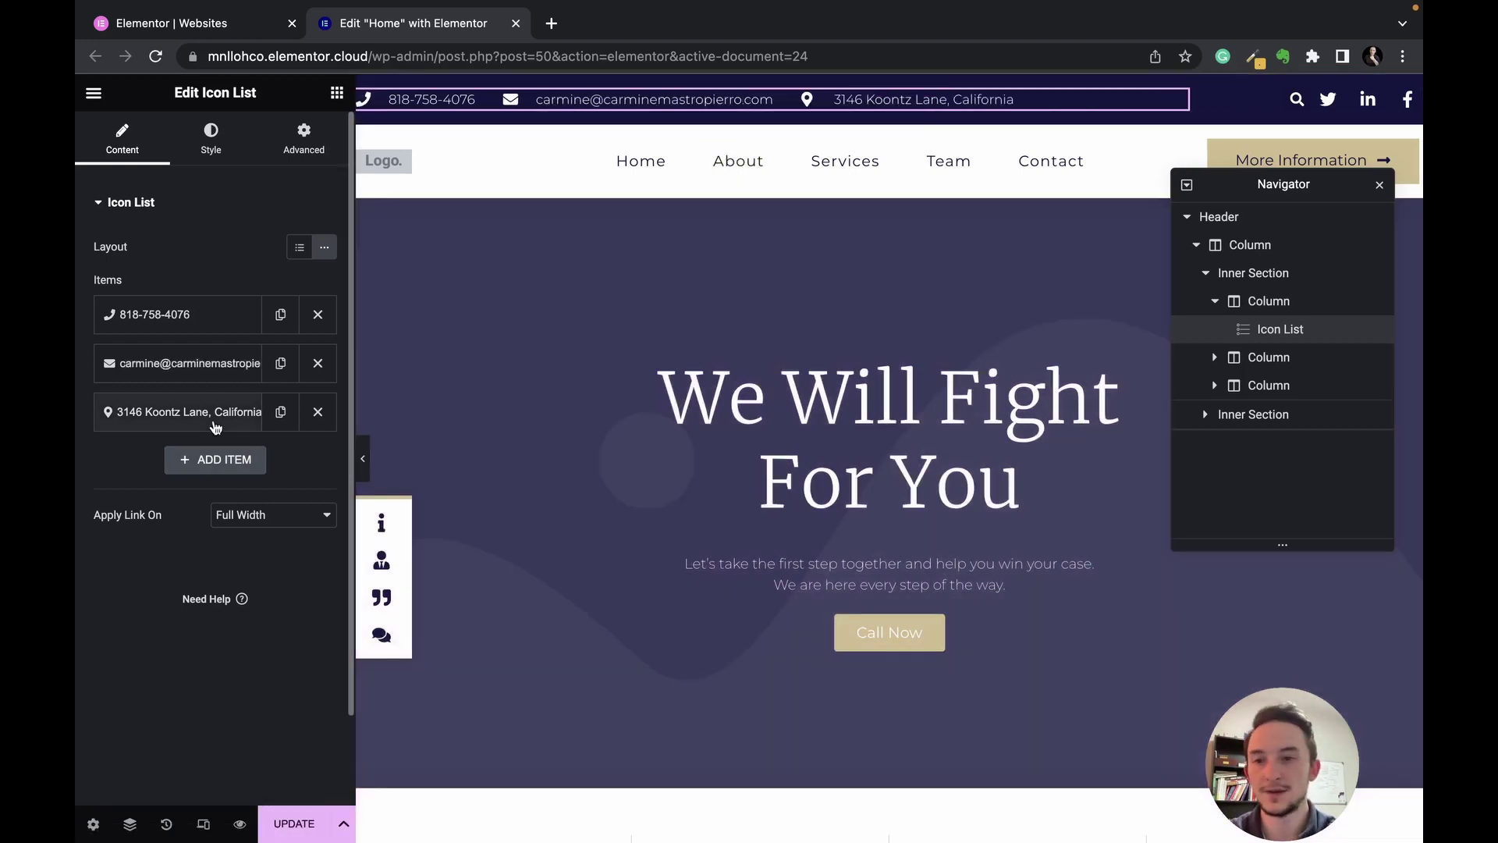
{"action": "left_click", "coordinate": [203, 414]}
{"action": "triple_click", "coordinate": [182, 479]}
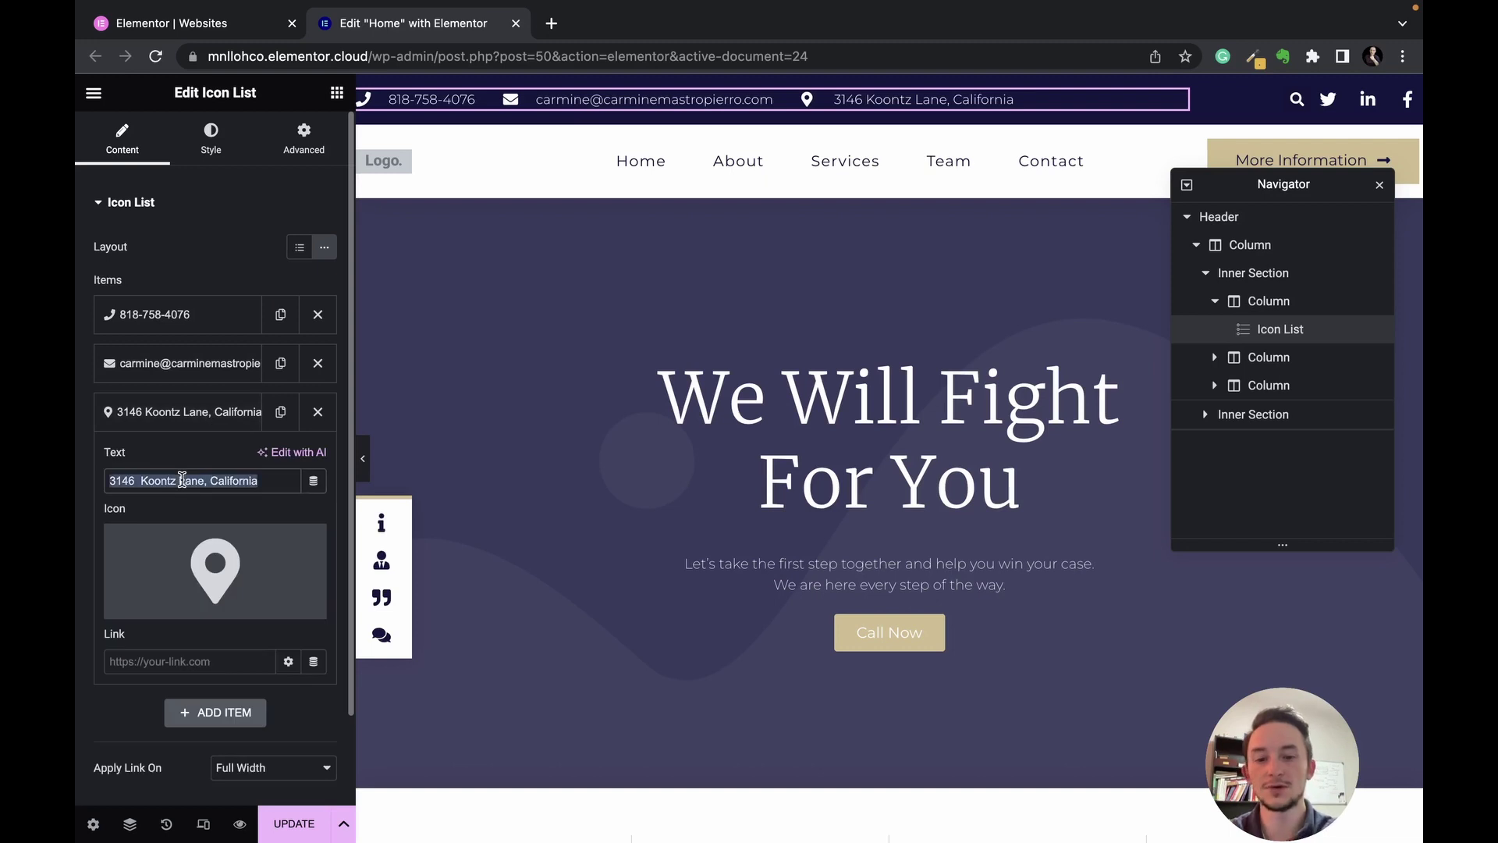
{"action": "left_click", "coordinate": [181, 418]}
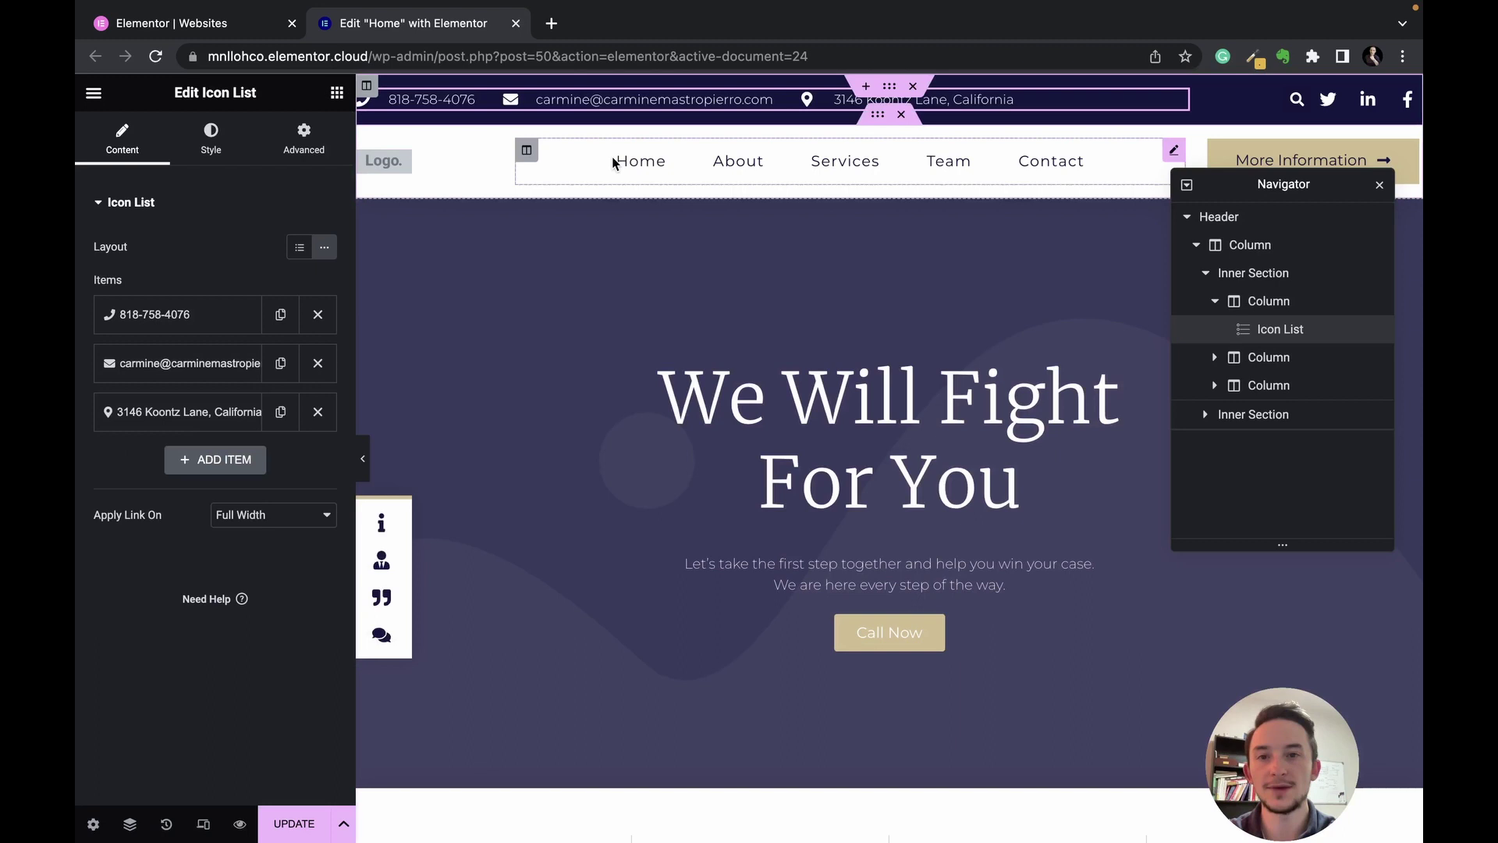
{"action": "left_click", "coordinate": [575, 152]}
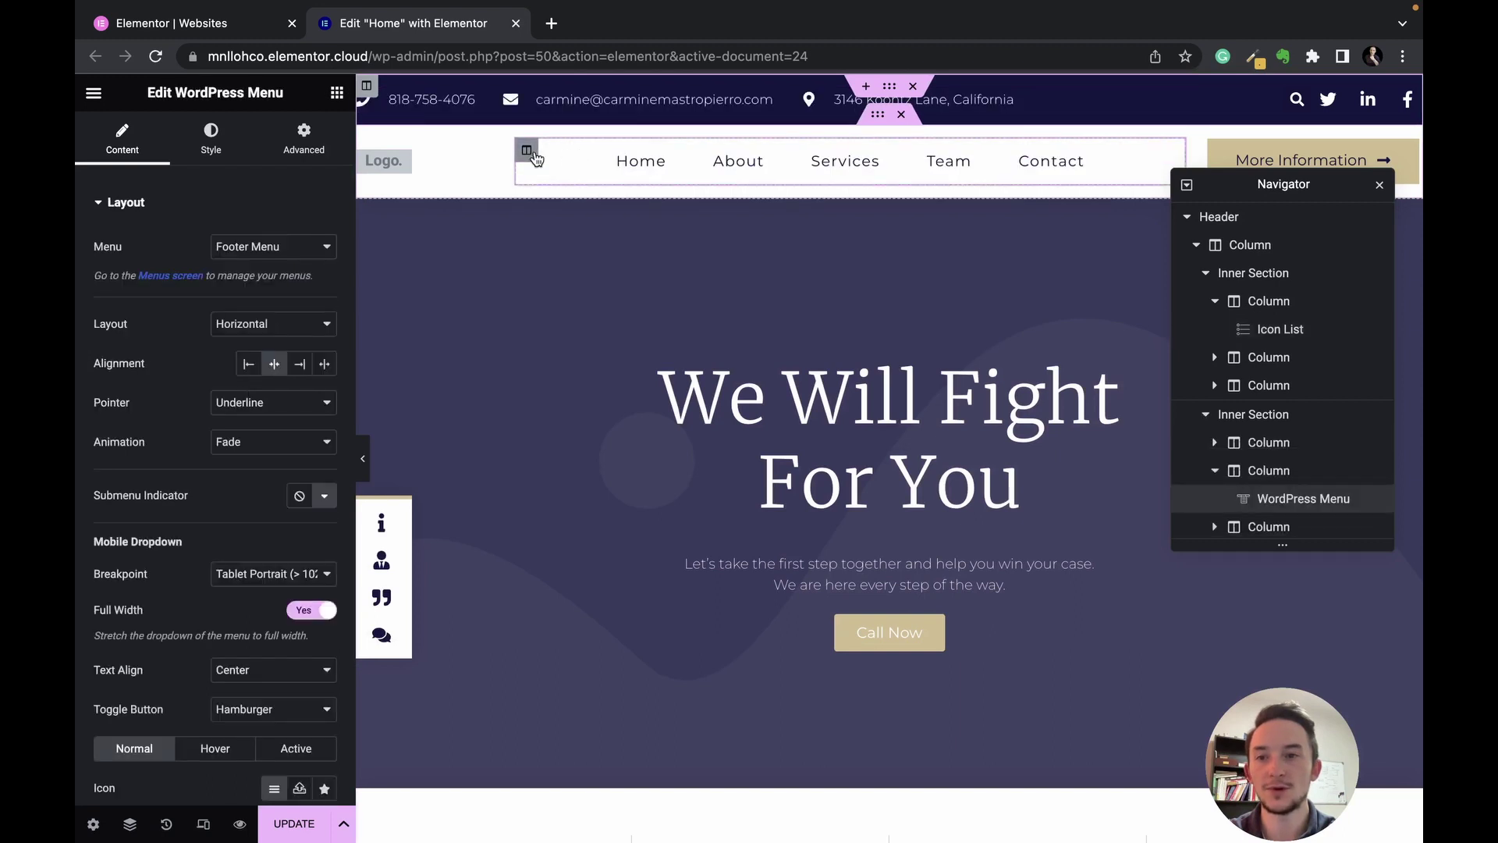
{"action": "left_click", "coordinate": [260, 248]}
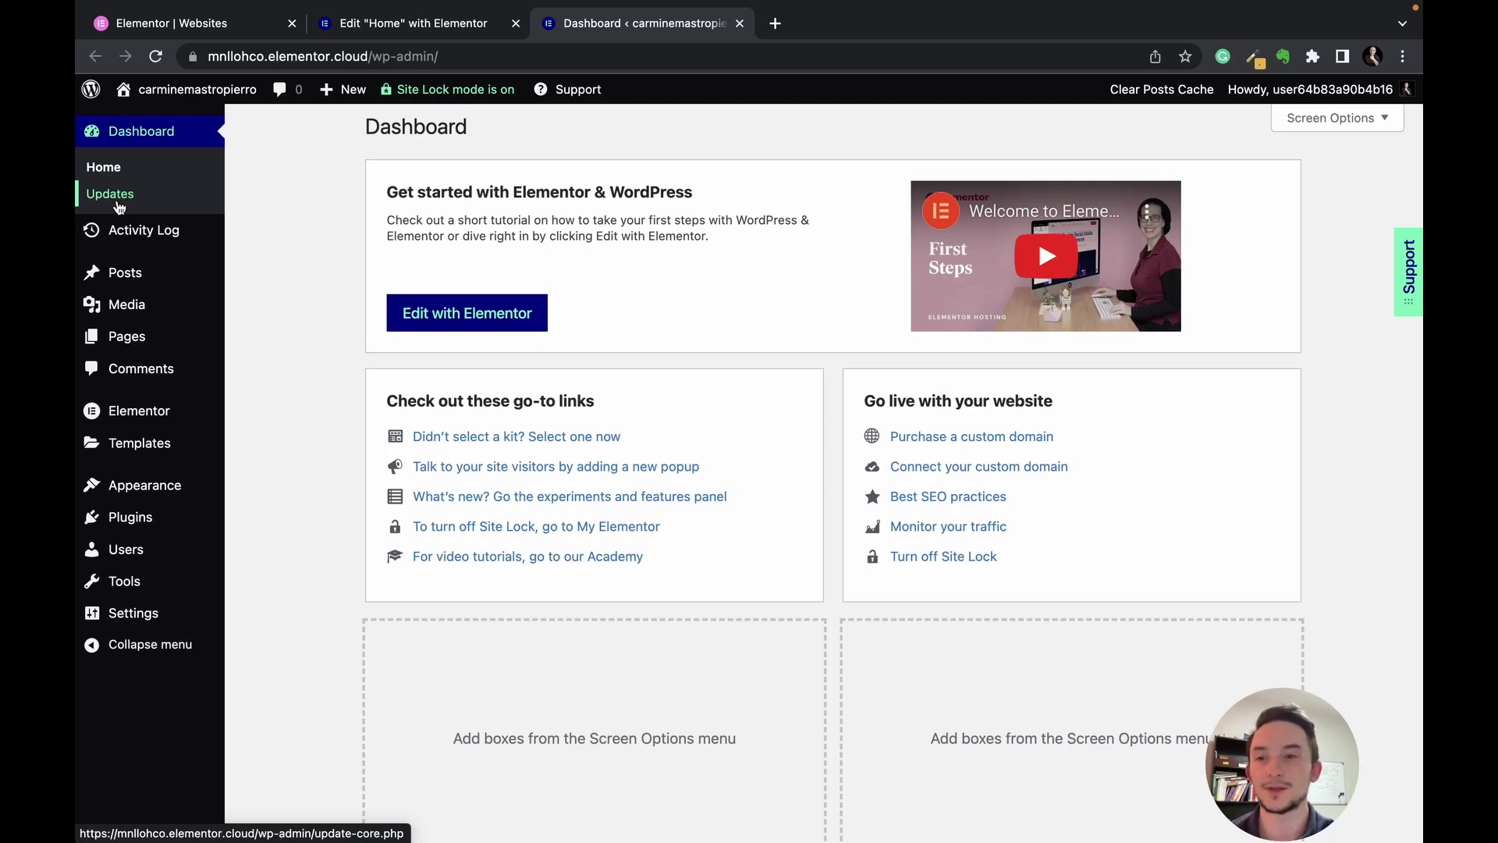
Preview the WordPress admin submenus for Posts, Pages and Elementor.
{"action": "mouse_move", "coordinate": [207, 278]}
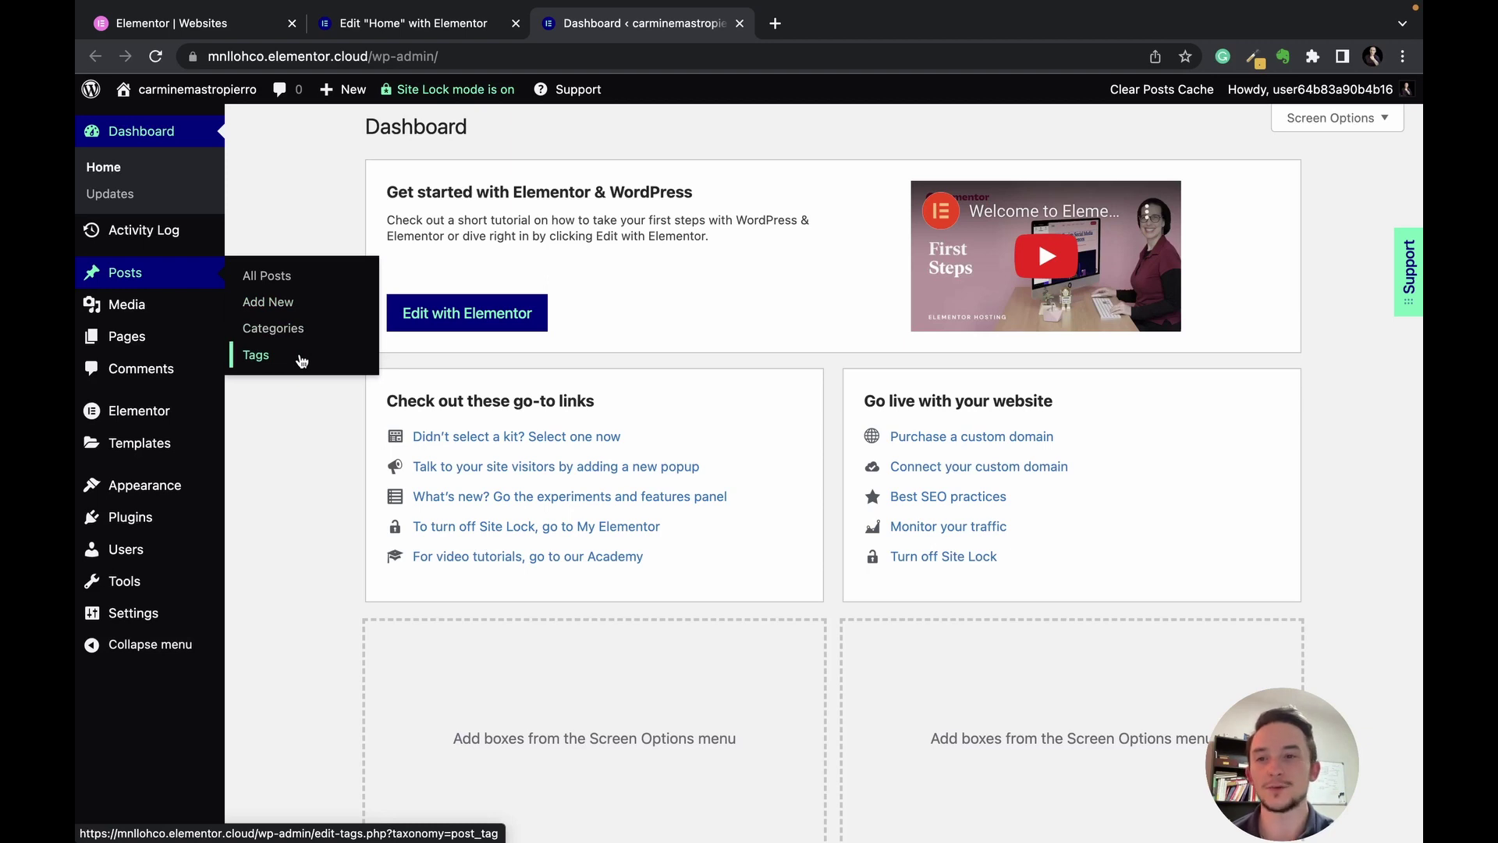
{"action": "mouse_move", "coordinate": [181, 339]}
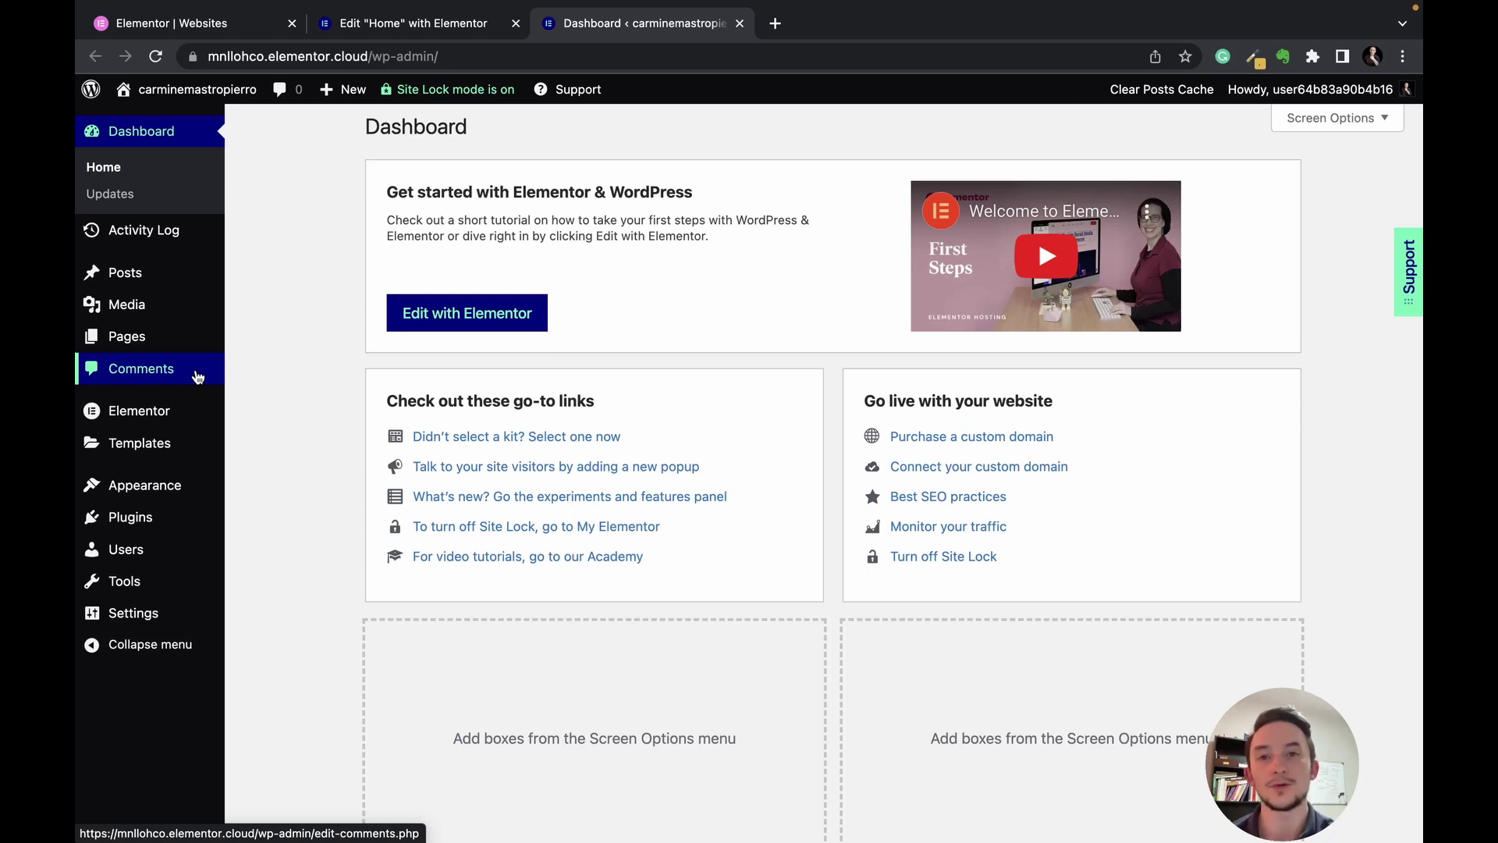
{"action": "mouse_move", "coordinate": [204, 411]}
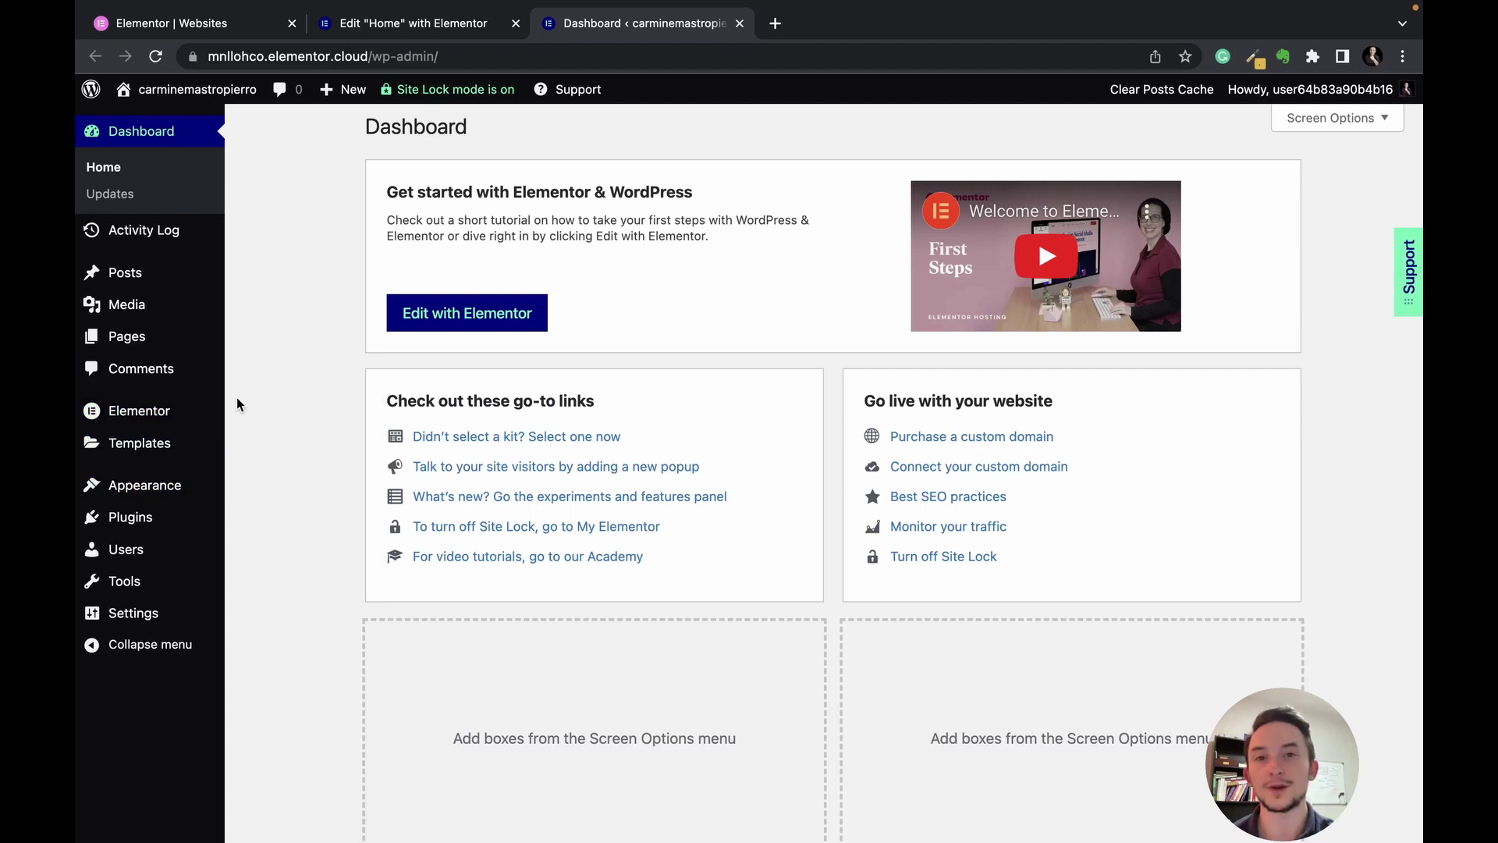
{"action": "mouse_move", "coordinate": [187, 447]}
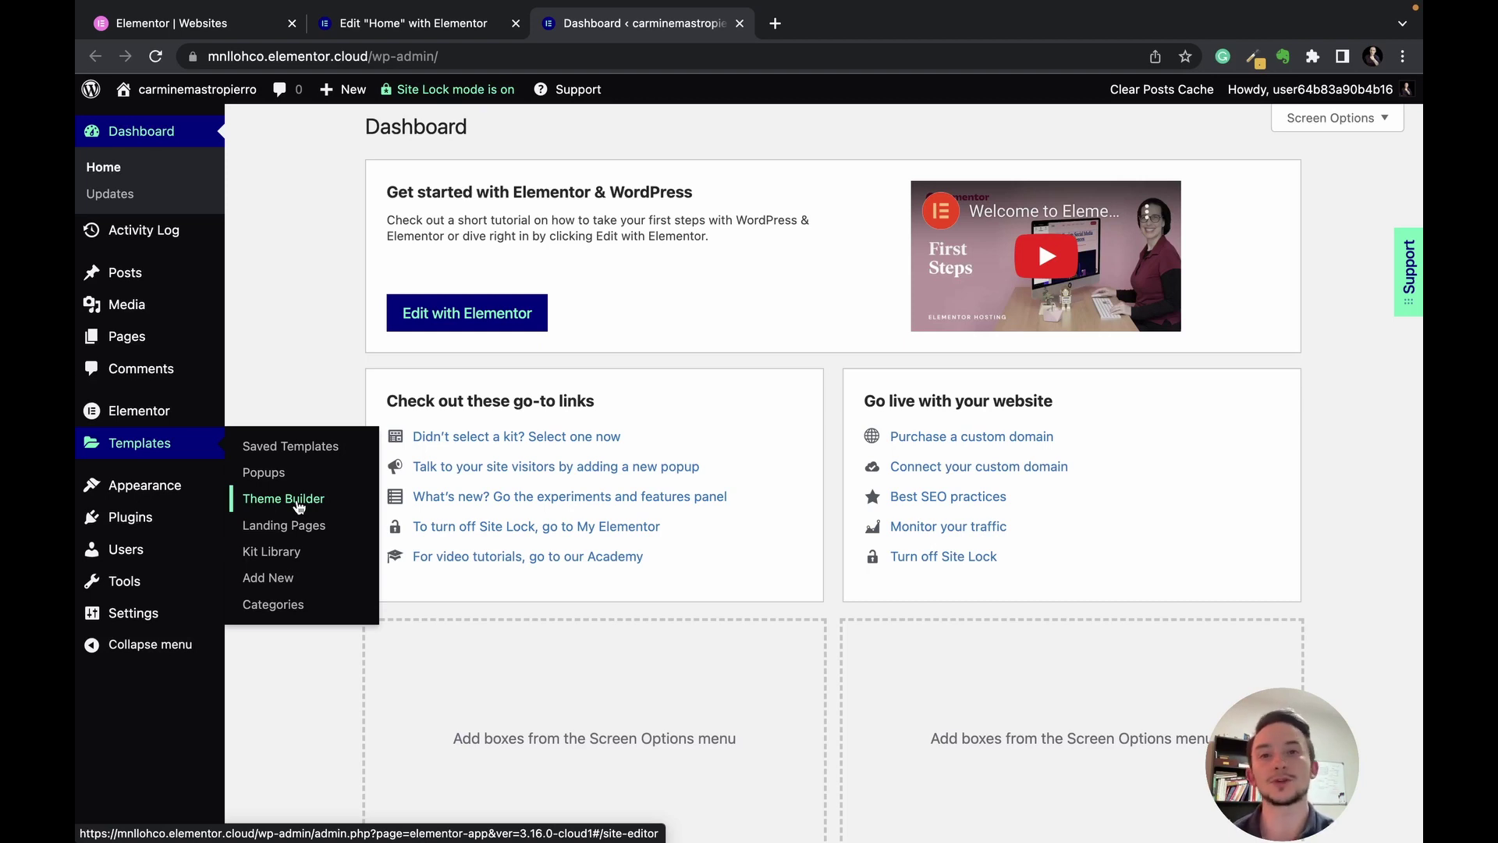
{"action": "mouse_move", "coordinate": [181, 490]}
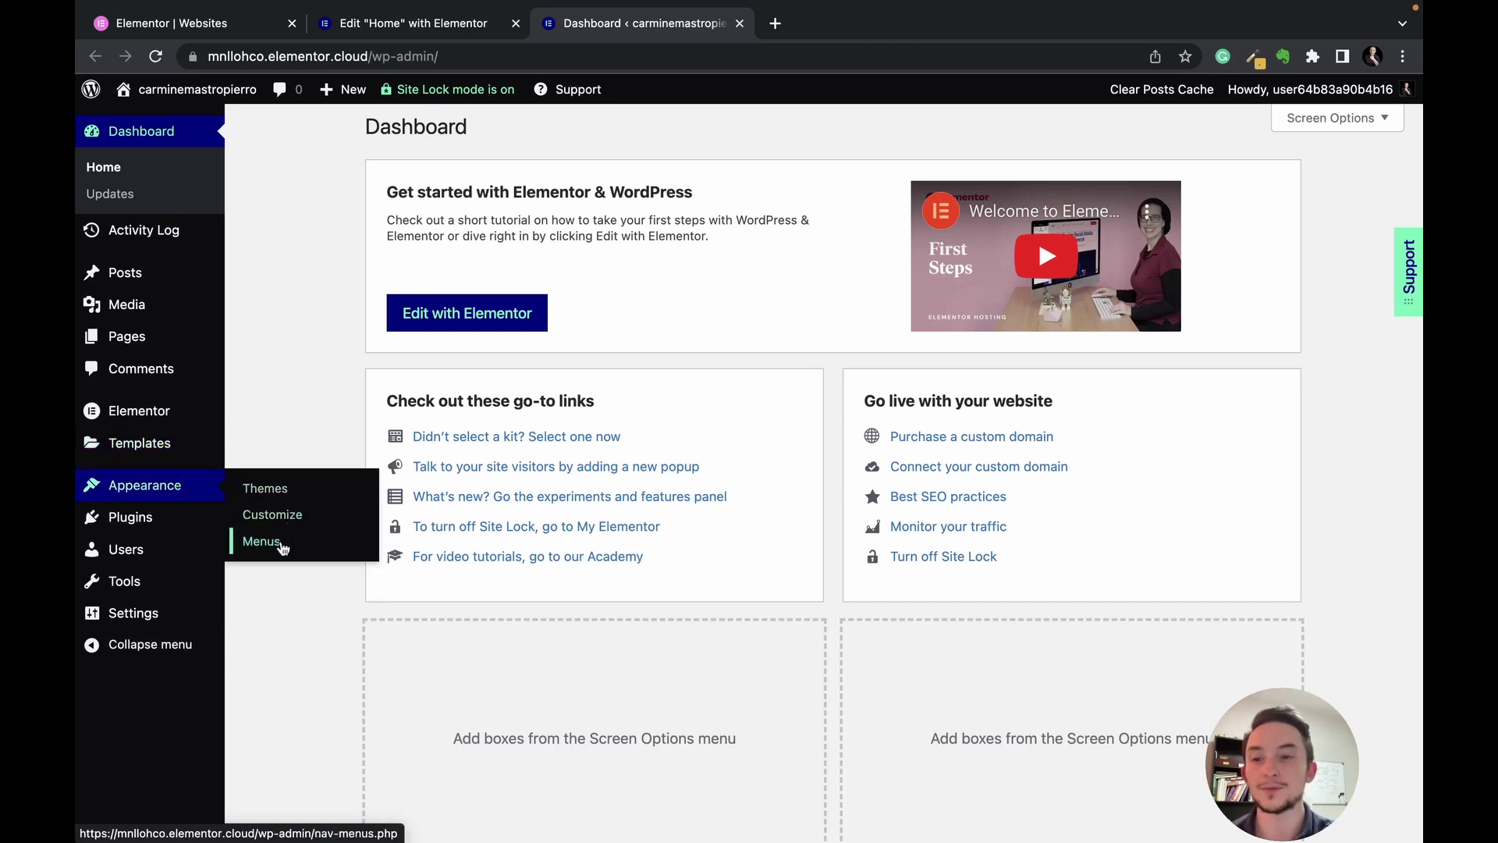
{"action": "mouse_move", "coordinate": [205, 527]}
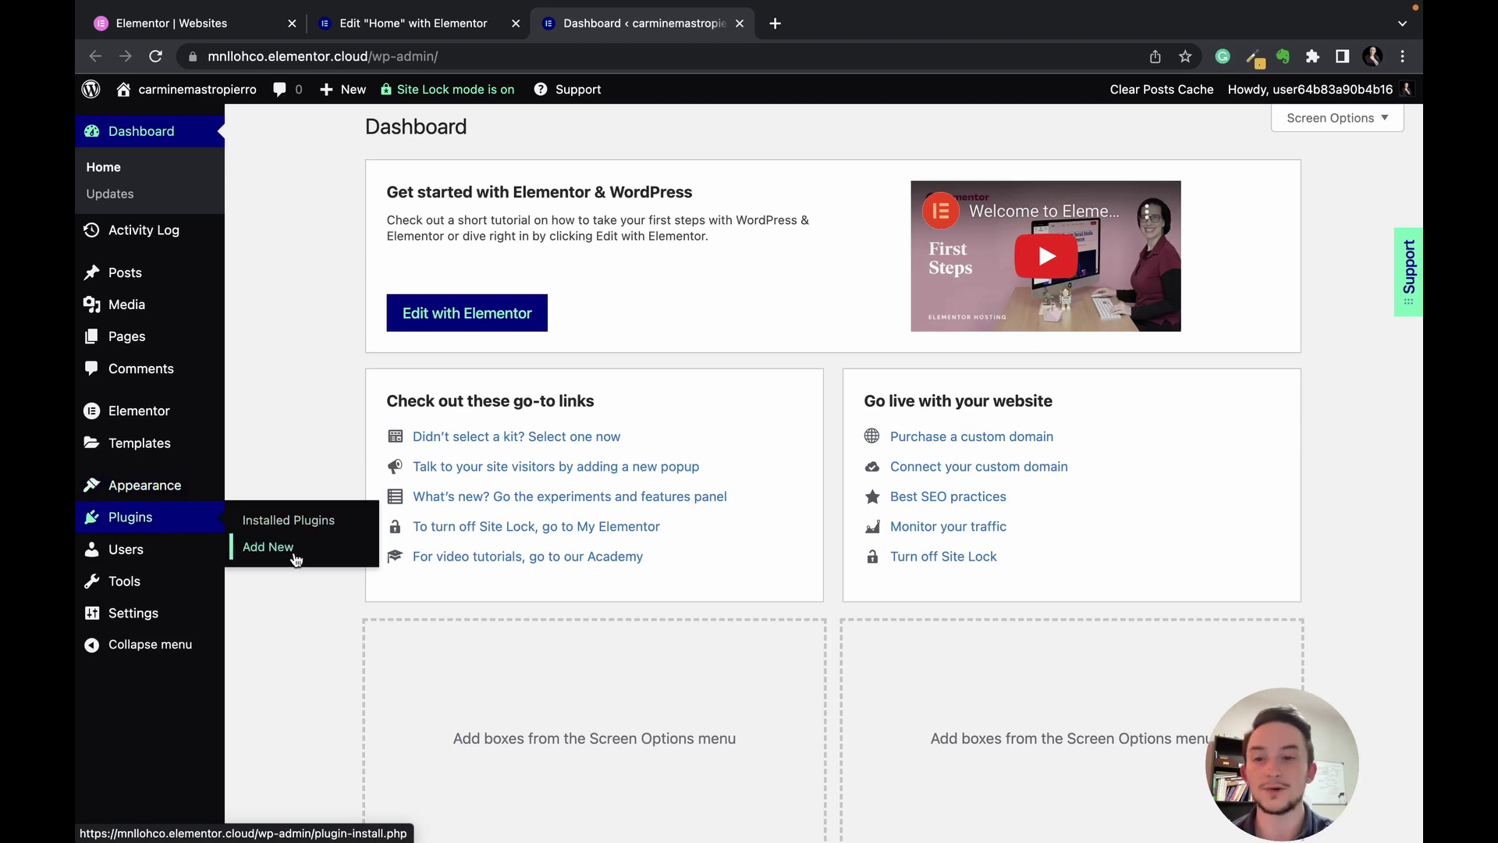
{"action": "mouse_move", "coordinate": [196, 558]}
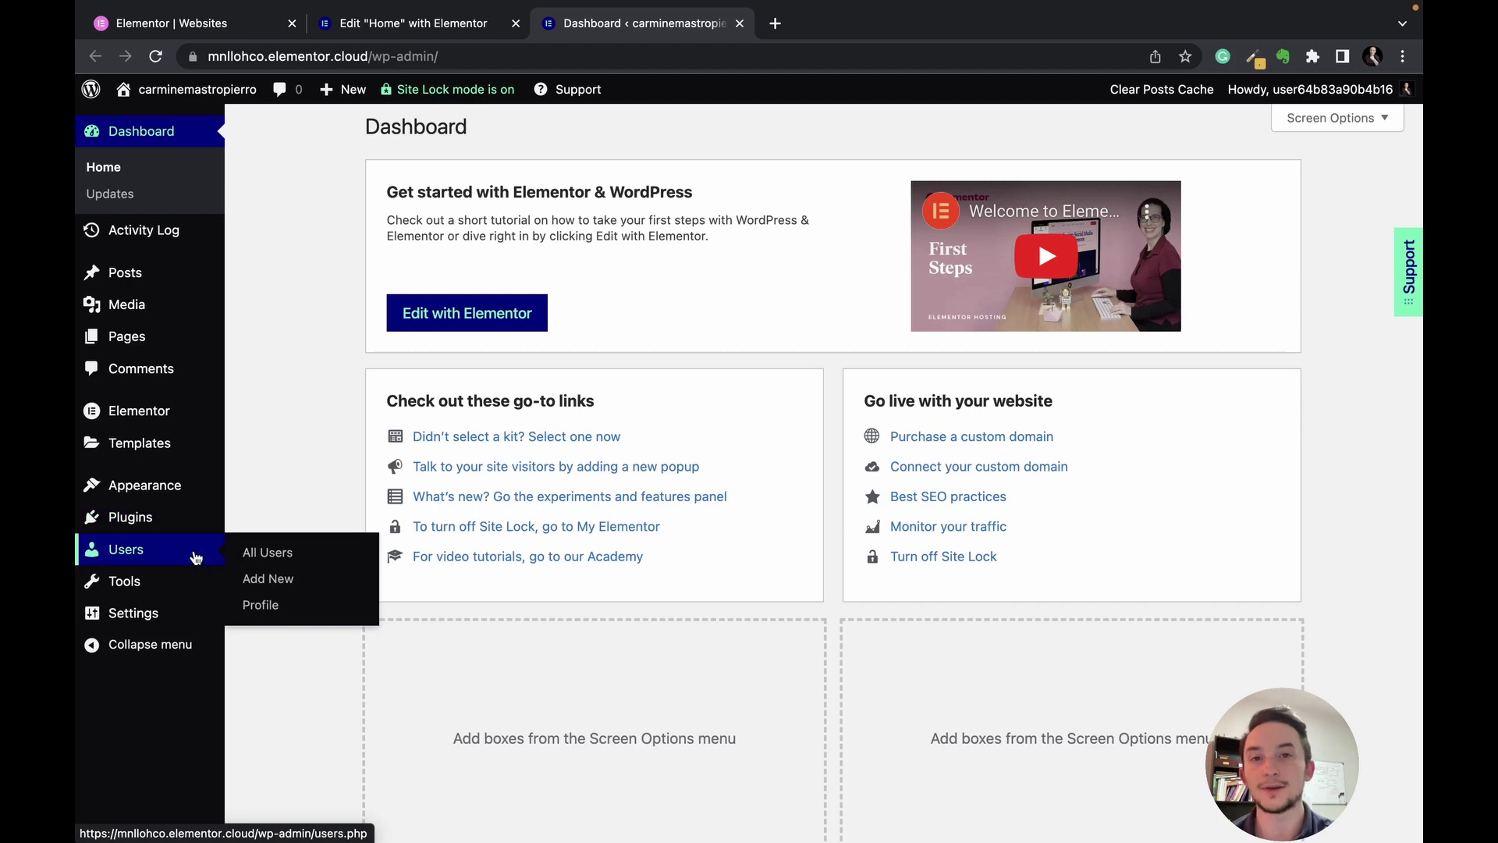
{"action": "mouse_move", "coordinate": [191, 593]}
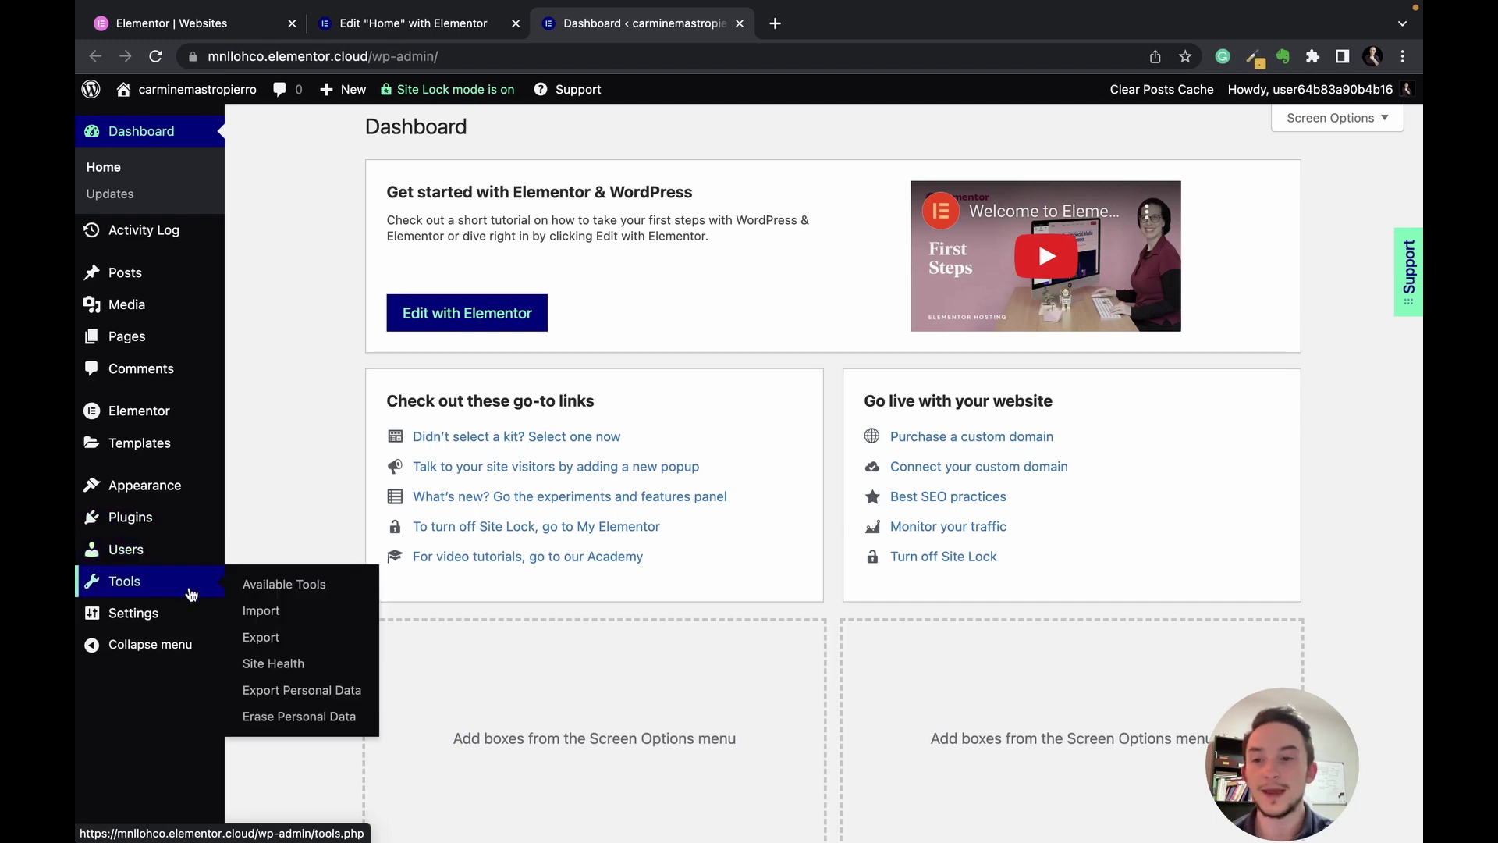
{"action": "mouse_move", "coordinate": [186, 623]}
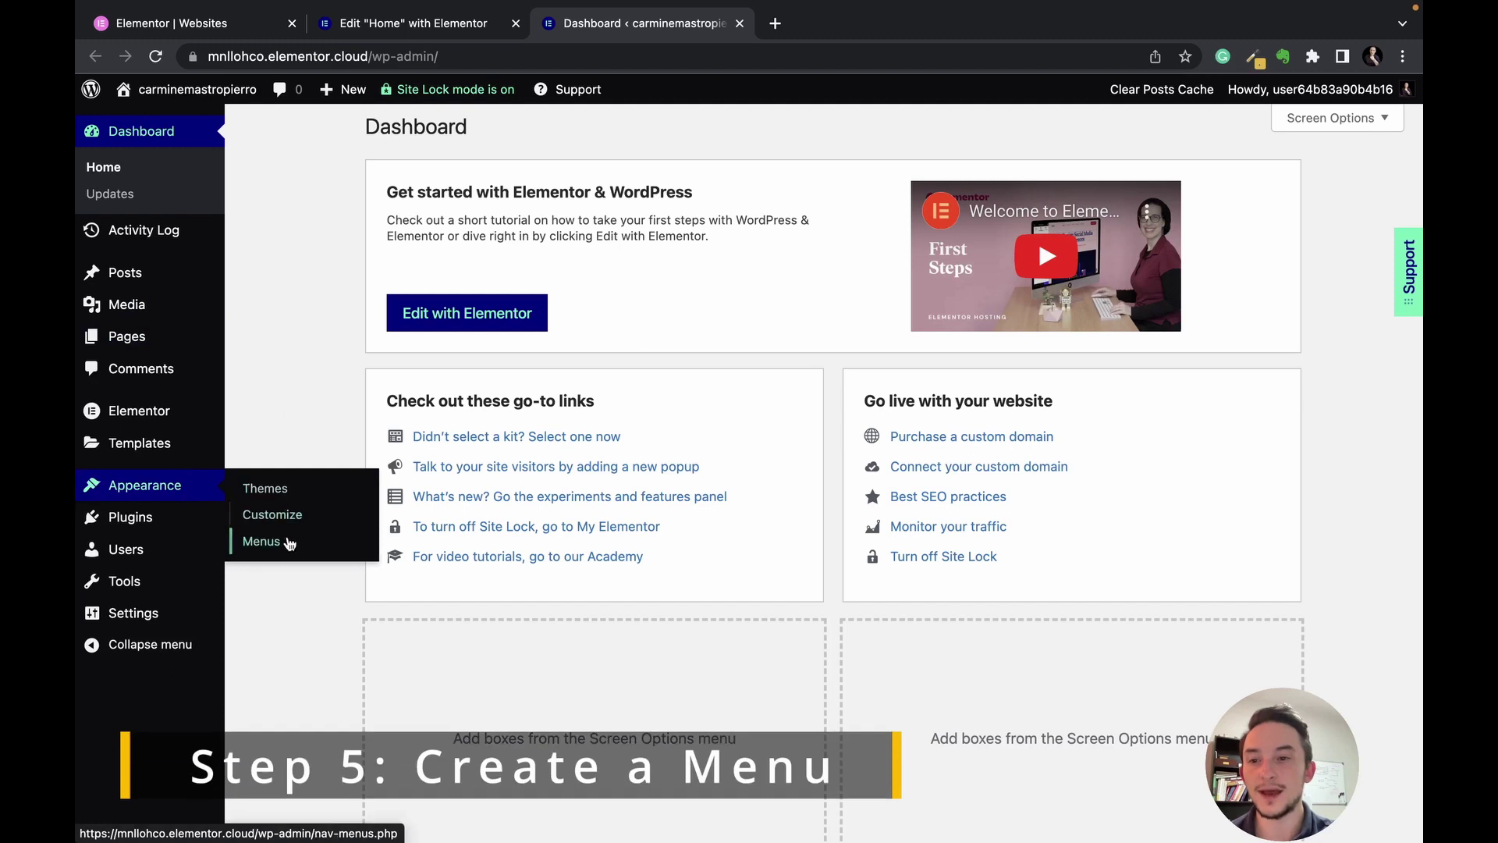
Open Appearance > Menus and pick the menu to edit from the list.
{"action": "left_click", "coordinate": [293, 545]}
{"action": "scroll", "coordinate": [488, 307], "scroll_direction": "down", "scroll_amount": 1}
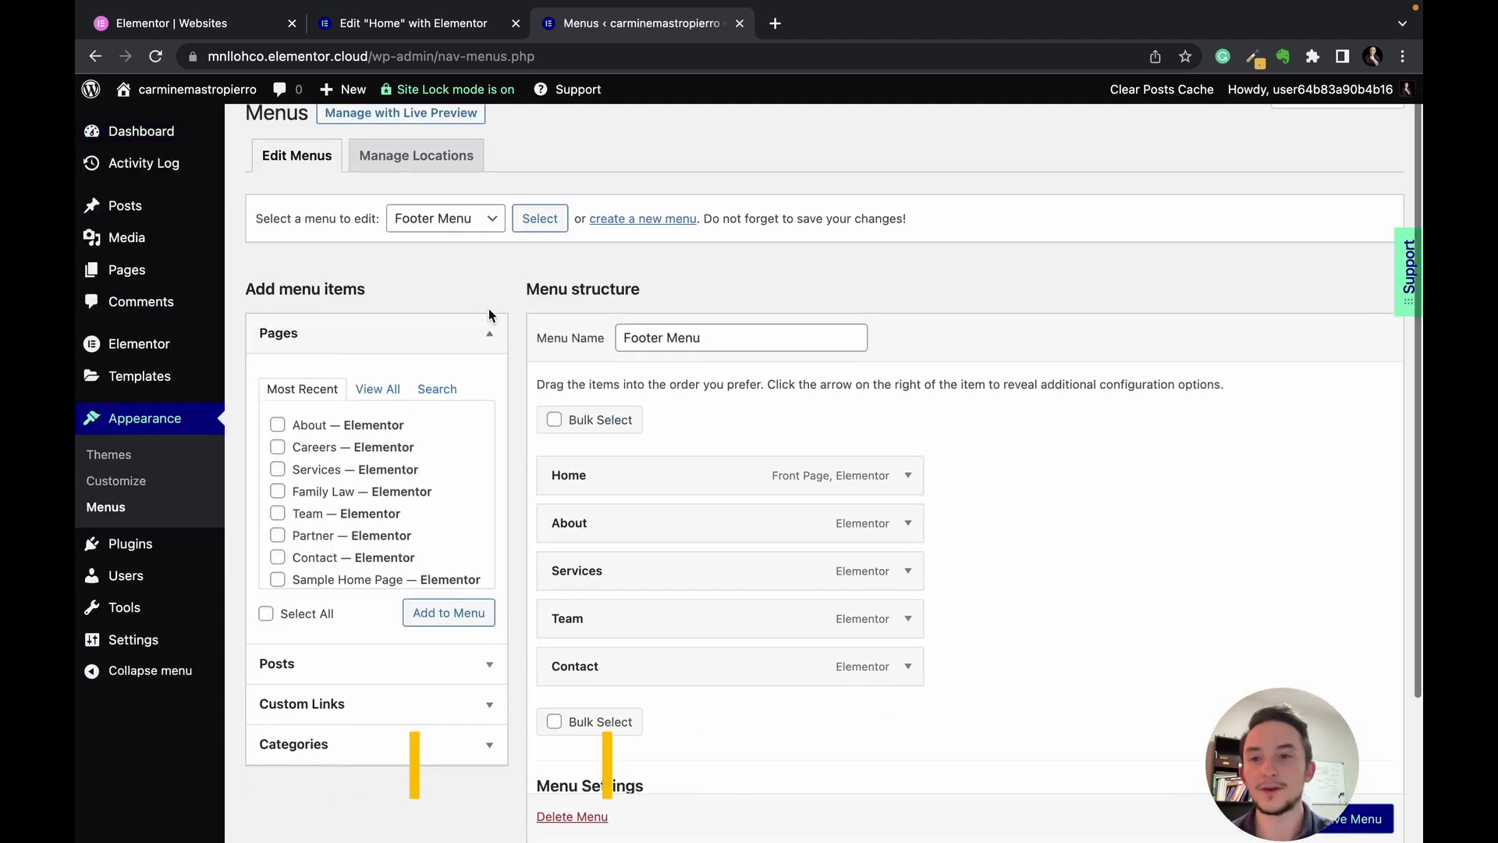
{"action": "left_click", "coordinate": [470, 223]}
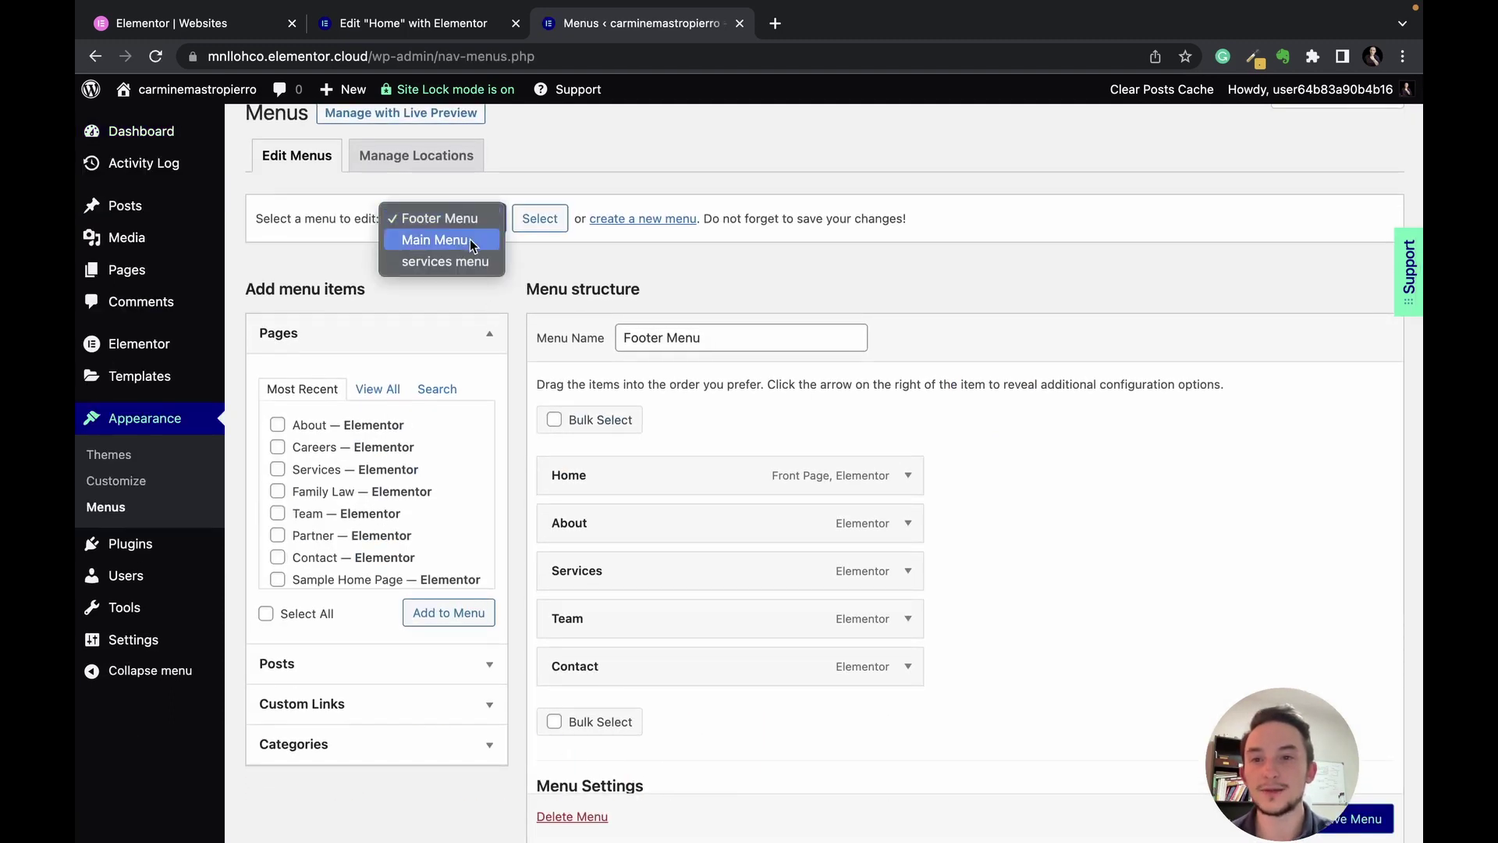
{"action": "left_click", "coordinate": [471, 242]}
Add the Careers page to the menu and nest it under Contact as a sub item.
{"action": "scroll", "coordinate": [469, 280], "scroll_direction": "down", "scroll_amount": 1}
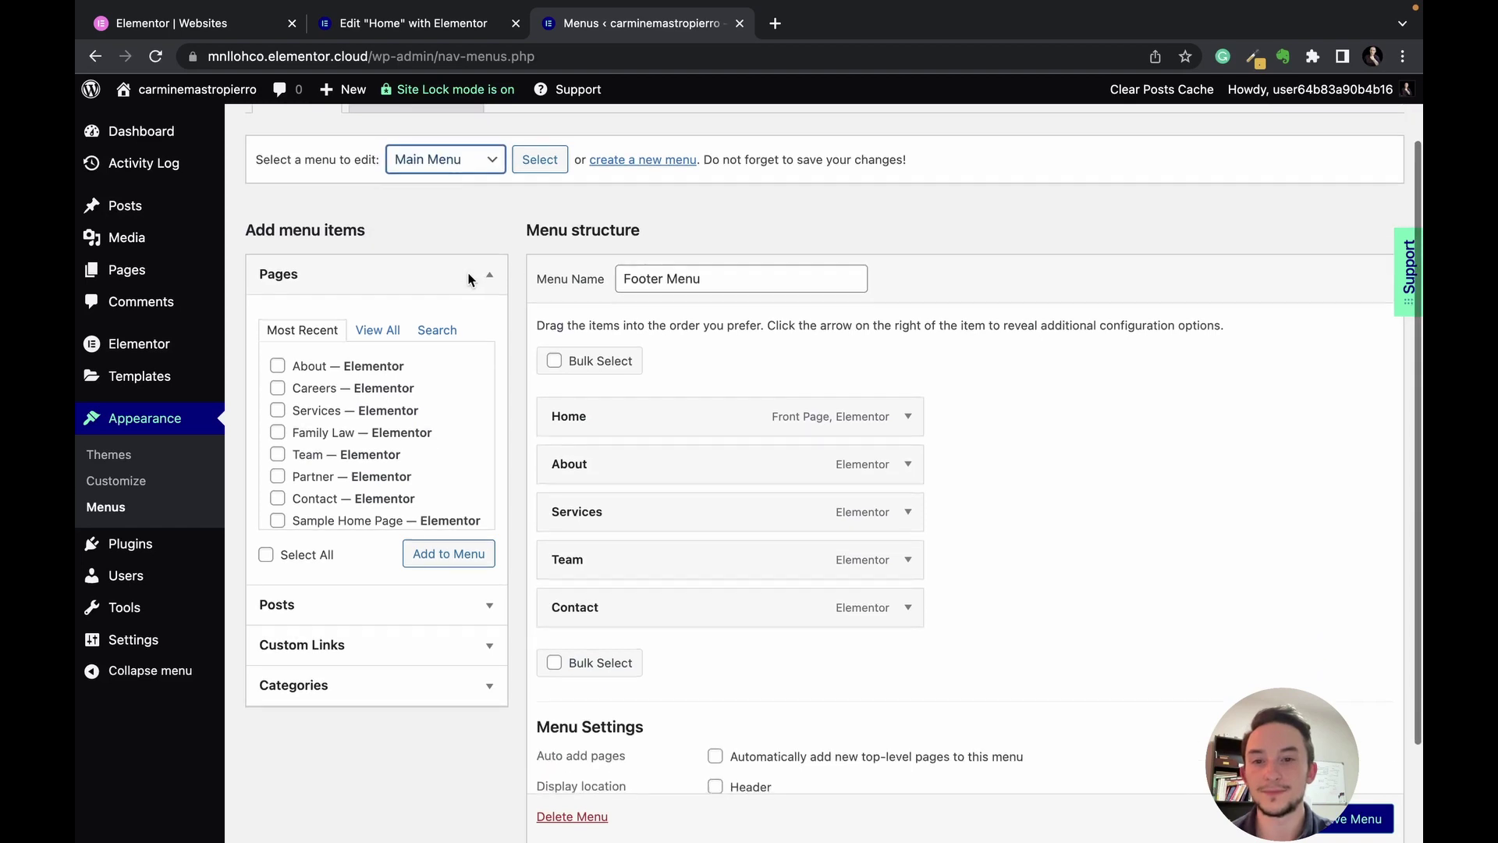
{"action": "scroll", "coordinate": [788, 373], "scroll_direction": "down", "scroll_amount": 2}
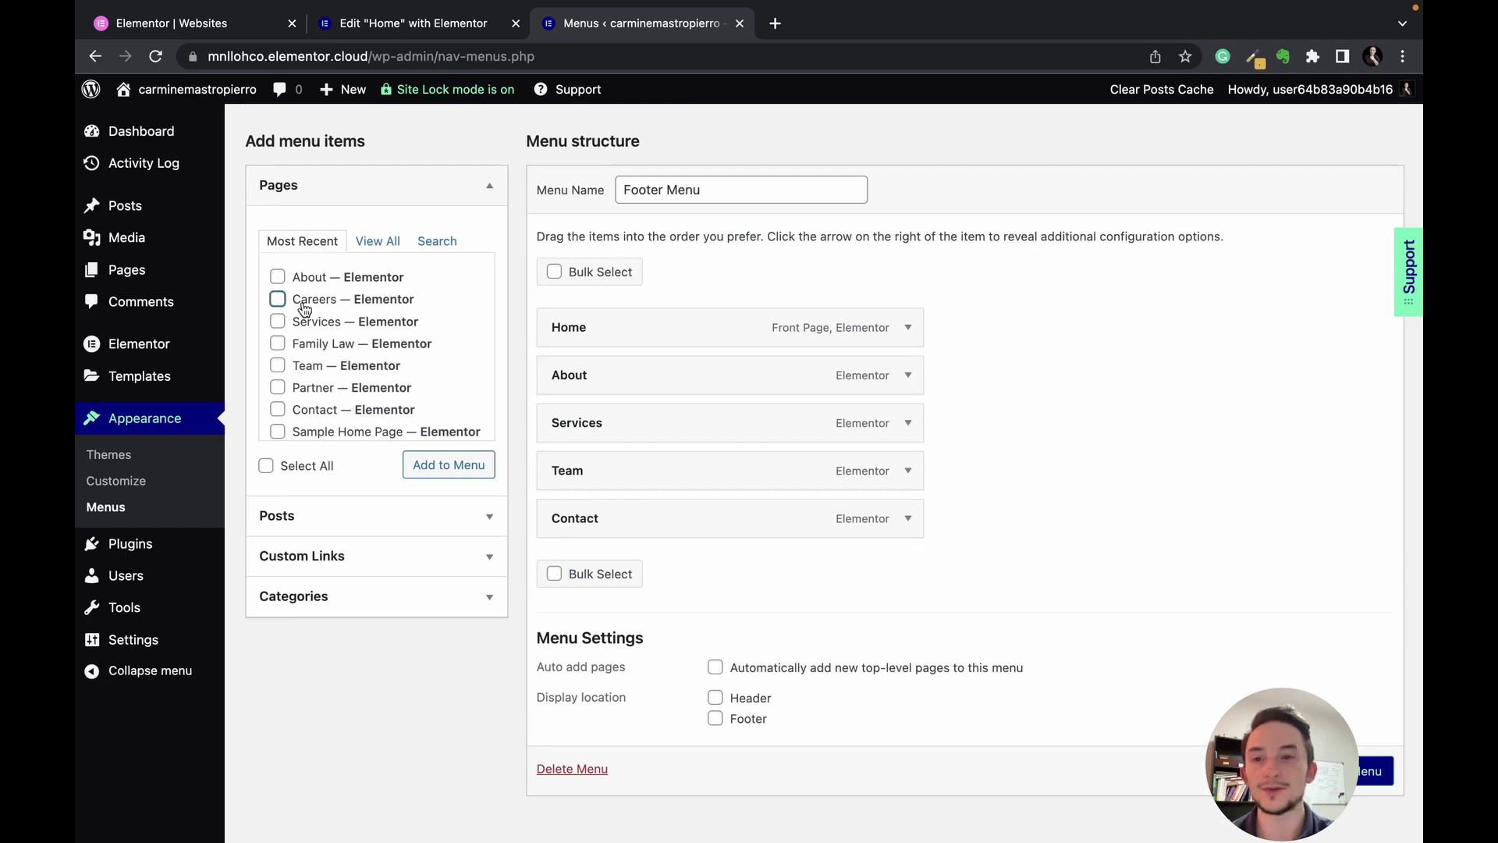
{"action": "left_click", "coordinate": [456, 470]}
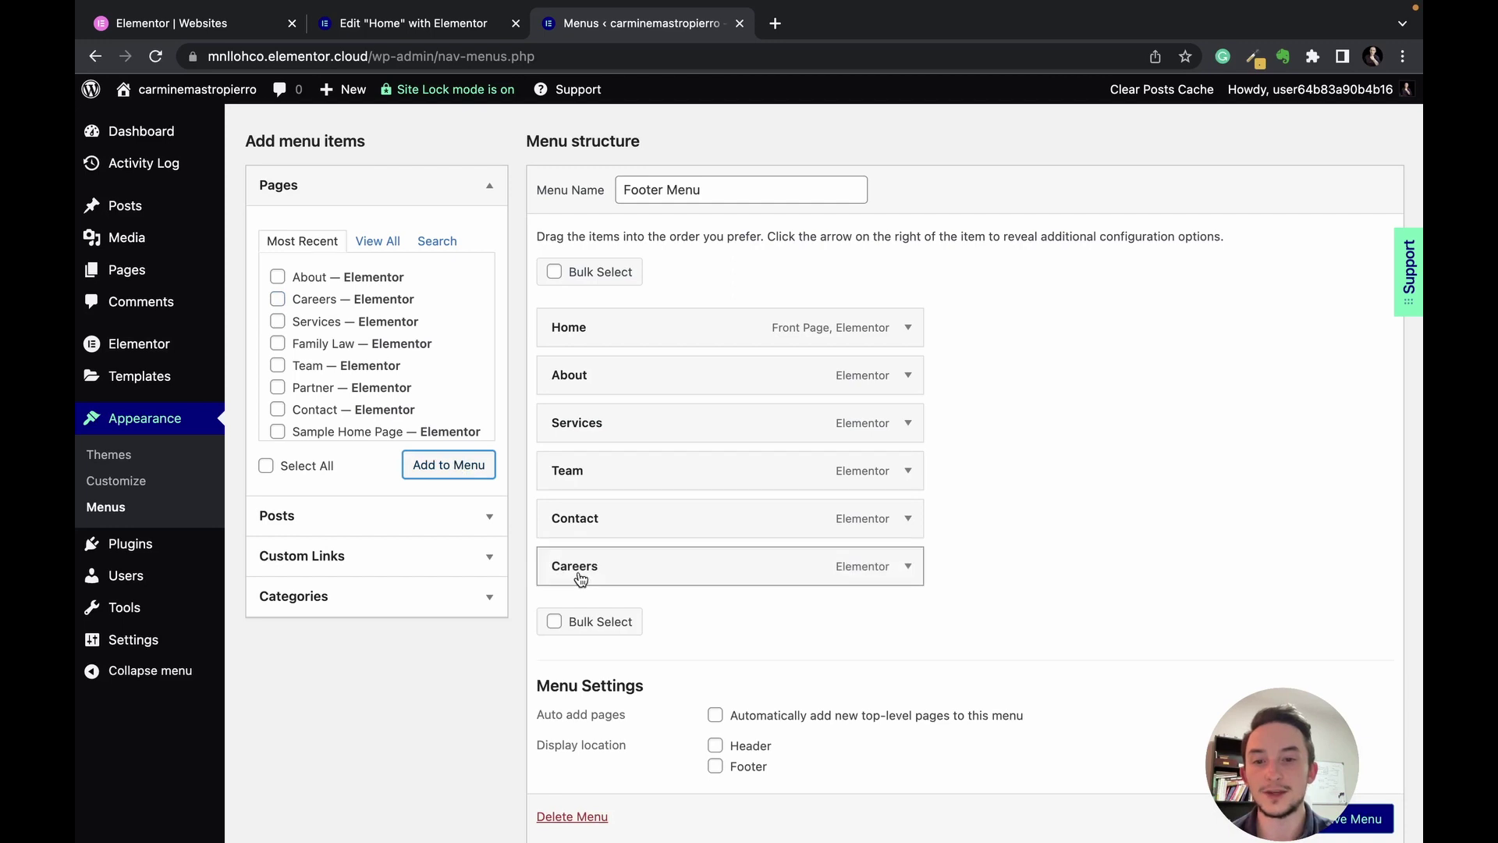
{"action": "left_click_drag", "start_coordinate": [581, 579], "coordinate": [572, 460]}
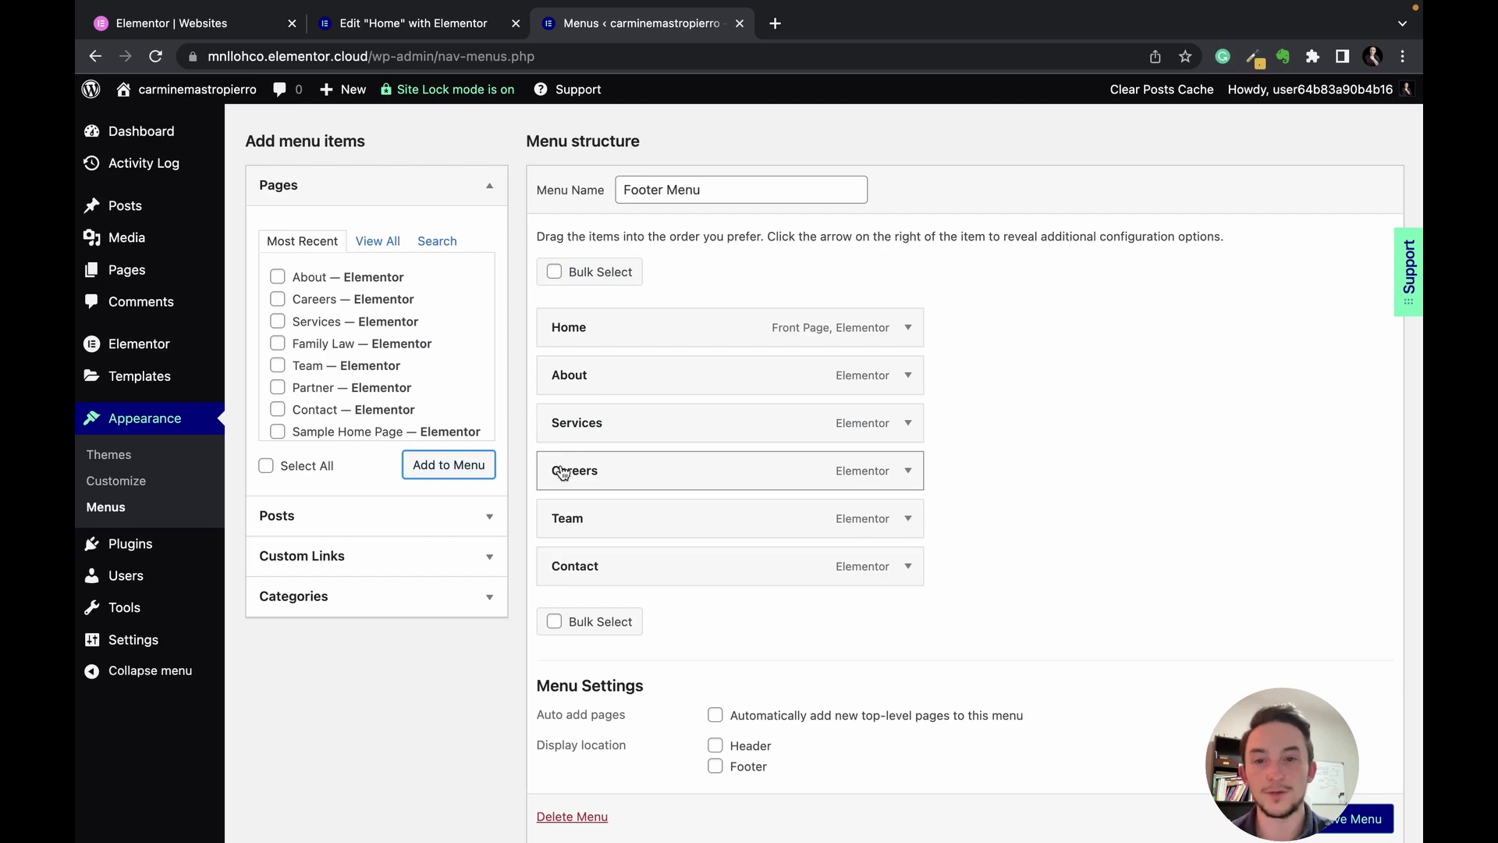
{"action": "left_click_drag", "start_coordinate": [562, 473], "coordinate": [599, 573]}
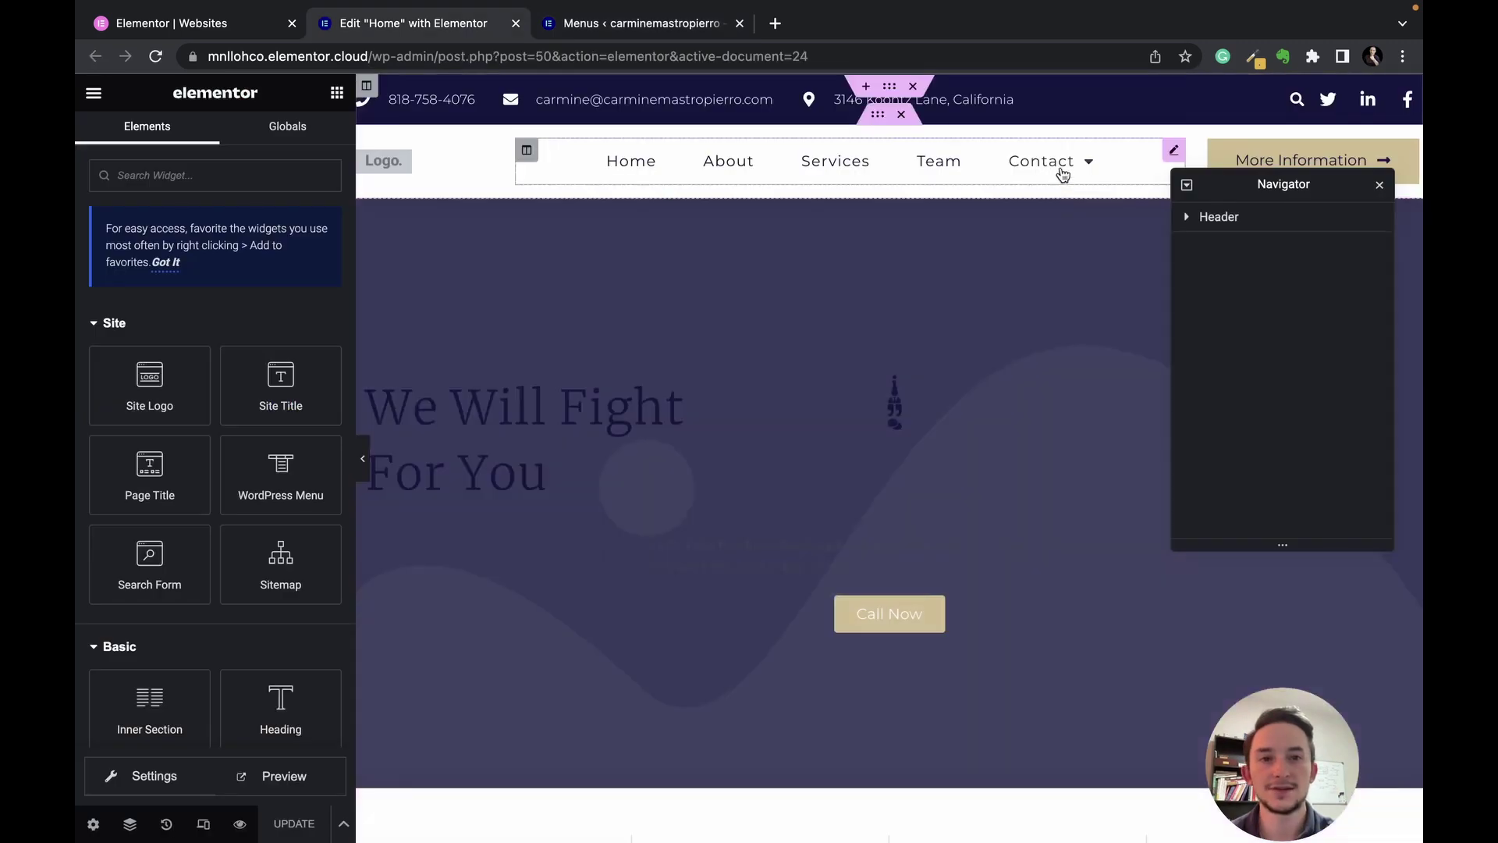
Confirm Careers appears under Contact, then select the header's Site Logo and view its settings.
{"action": "mouse_move", "coordinate": [1064, 167]}
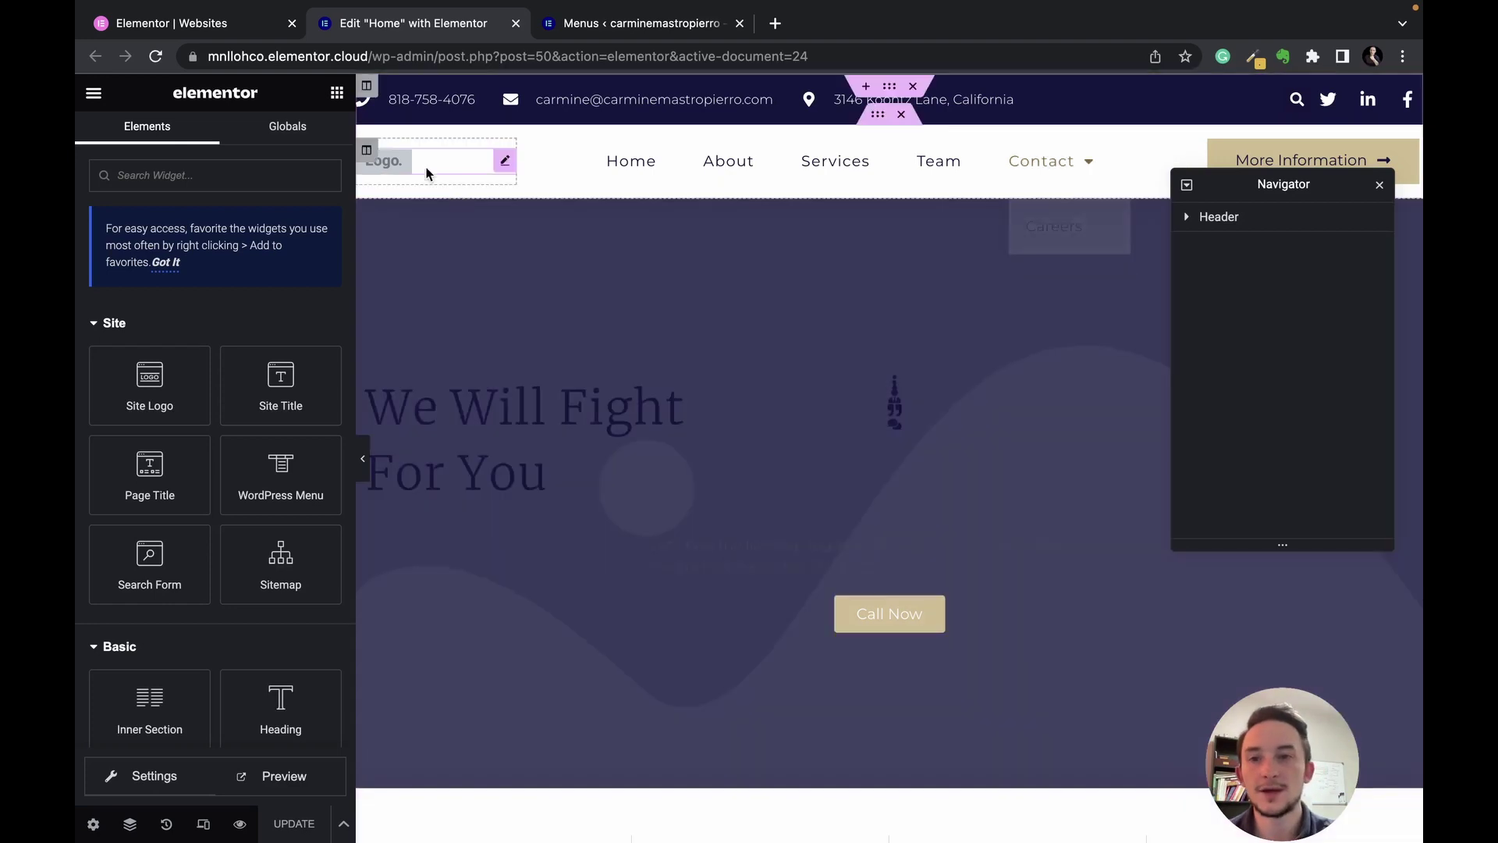
{"action": "left_click", "coordinate": [423, 162]}
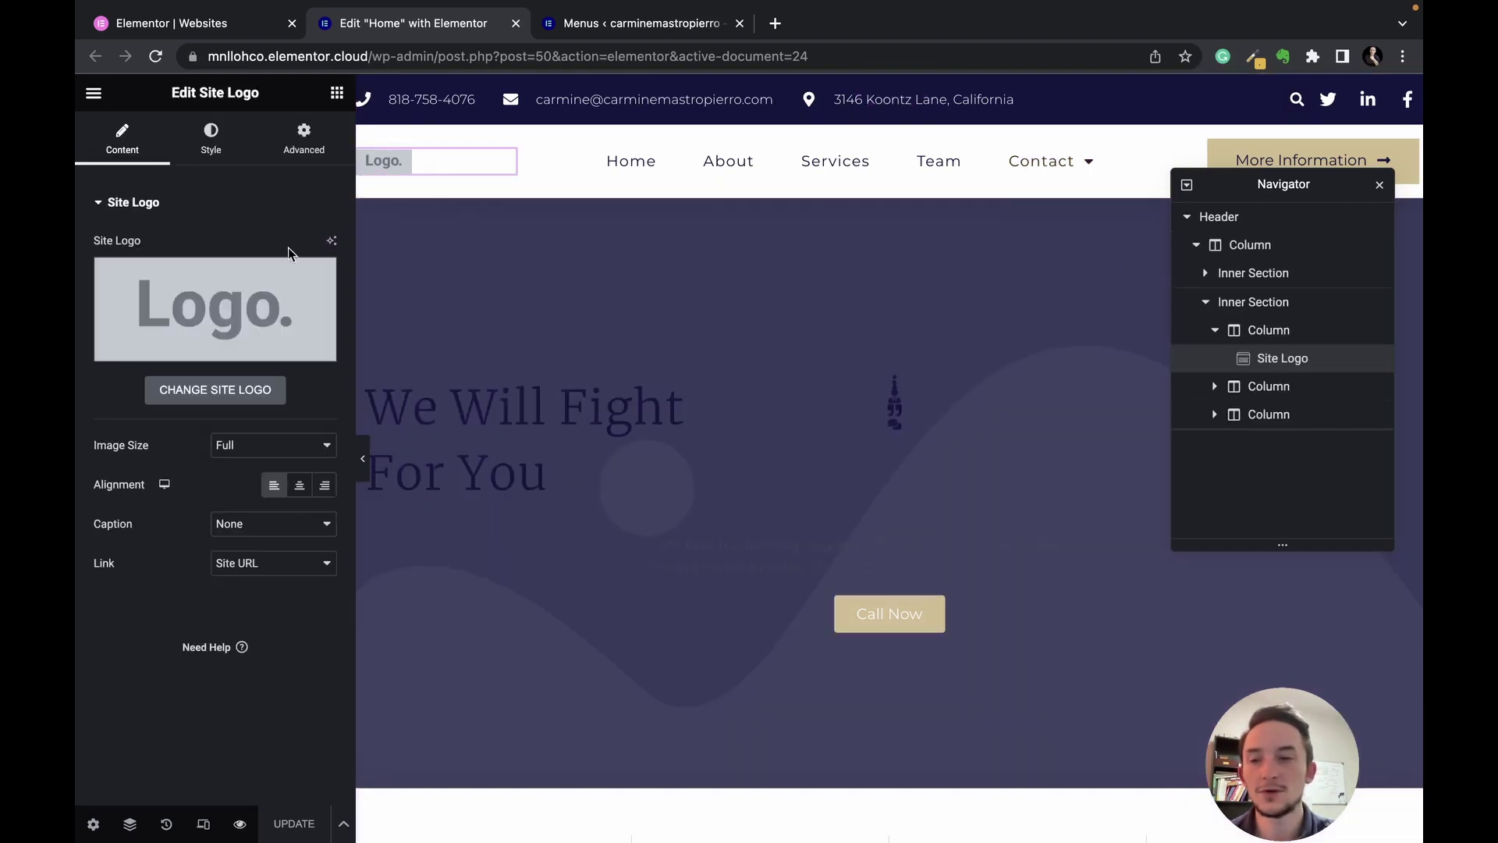
{"action": "left_click", "coordinate": [196, 398]}
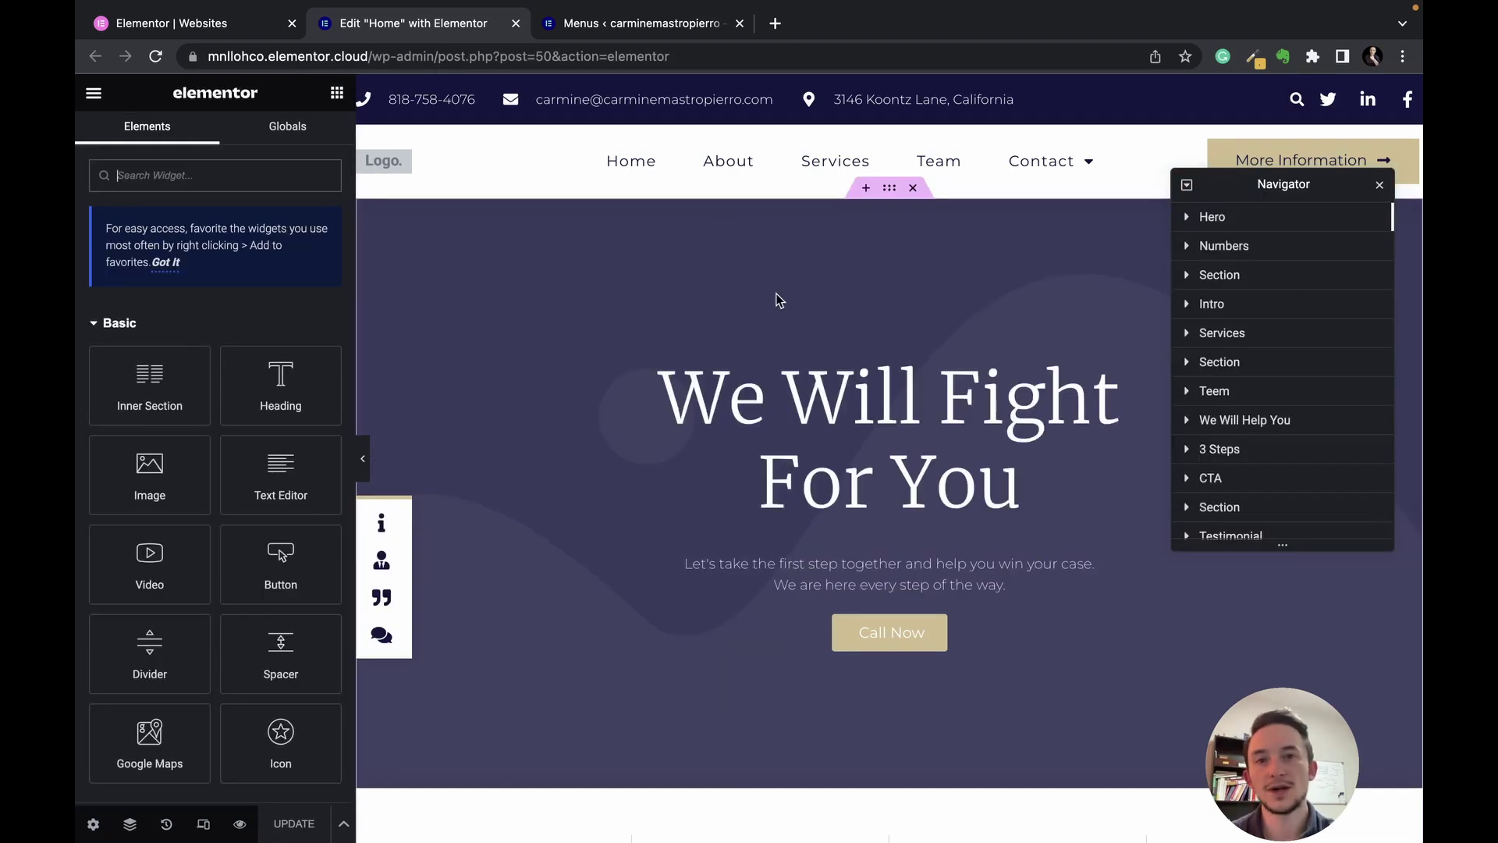
{"action": "scroll", "coordinate": [775, 301], "scroll_direction": "down", "scroll_amount": 15}
{"action": "scroll", "coordinate": [776, 301], "scroll_direction": "down", "scroll_amount": 20}
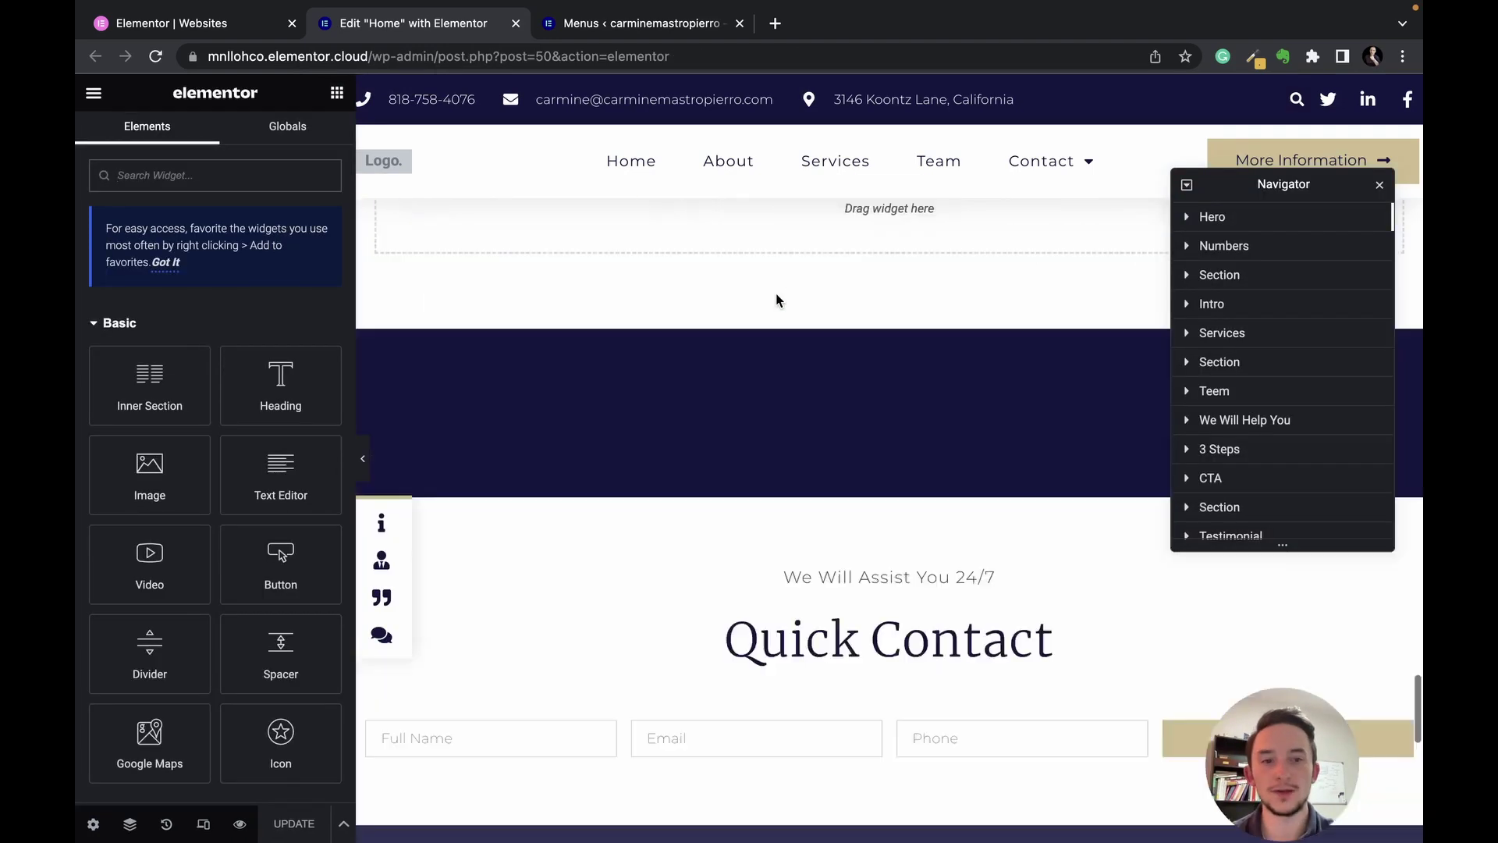
Open the footer template for editing and delete the section holding the placeholder image.
{"action": "scroll", "coordinate": [886, 343], "scroll_direction": "up", "scroll_amount": 5}
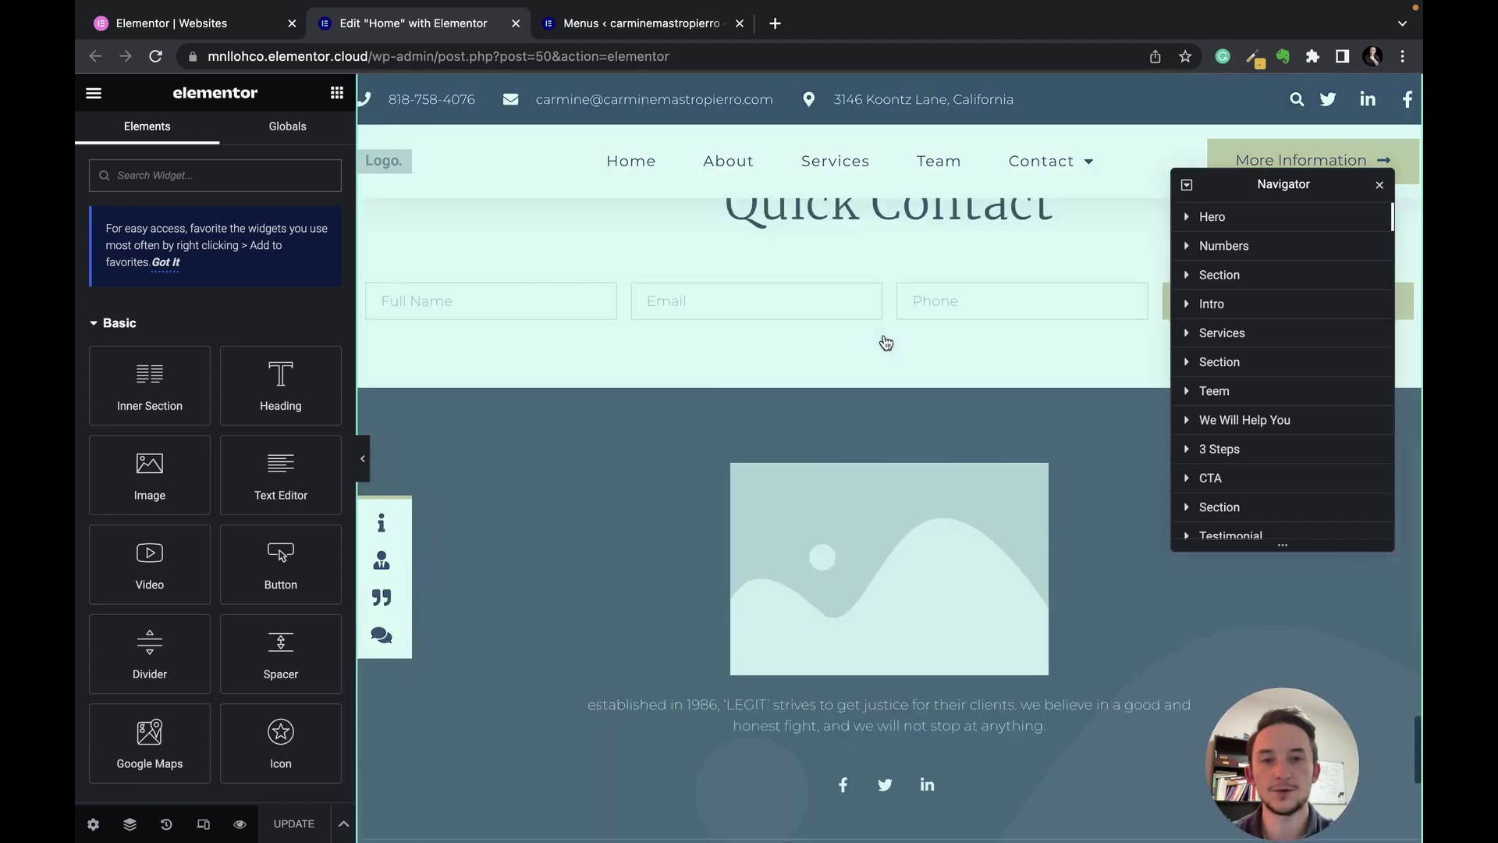
{"action": "double_click", "coordinate": [852, 457]}
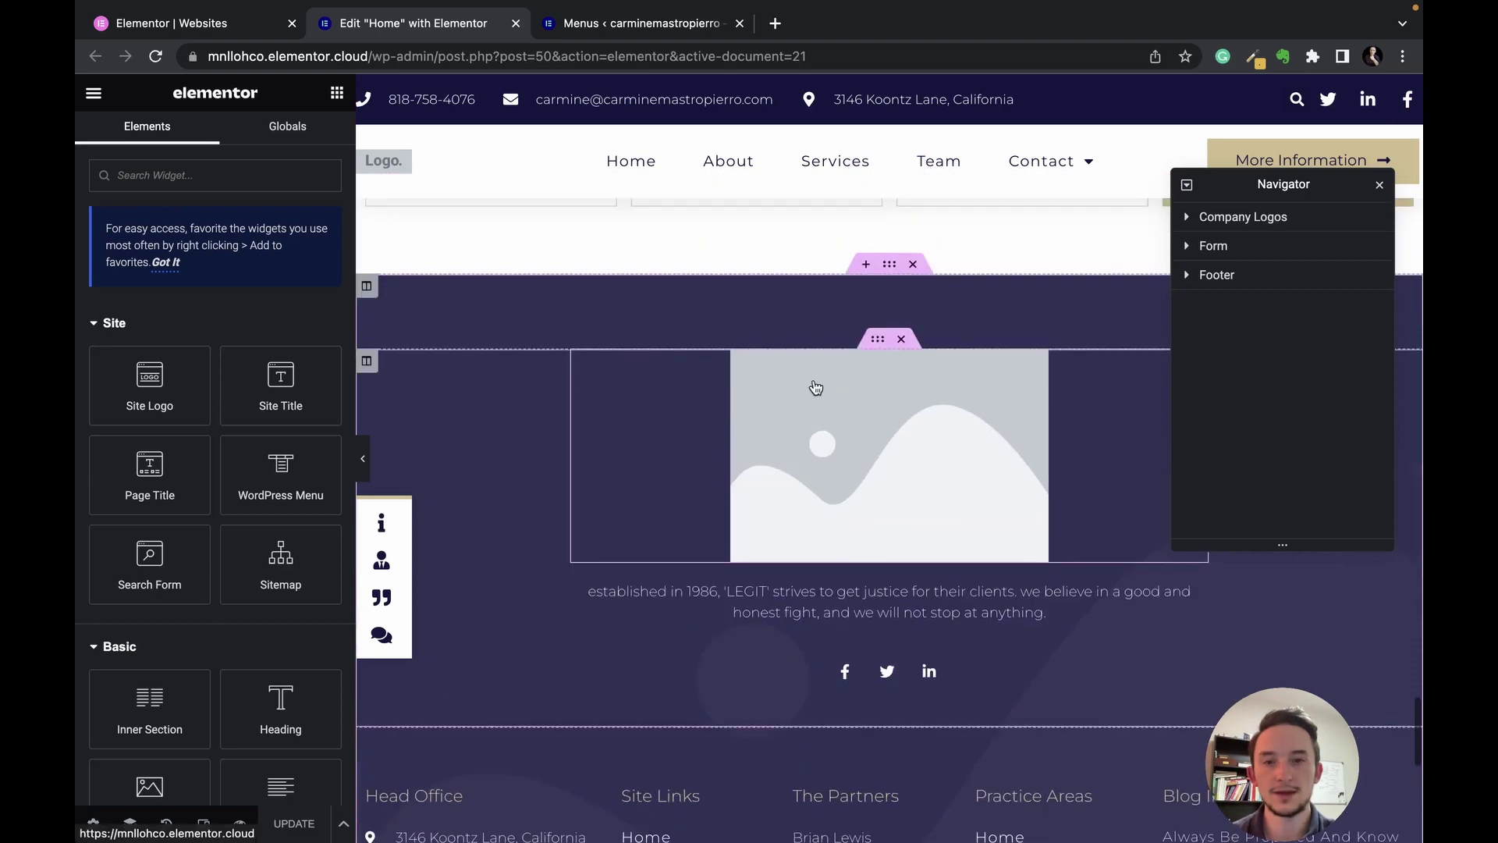
{"action": "right_click", "coordinate": [815, 383]}
{"action": "left_click", "coordinate": [804, 339]}
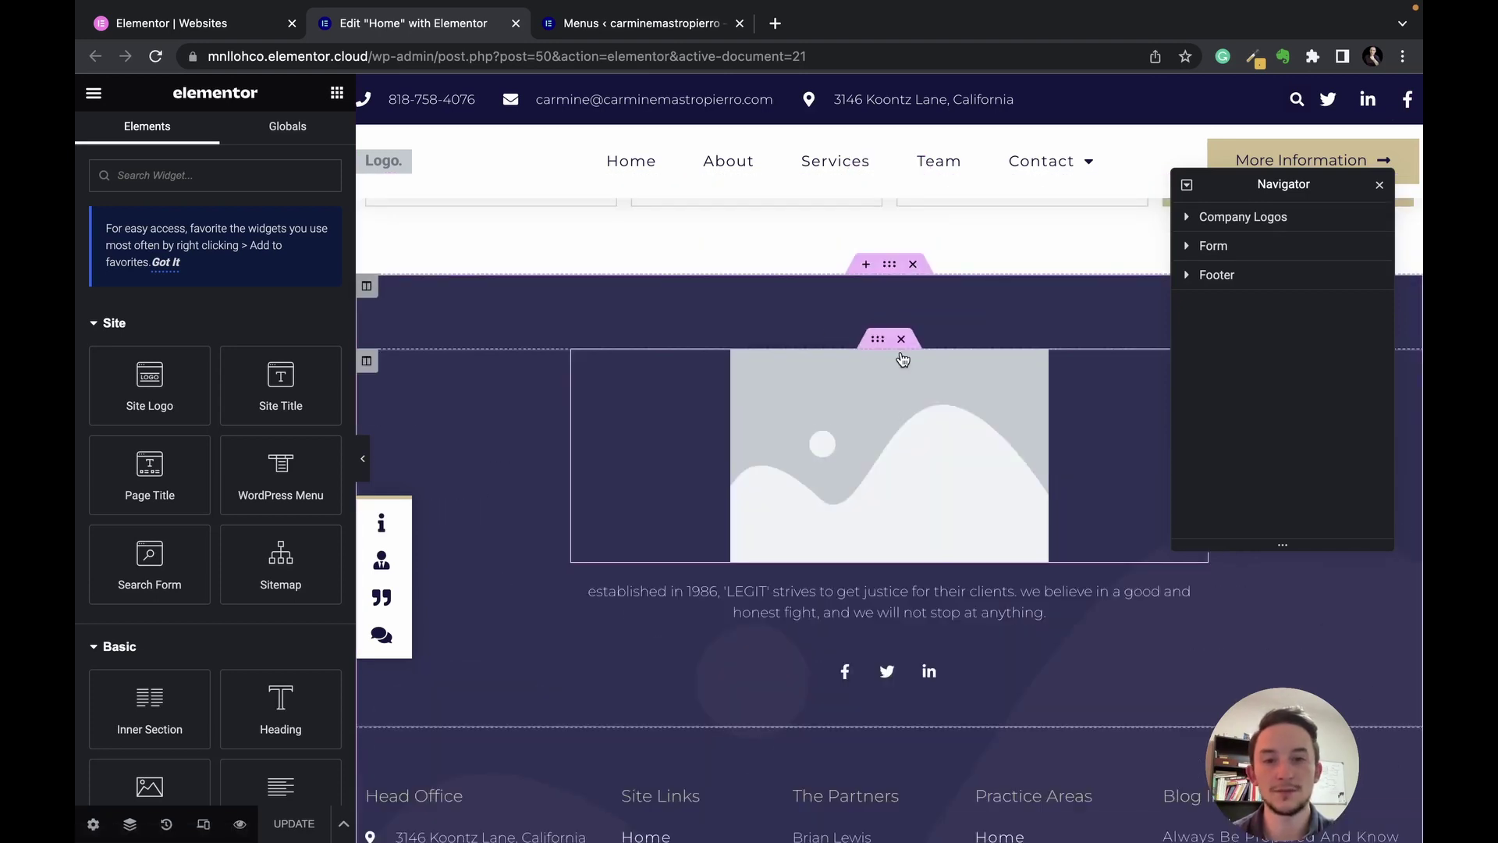
{"action": "left_click", "coordinate": [902, 342]}
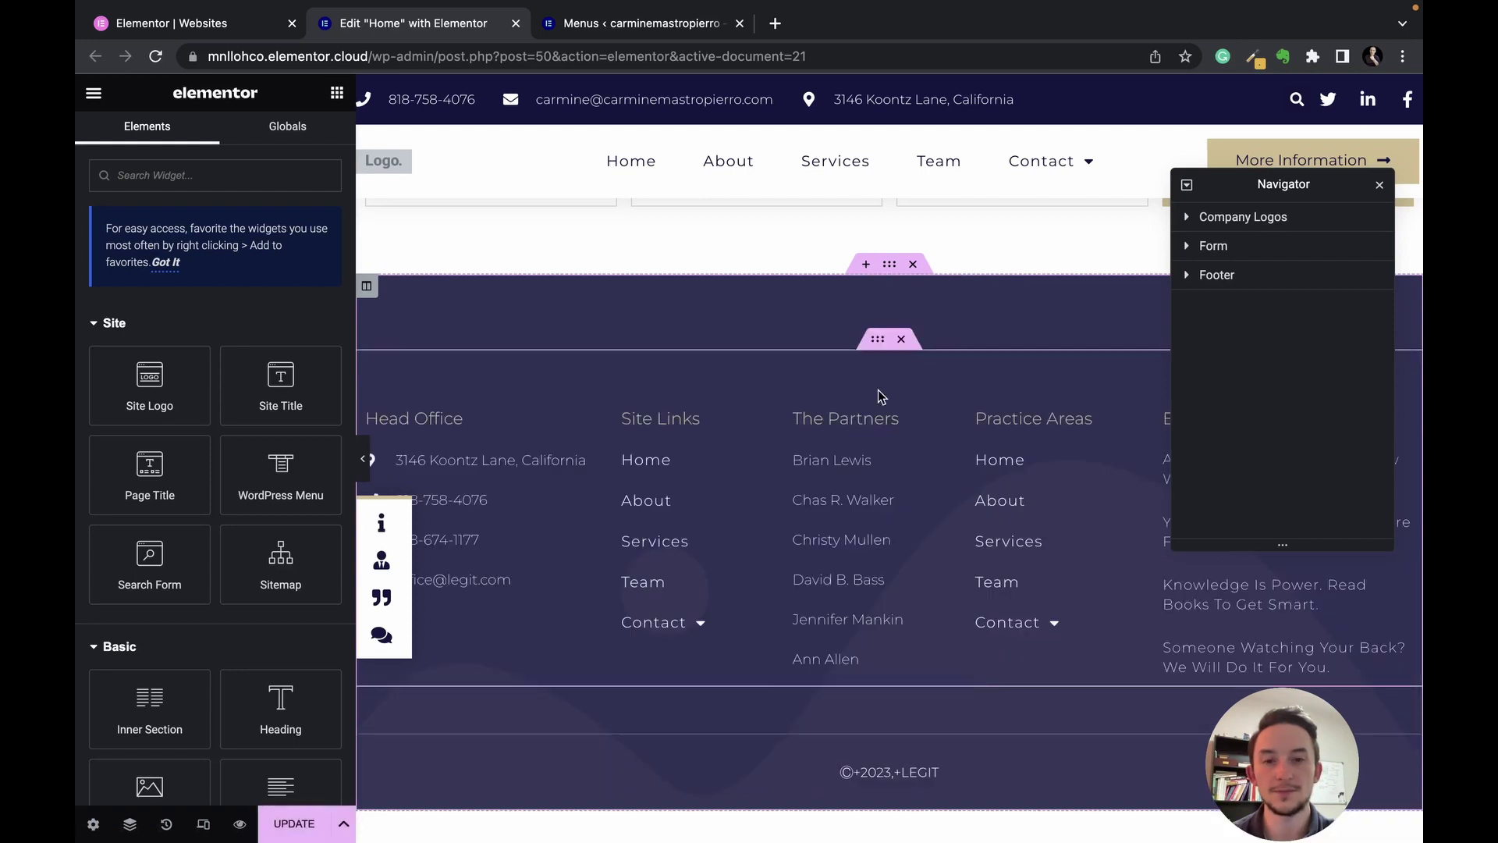
Set the footer link-column inner section's bottom padding to 25 px, leaving 50 px on top.
{"action": "left_click", "coordinate": [878, 341]}
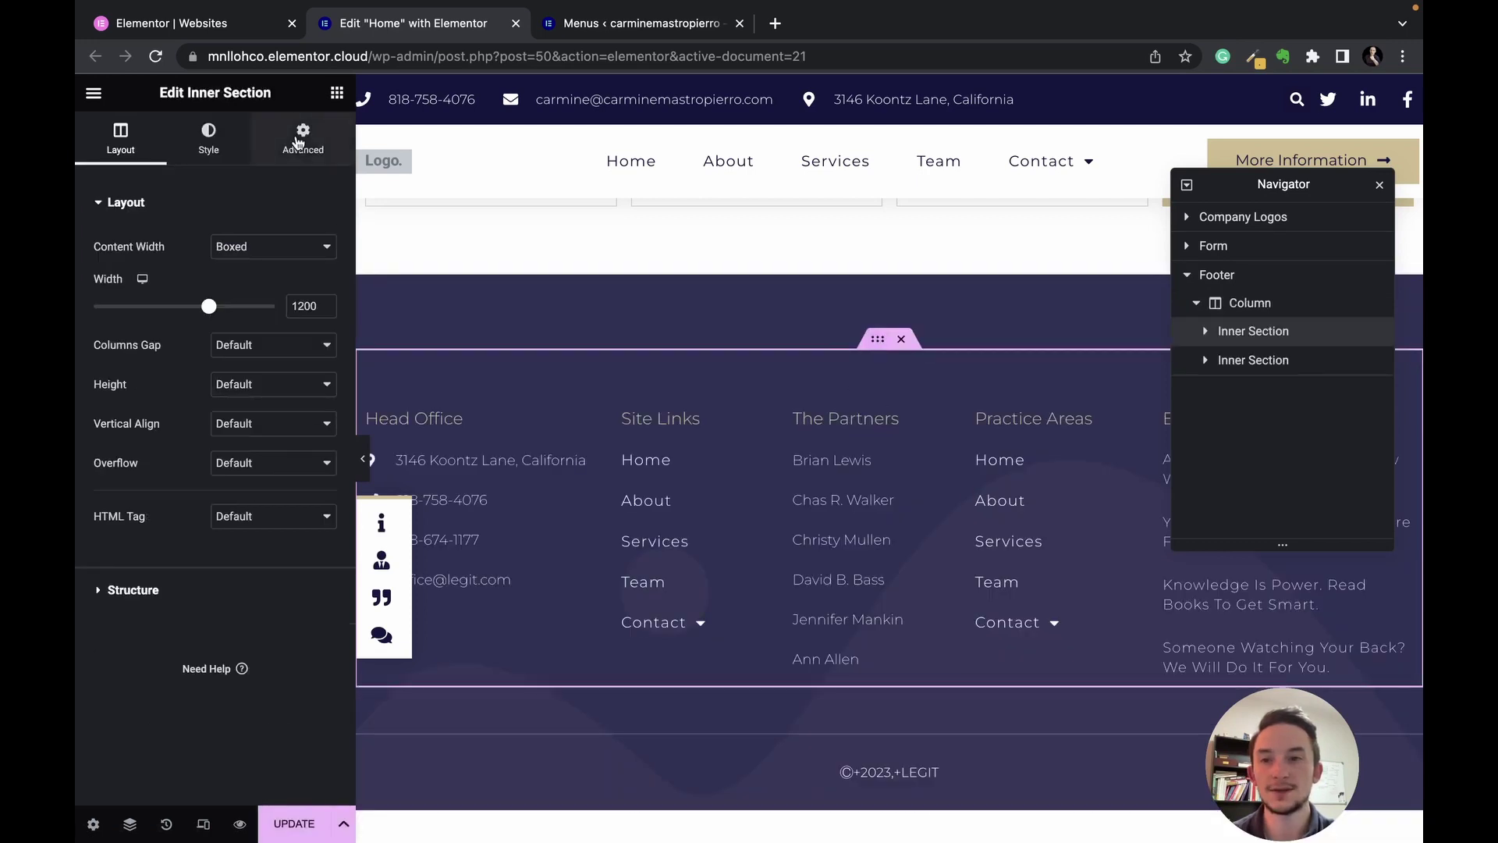
{"action": "left_click", "coordinate": [301, 139]}
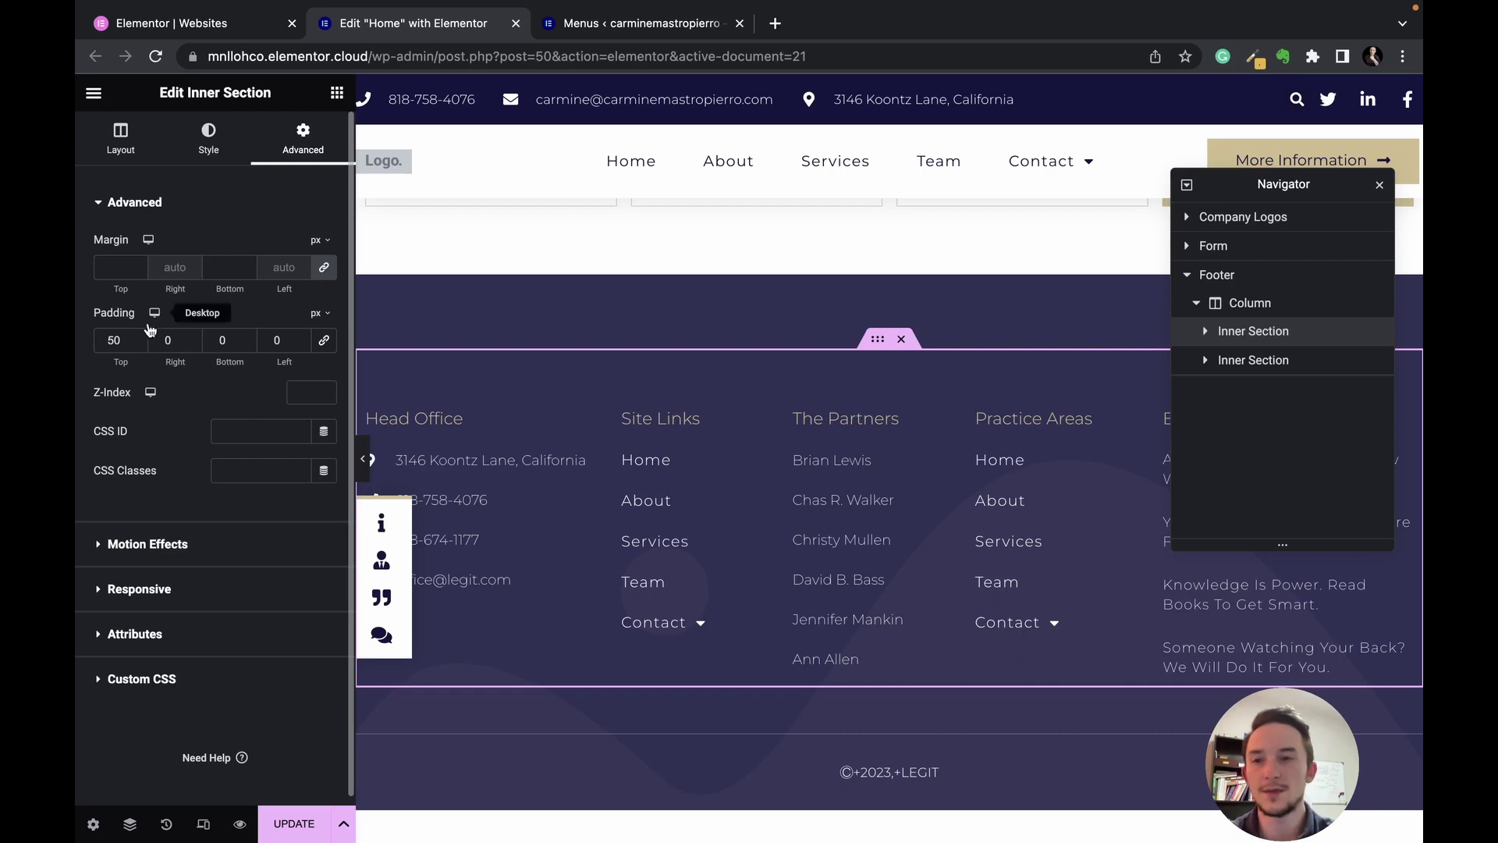
{"action": "left_click", "coordinate": [246, 345]}
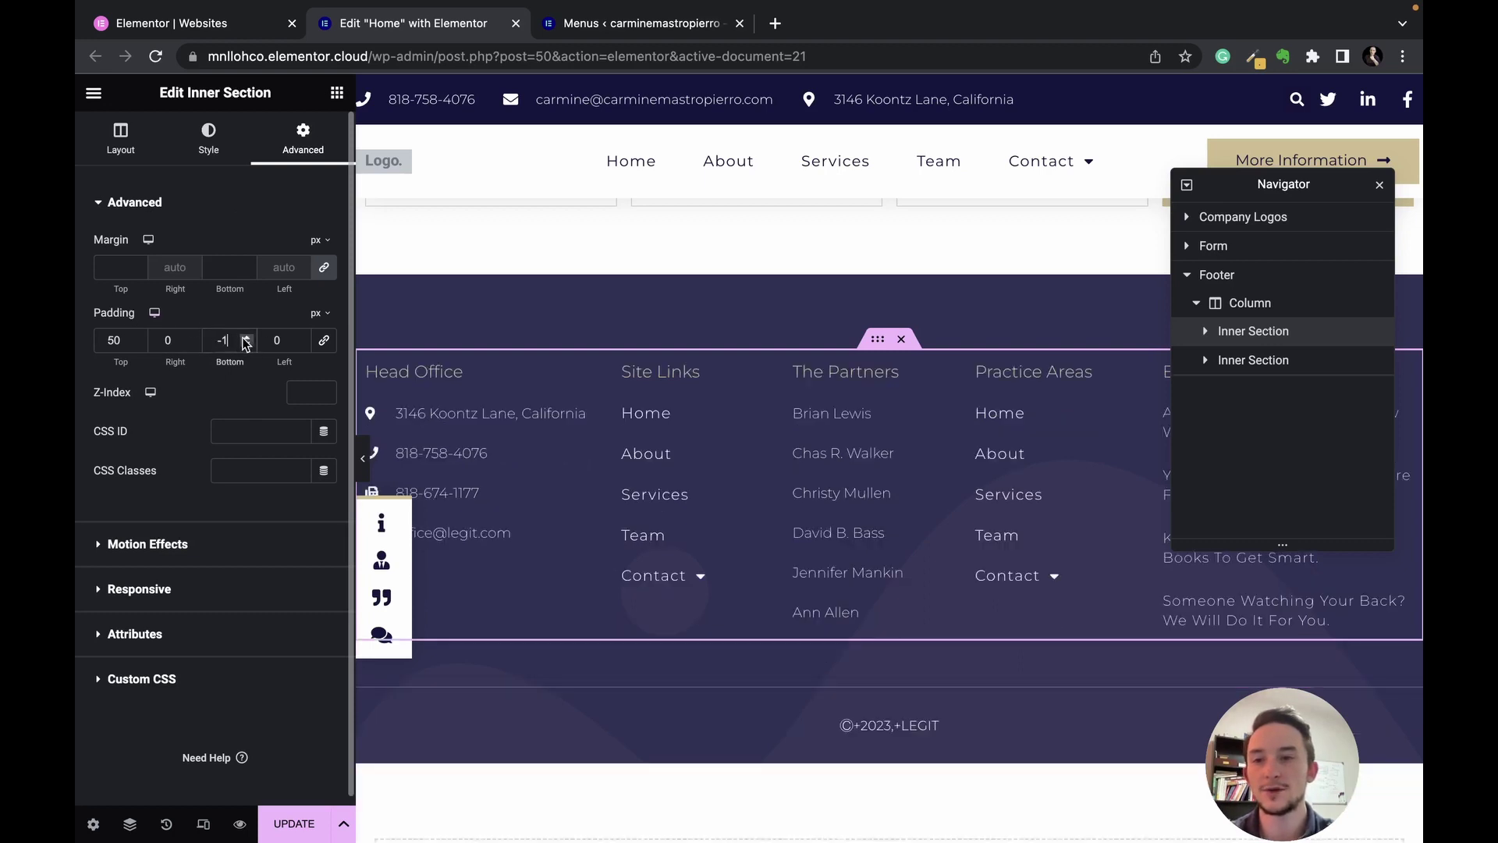
{"action": "double_click", "coordinate": [236, 337]}
{"action": "type", "text": "25"}
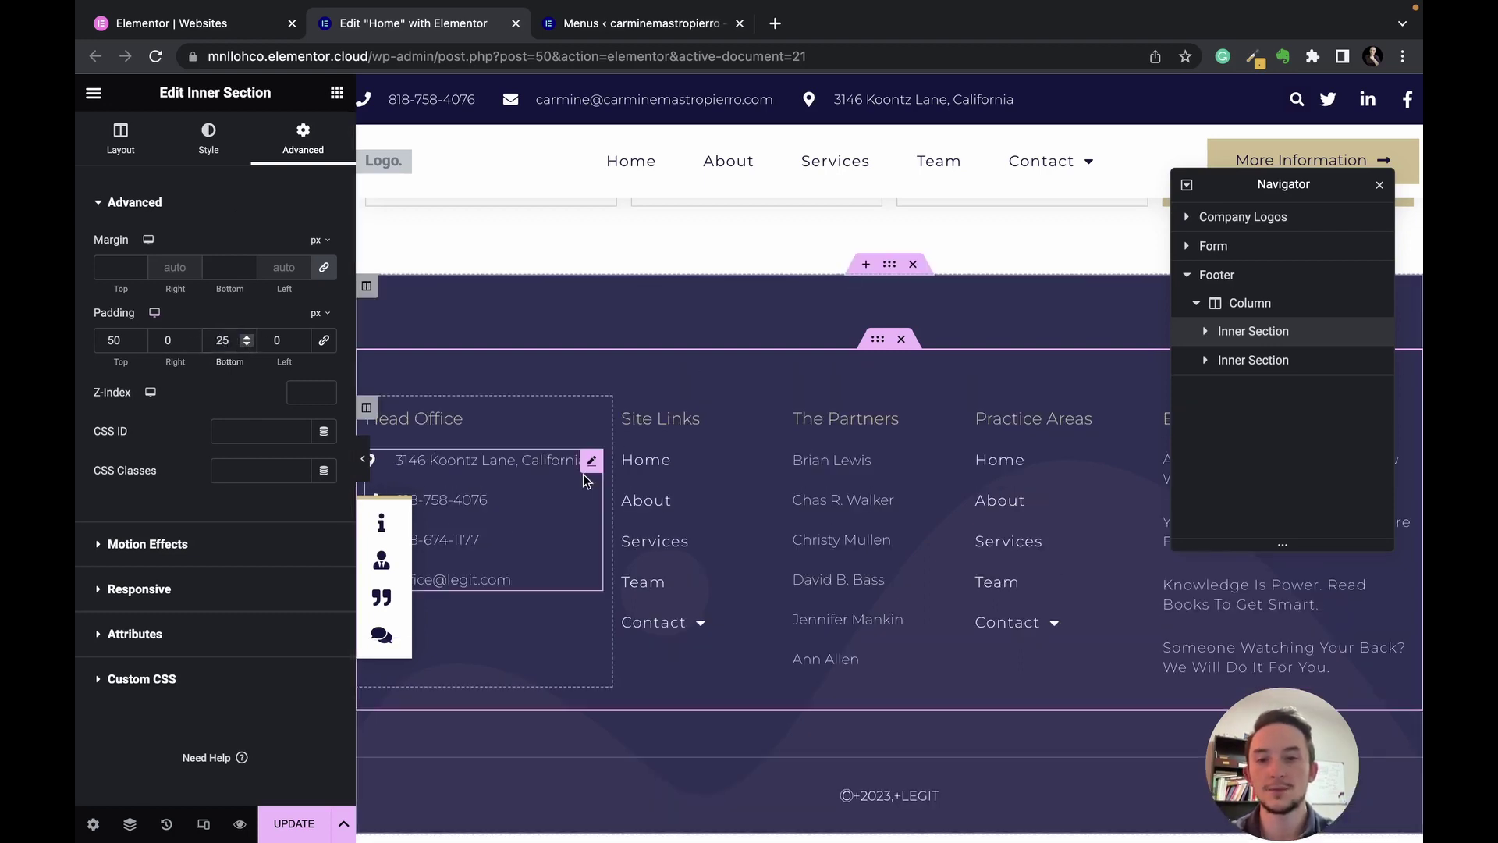
Inspect the address and phone items of the footer's Head Office contact list.
{"action": "left_click", "coordinate": [518, 473]}
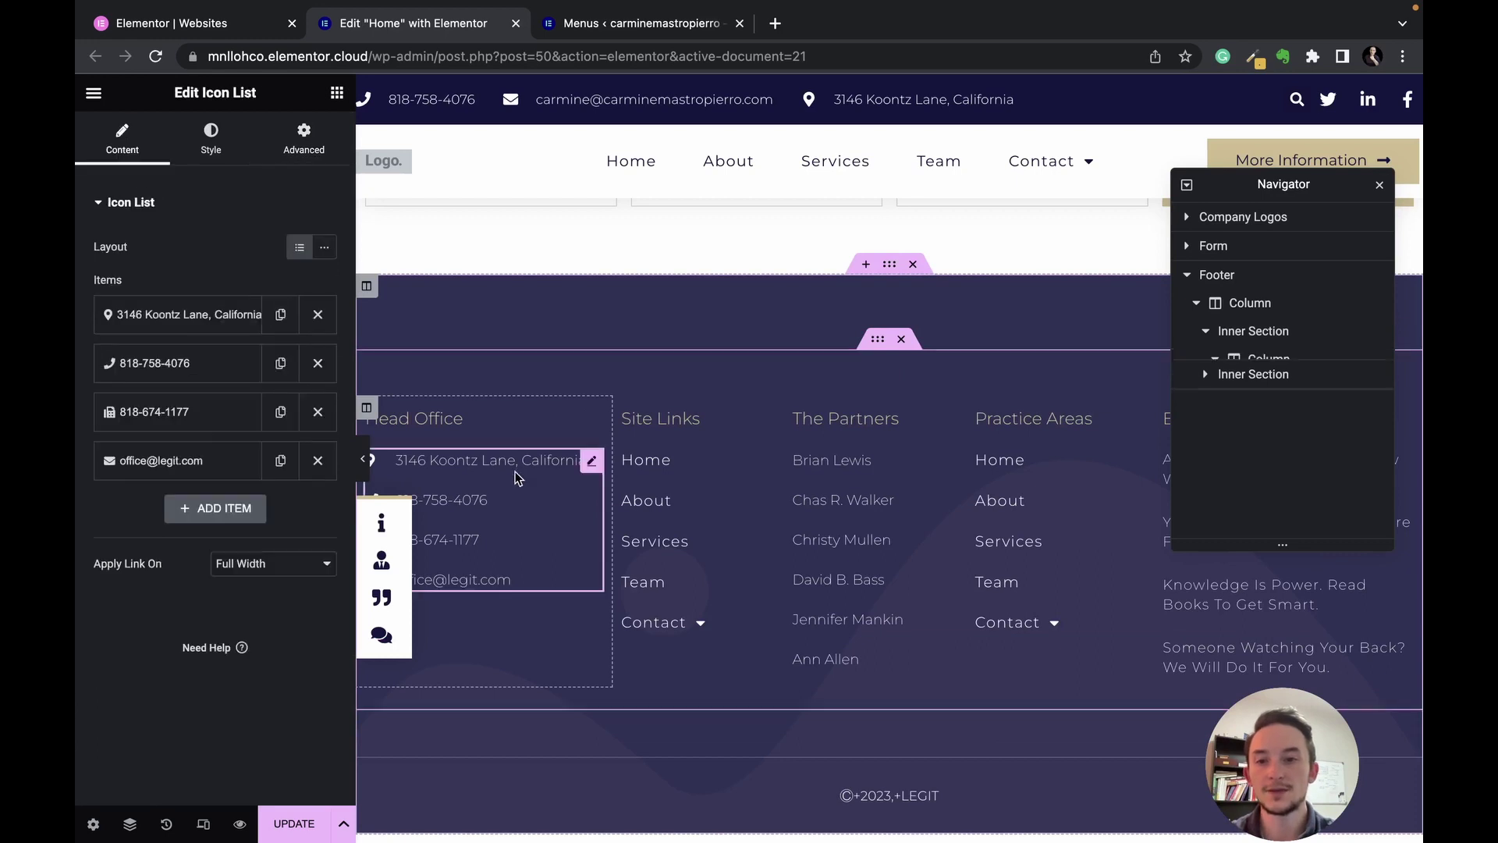
{"action": "left_click", "coordinate": [249, 326]}
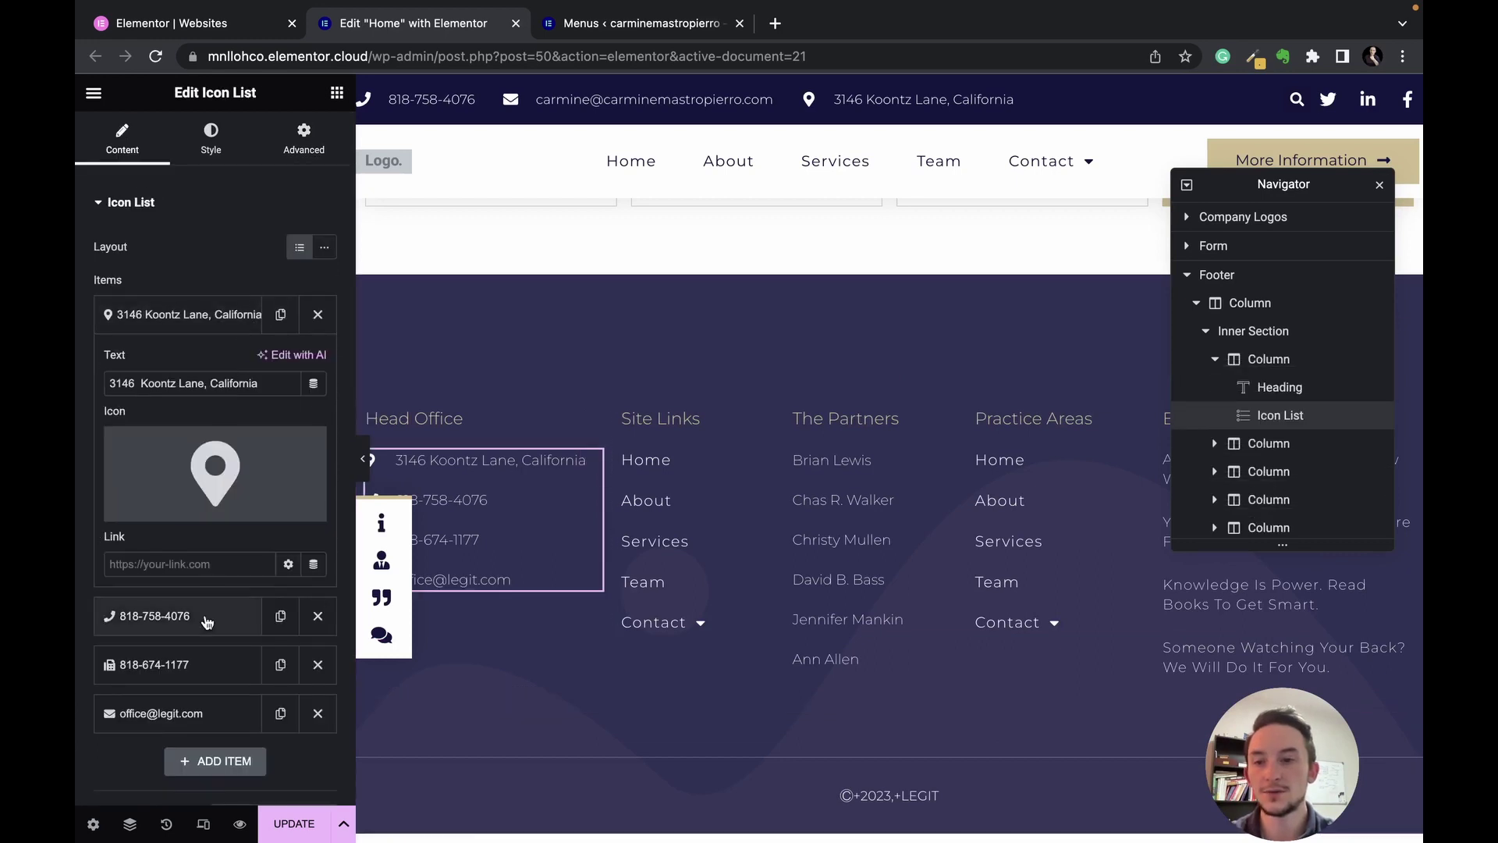
{"action": "left_click", "coordinate": [204, 621]}
{"action": "left_click", "coordinate": [250, 327]}
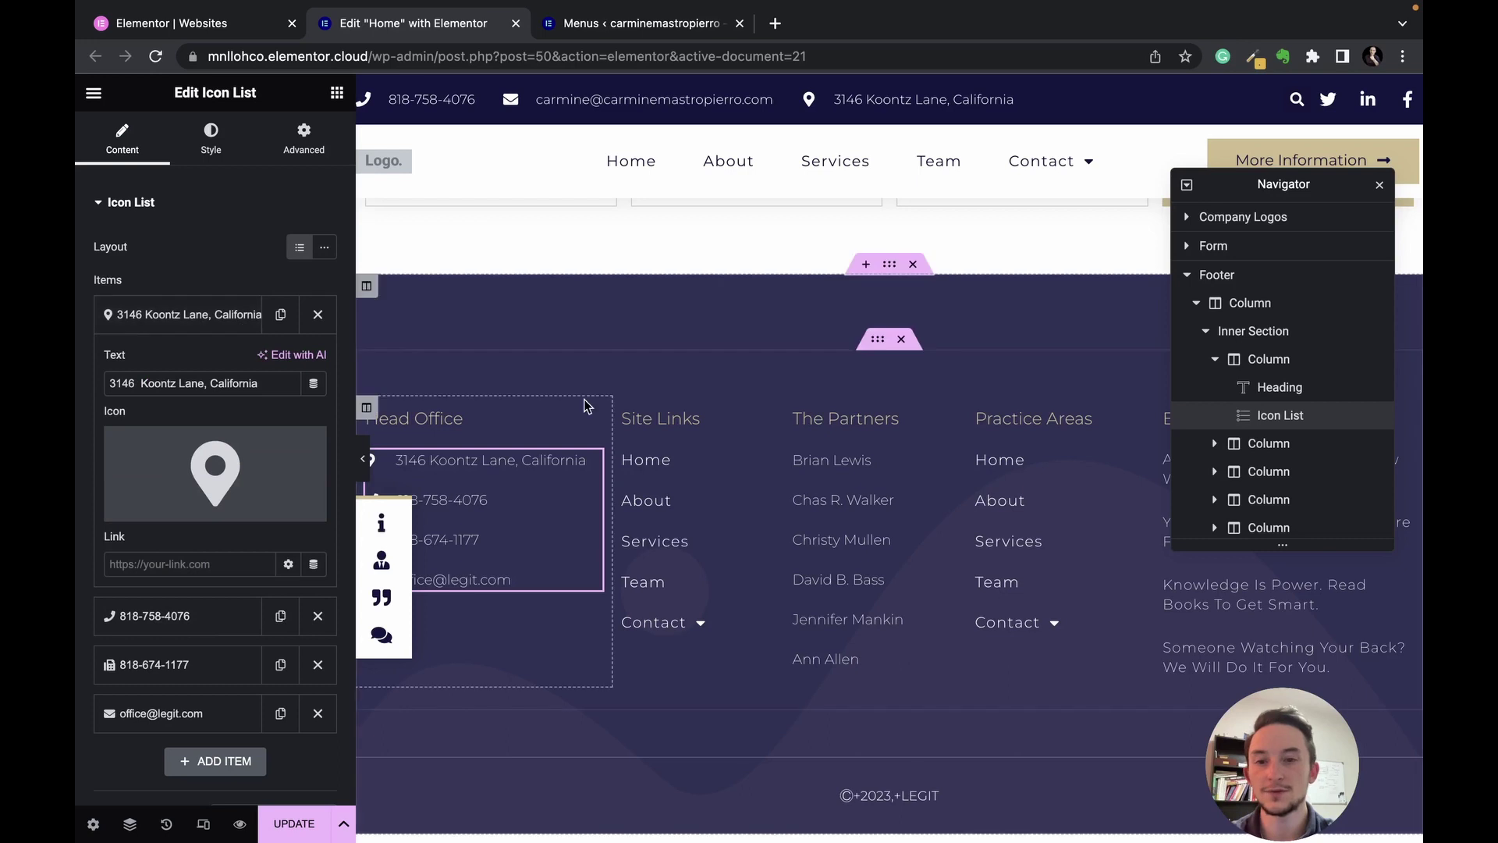
Set the footer's Site Links menu widget to show the Main Menu.
{"action": "left_click", "coordinate": [717, 468]}
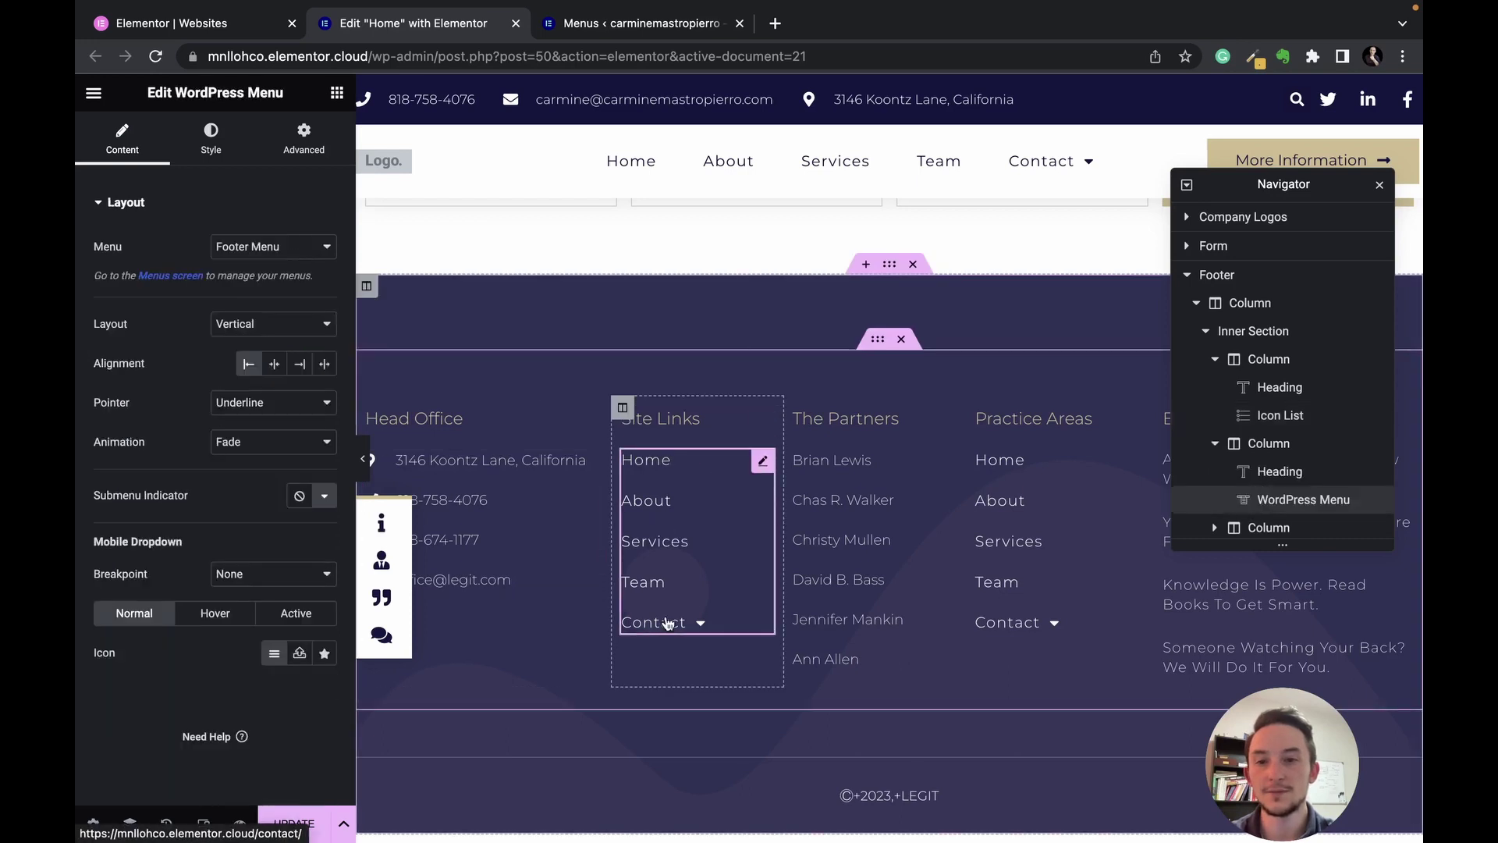
{"action": "left_click", "coordinate": [320, 248]}
{"action": "left_click", "coordinate": [303, 267]}
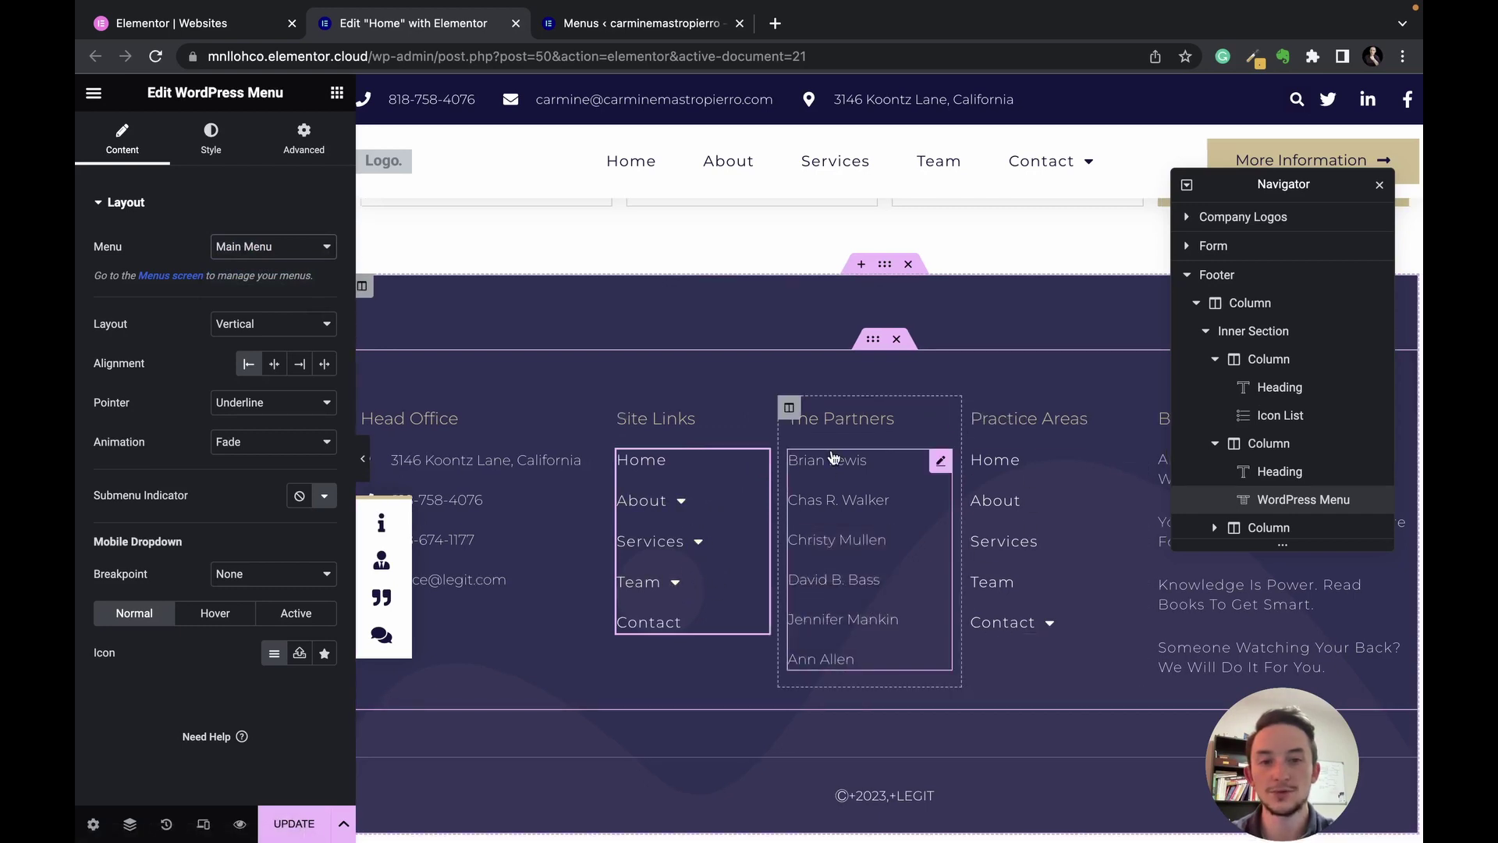
{"action": "left_click_drag", "start_coordinate": [1266, 190], "coordinate": [897, 195]}
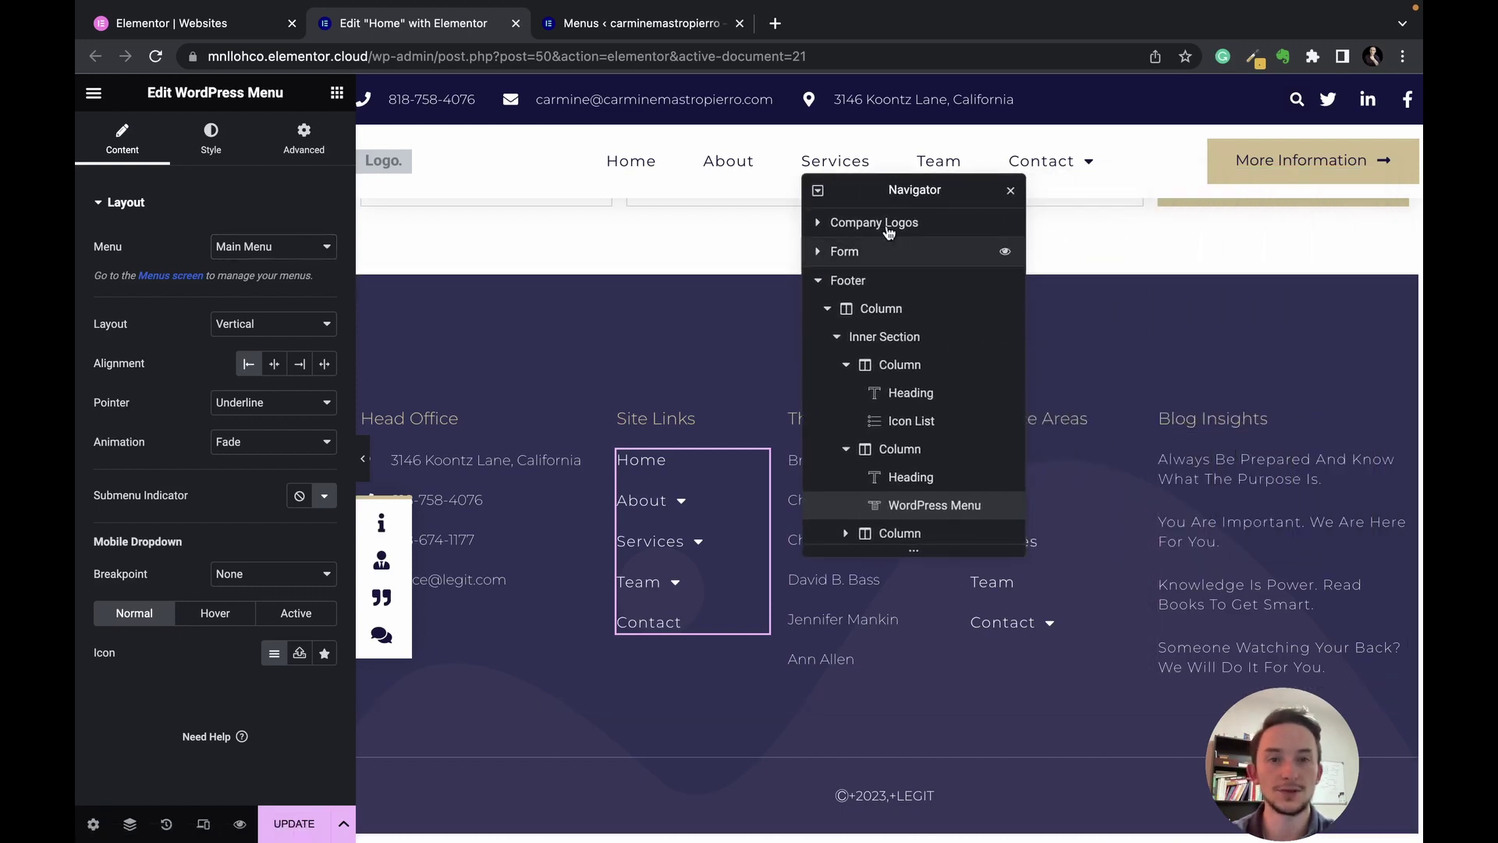
{"action": "left_click_drag", "start_coordinate": [858, 188], "coordinate": [1192, 190]}
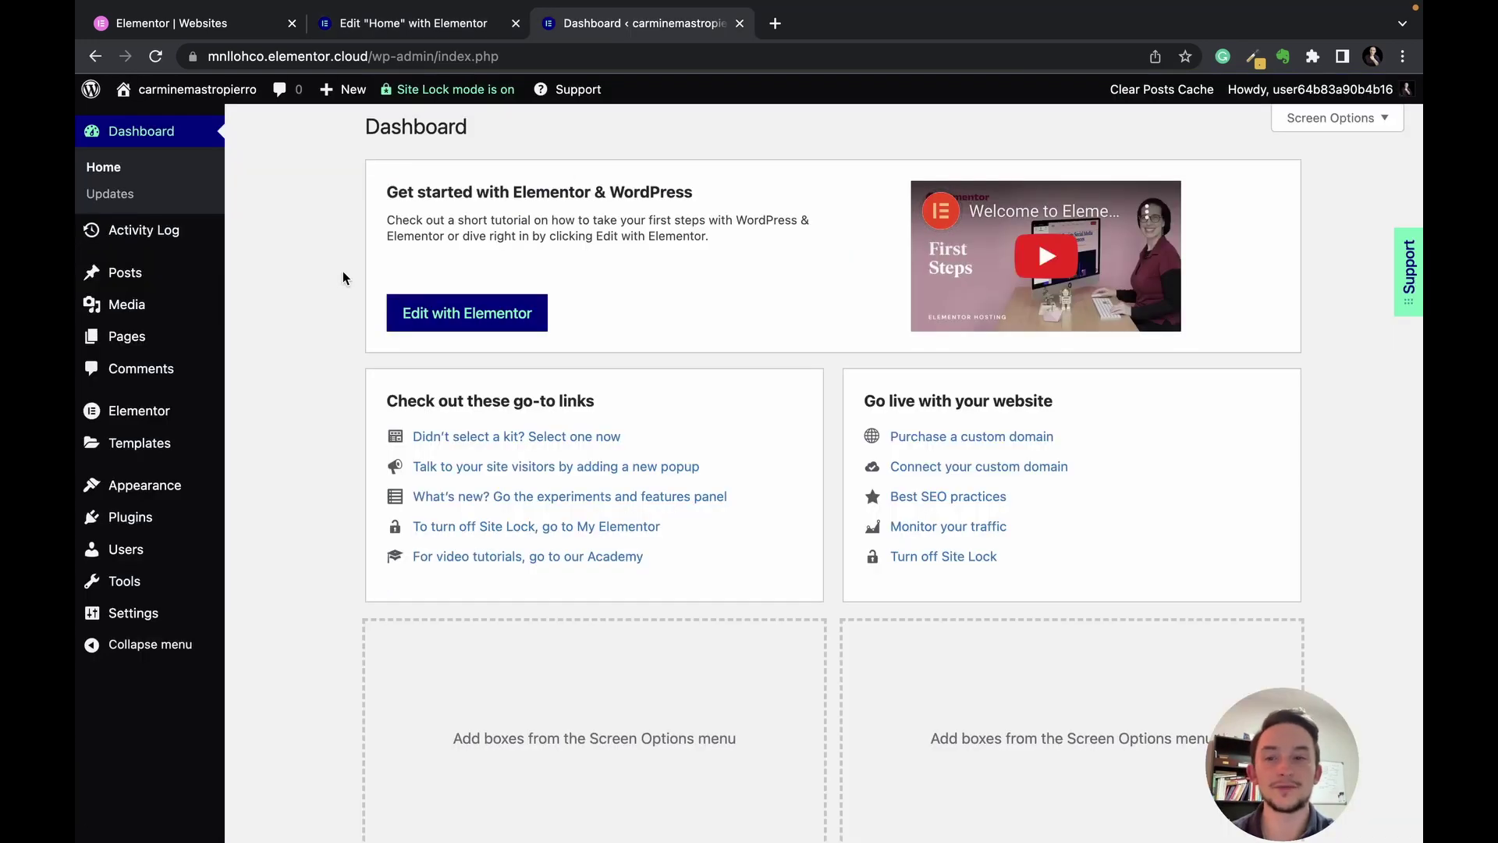
Open the Header template's display conditions in Theme Builder.
{"action": "mouse_move", "coordinate": [199, 446]}
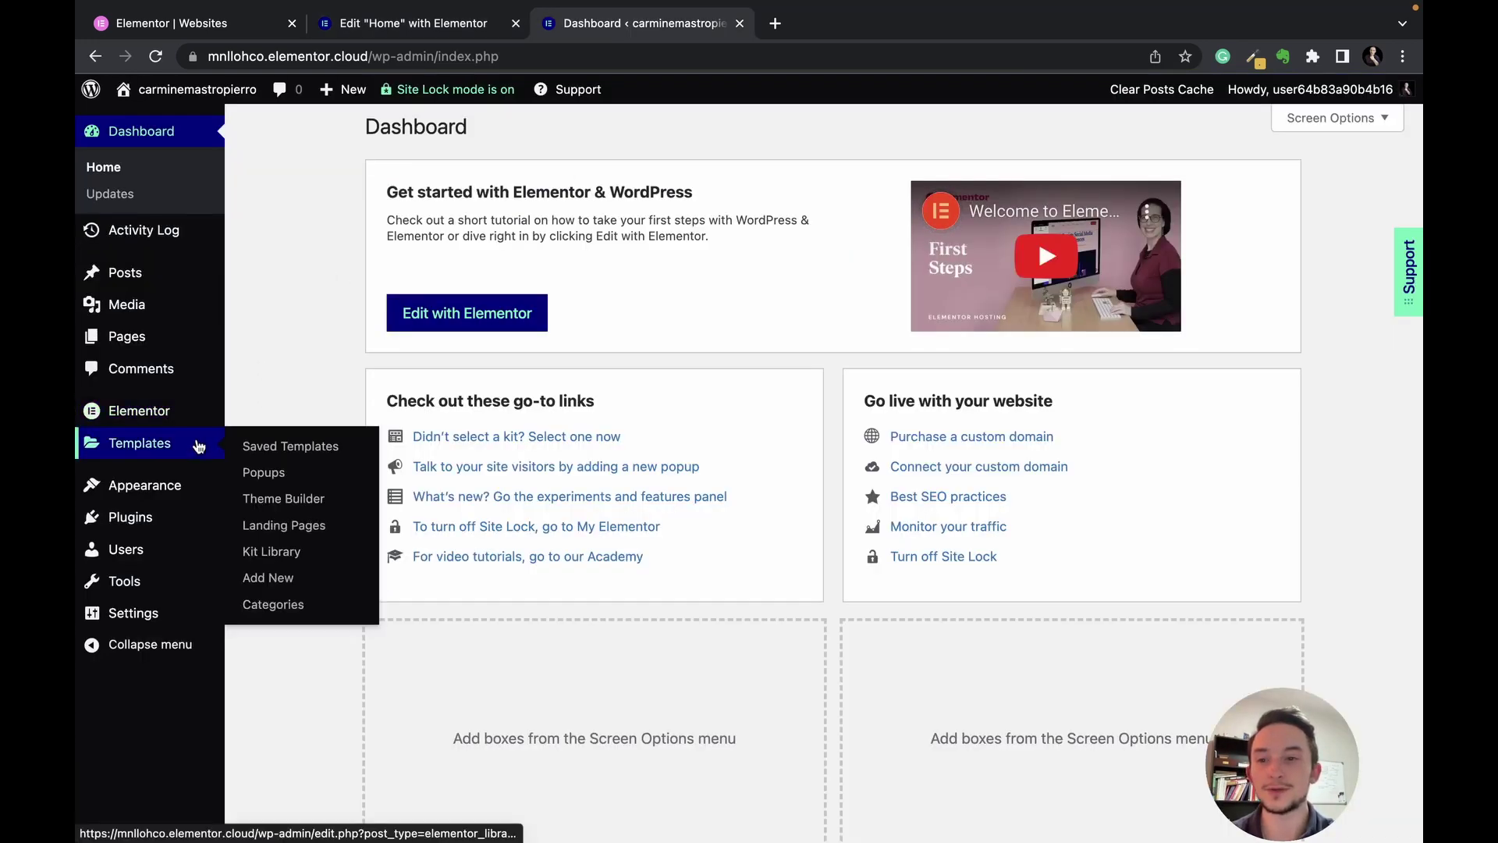
{"action": "left_click", "coordinate": [336, 501]}
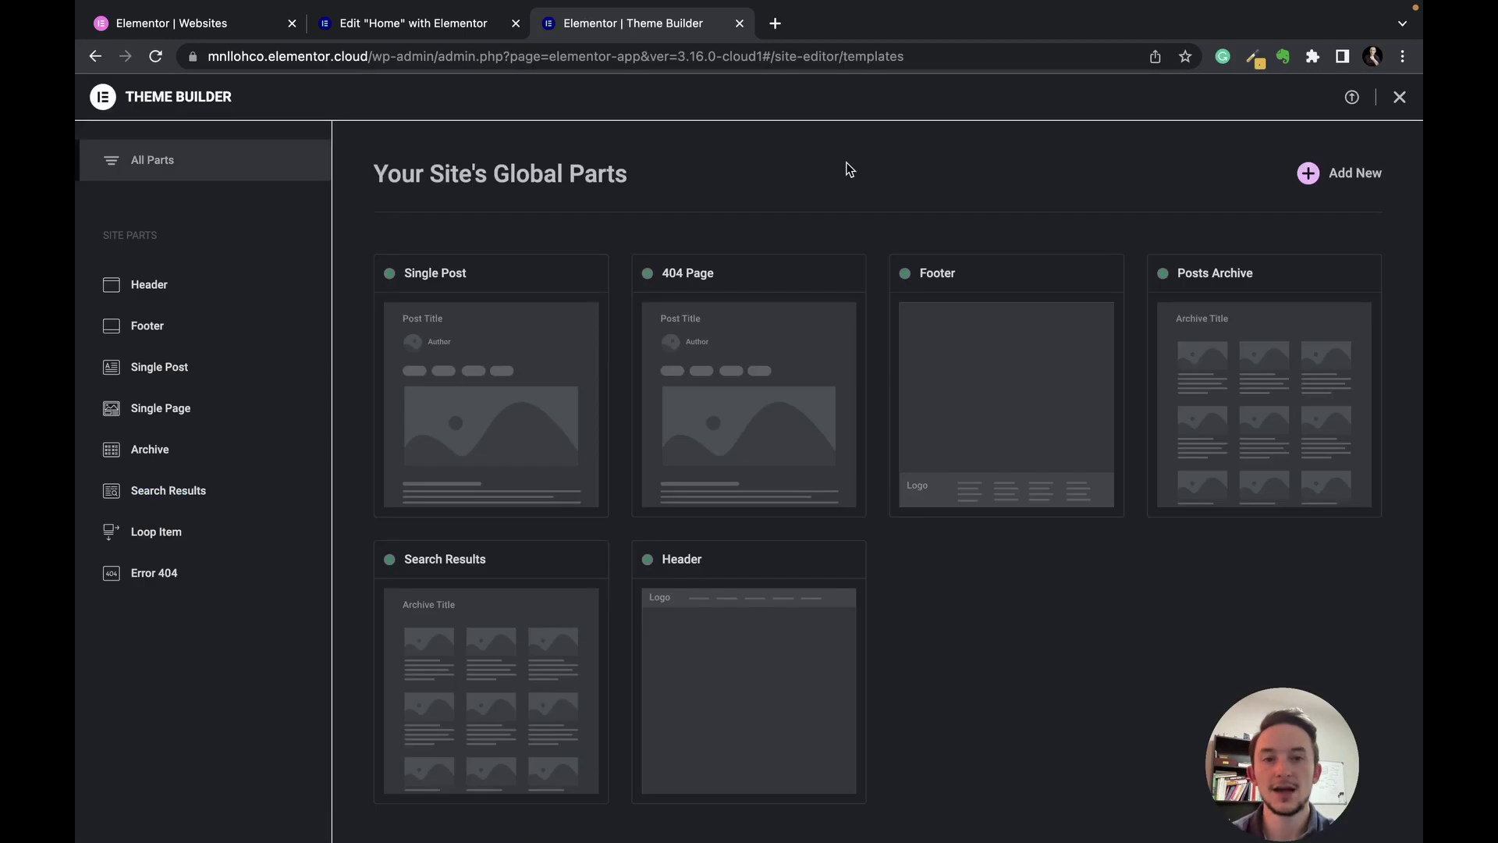
{"action": "left_click", "coordinate": [708, 599]}
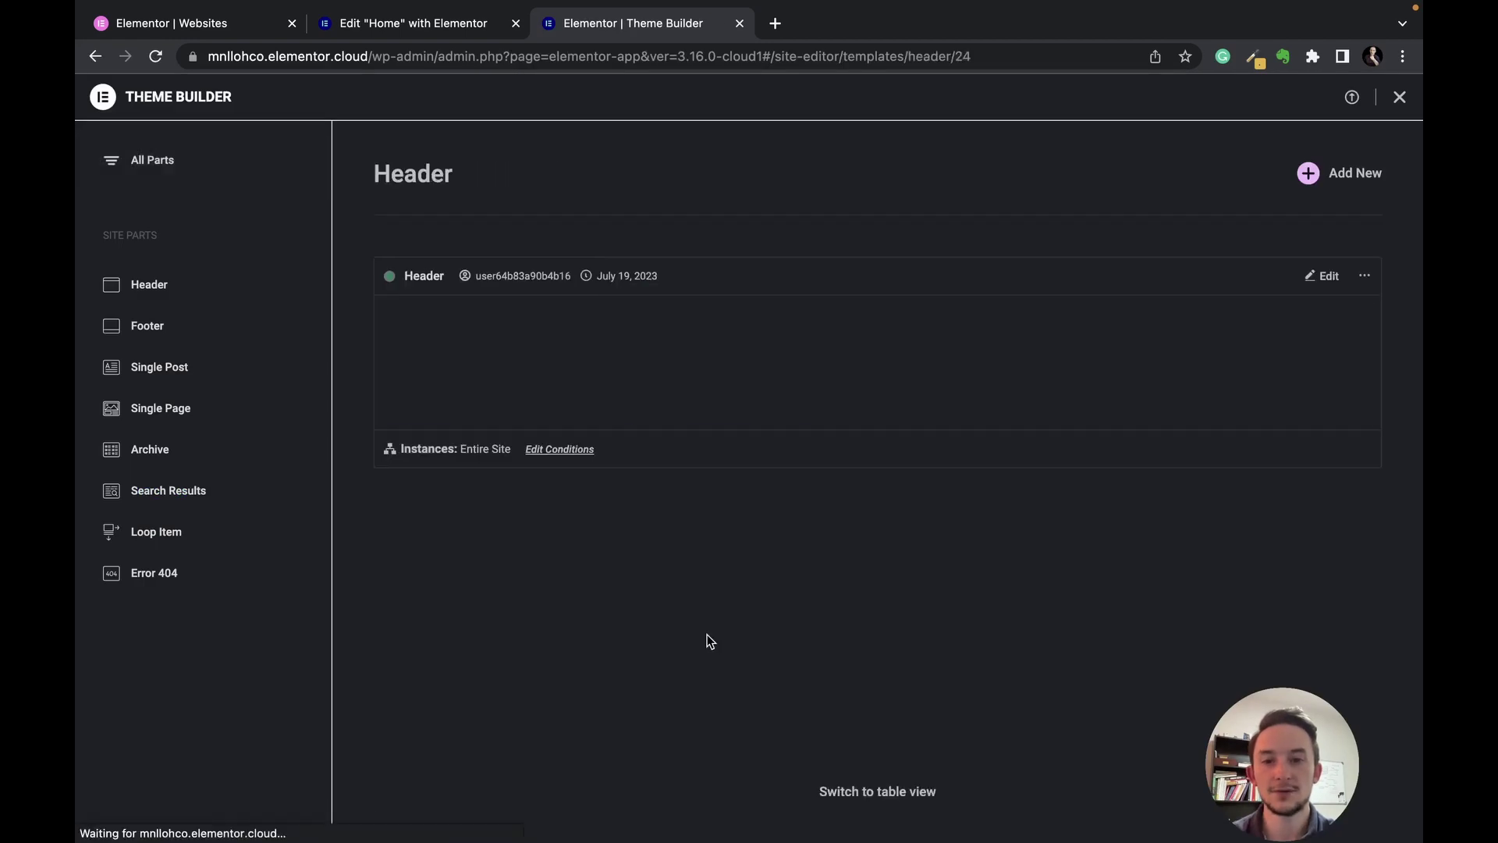
{"action": "left_click", "coordinate": [587, 459]}
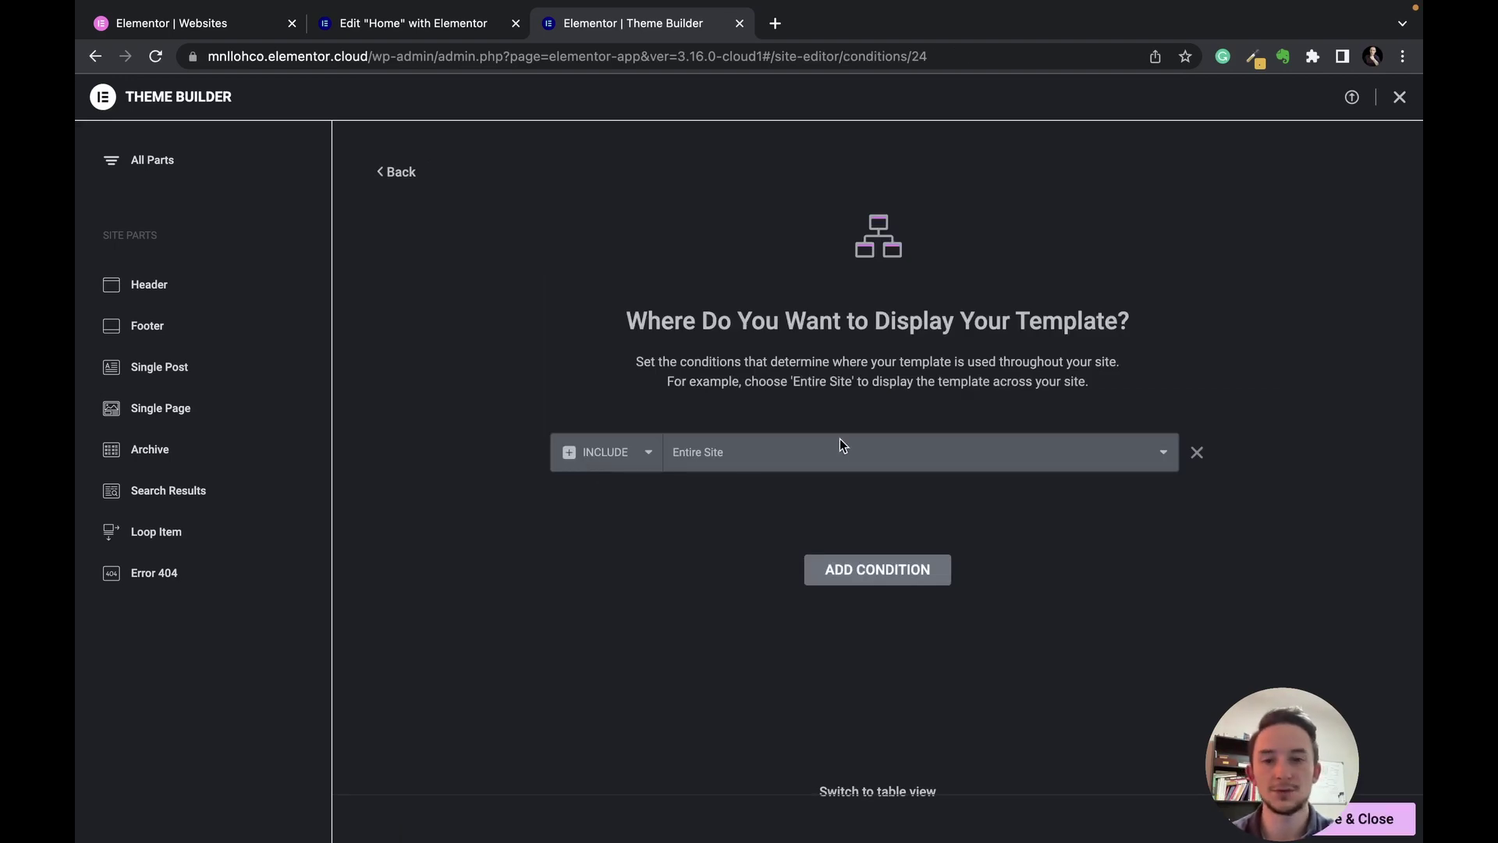
Add a second condition excluding Singular > Pages from the header's display.
{"action": "left_click", "coordinate": [815, 568]}
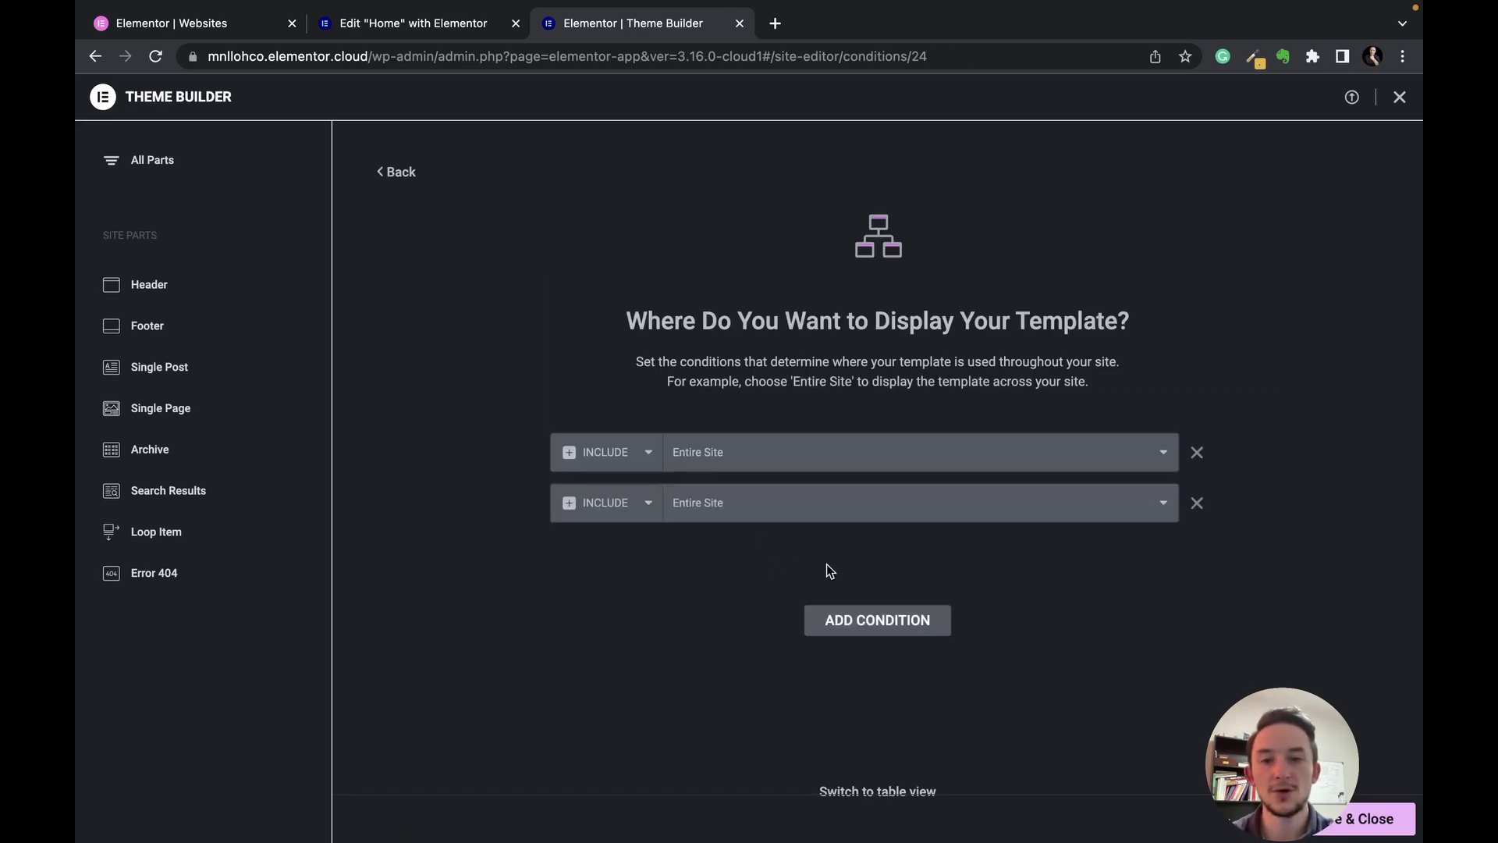
{"action": "left_click", "coordinate": [611, 504]}
{"action": "left_click", "coordinate": [606, 519]}
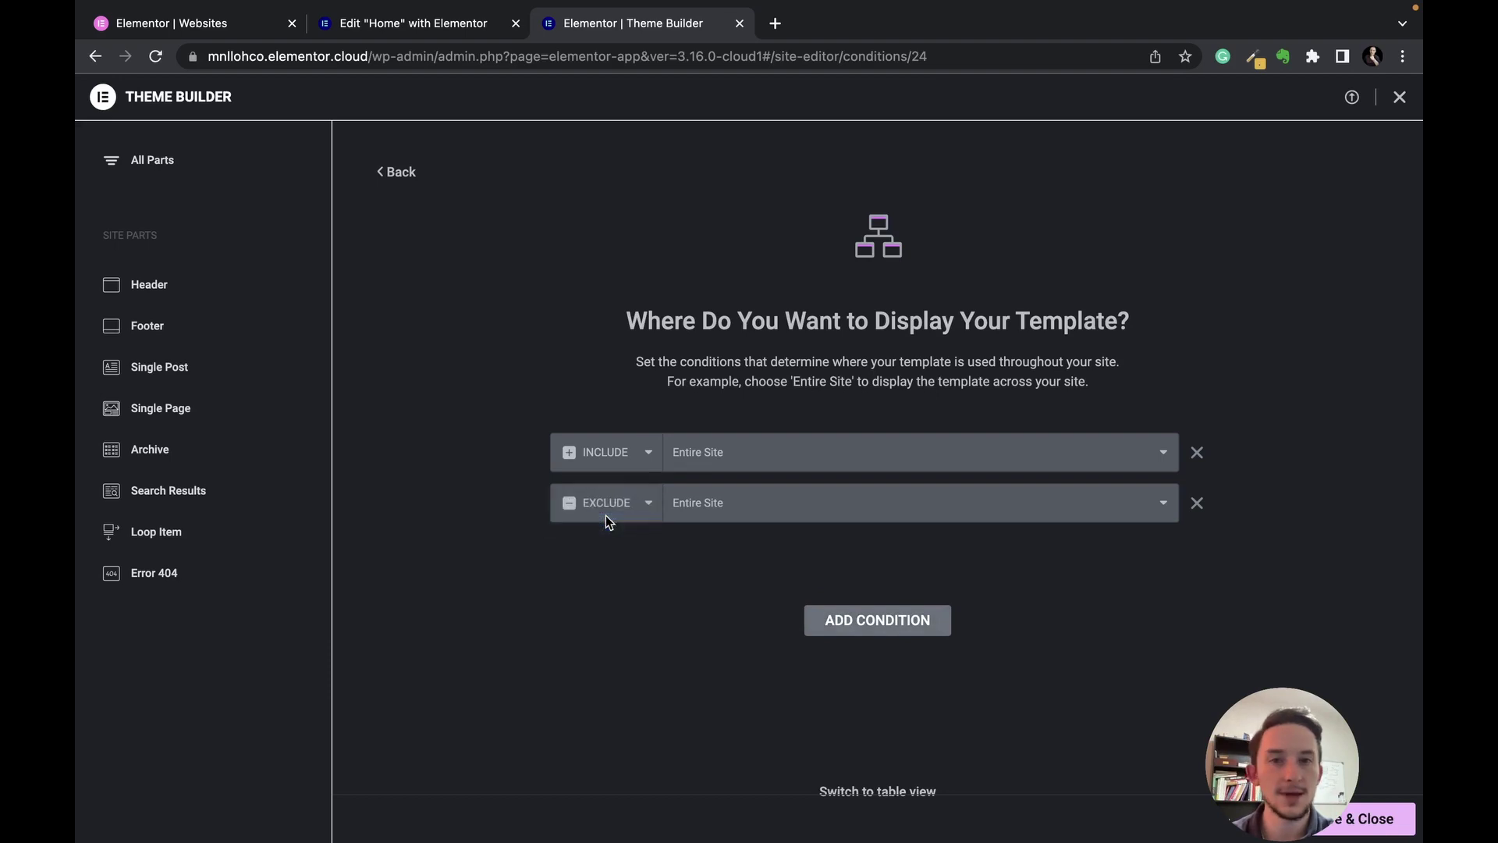
{"action": "left_click", "coordinate": [696, 509]}
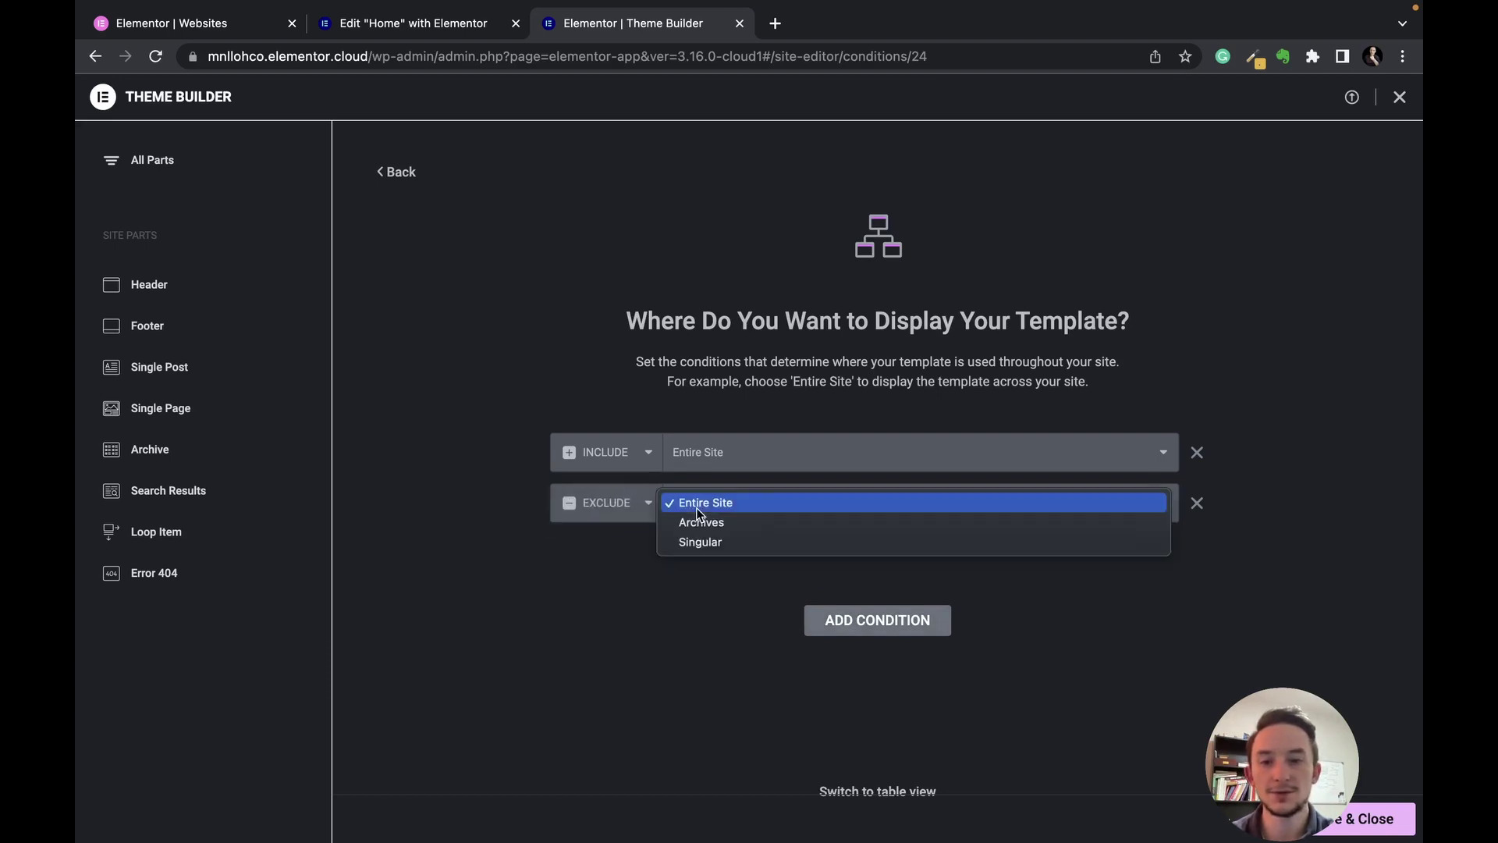
{"action": "left_click", "coordinate": [709, 539]}
{"action": "left_click", "coordinate": [964, 504]}
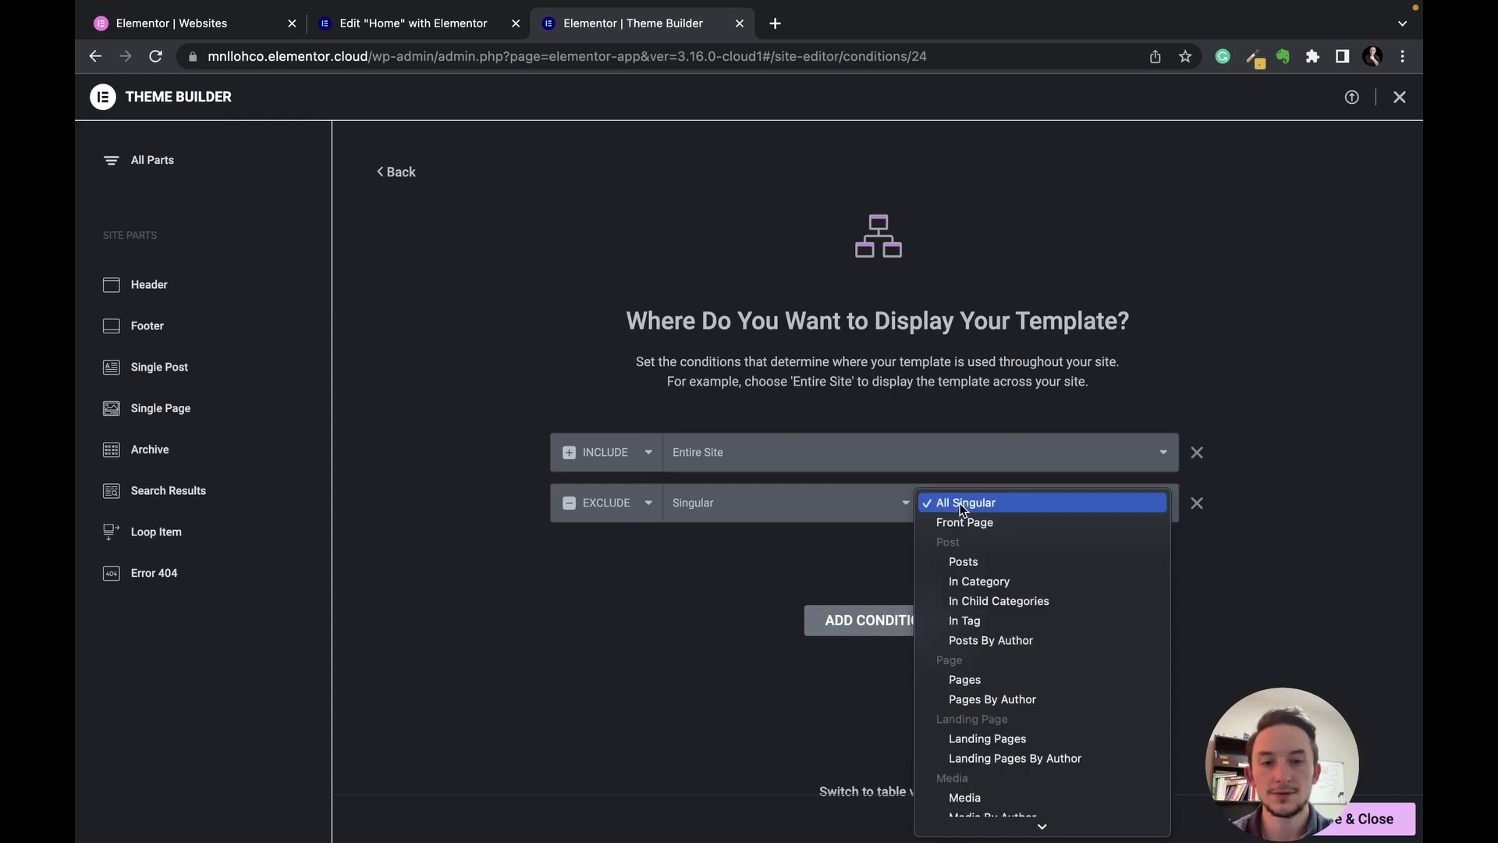
{"action": "left_click", "coordinate": [975, 679]}
{"action": "left_click", "coordinate": [1076, 511]}
{"action": "left_click", "coordinate": [1066, 543]}
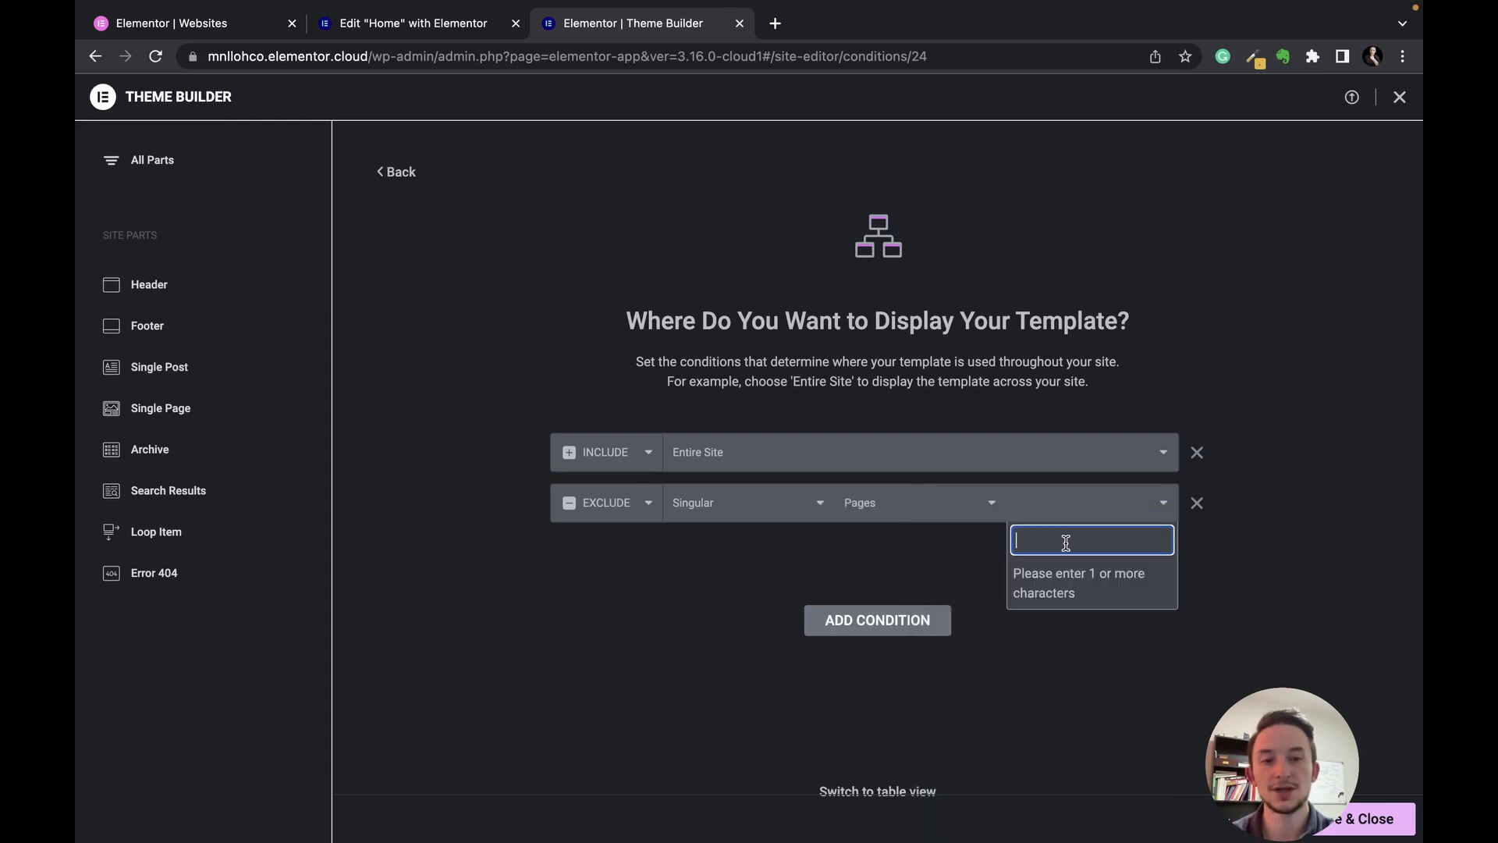
{"action": "left_click", "coordinate": [1199, 686]}
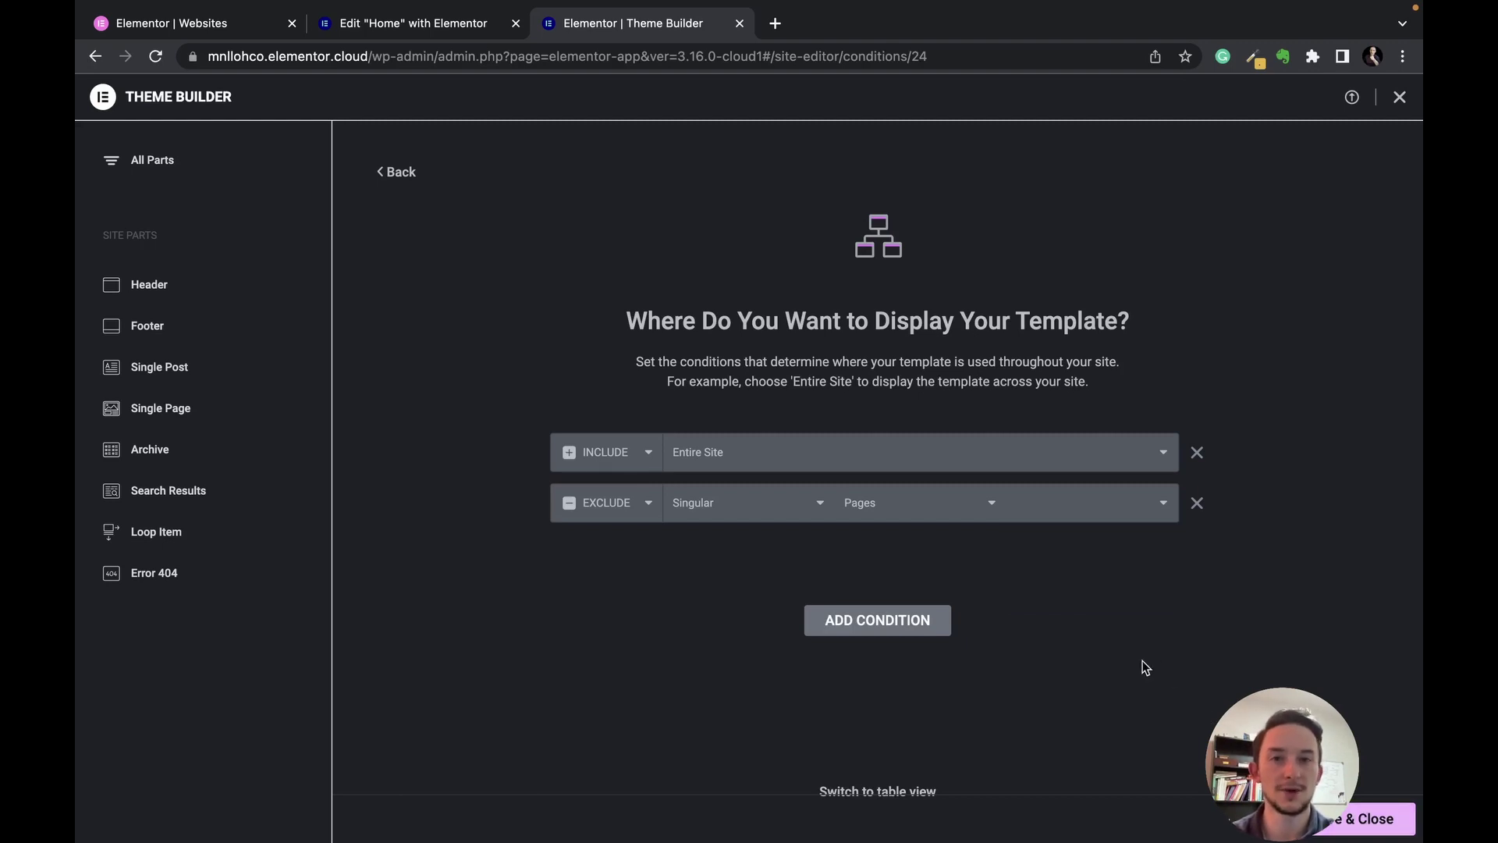
Close Theme Builder and replace the hero heading text with 'Personal Injury Law Firm'.
{"action": "key", "text": "ctrl+w"}
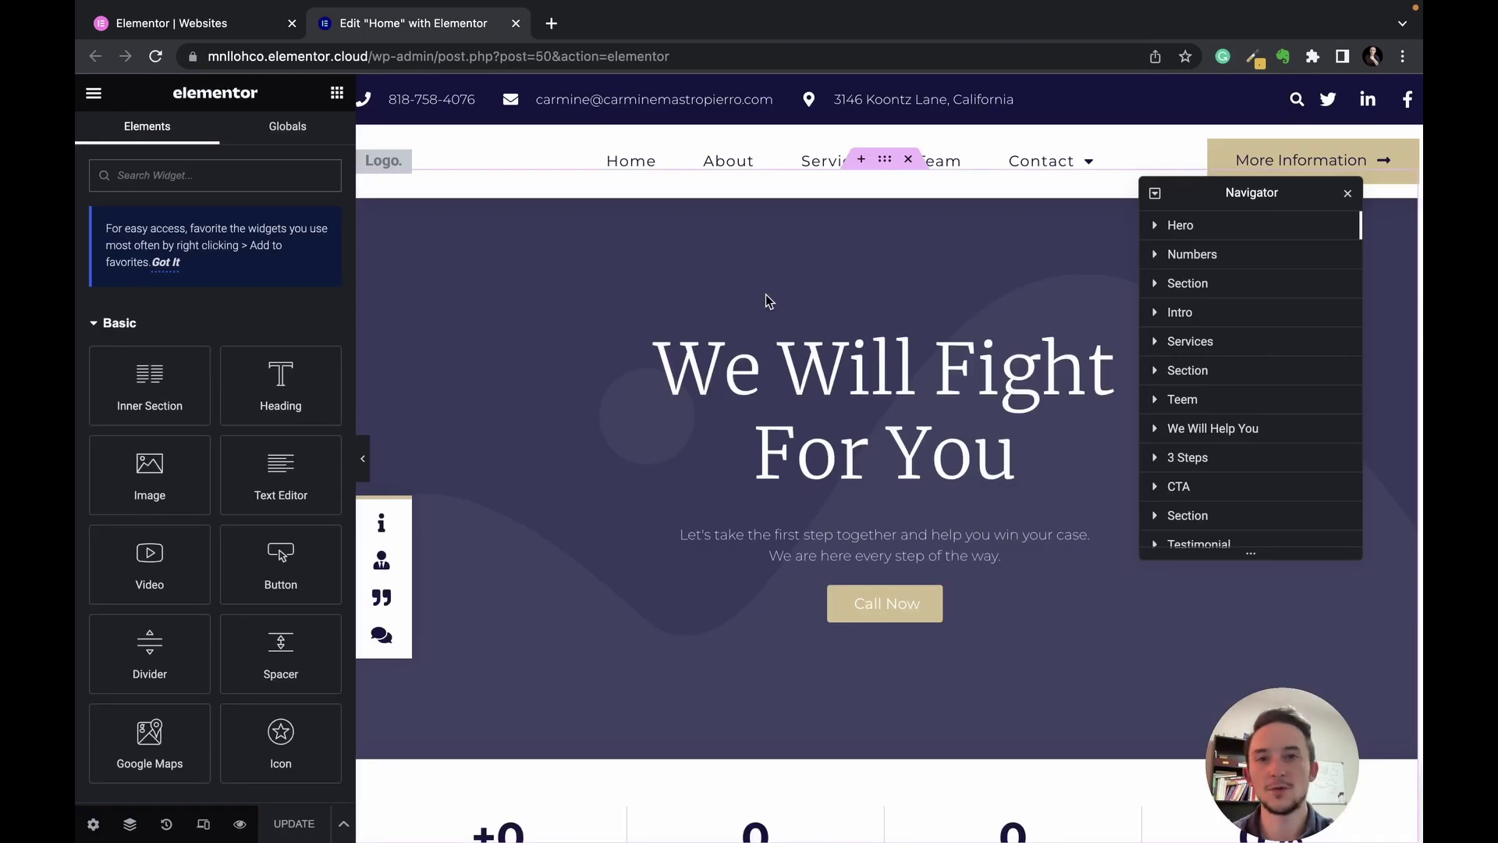
{"action": "left_click", "coordinate": [771, 295]}
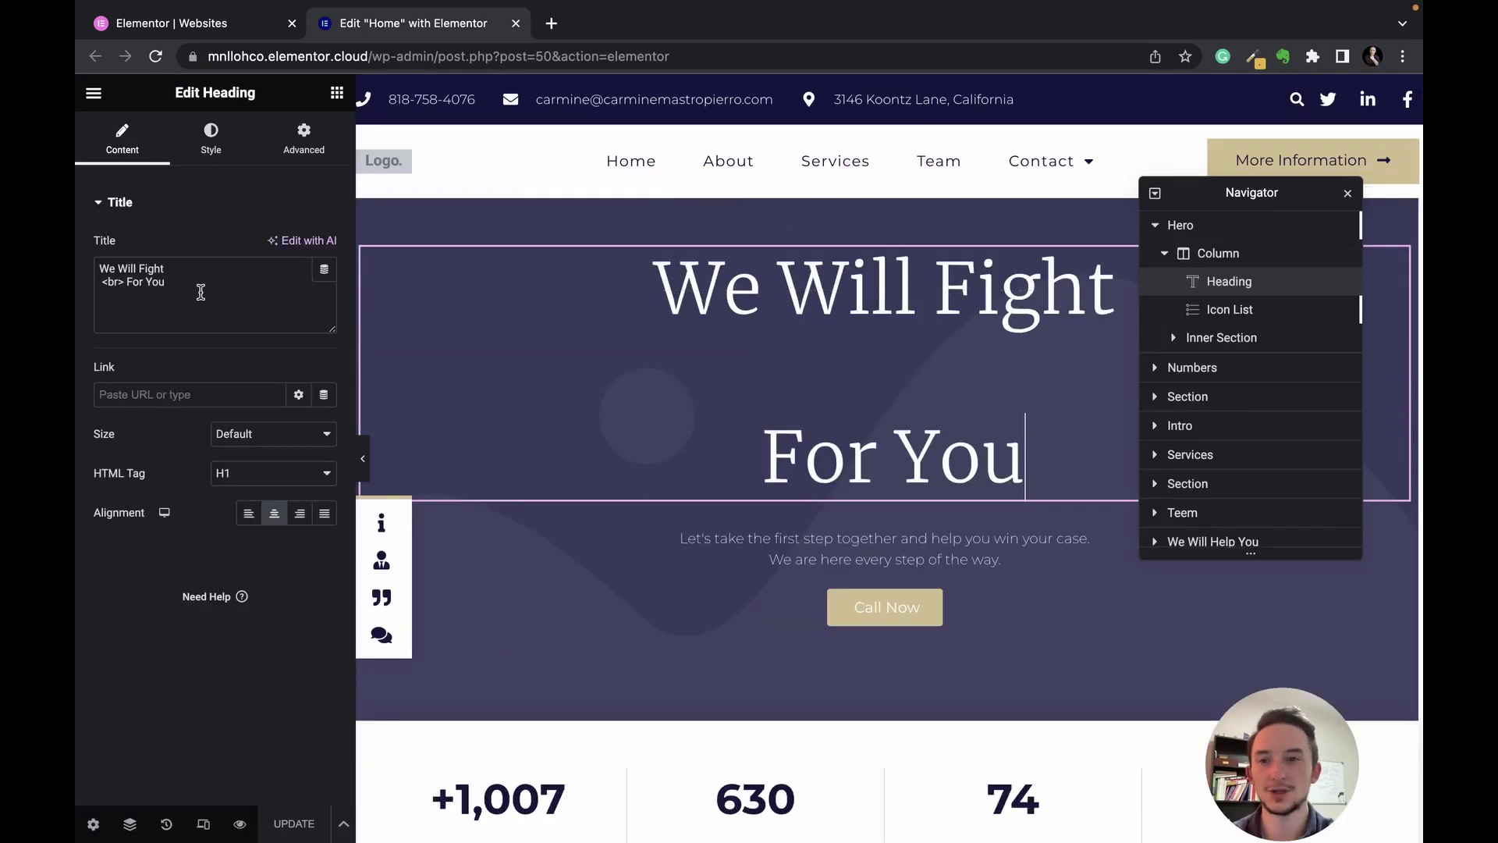
{"action": "left_click", "coordinate": [200, 292]}
{"action": "key", "text": "super+a"}
{"action": "type", "text": "Personal Injury Law Firm"}
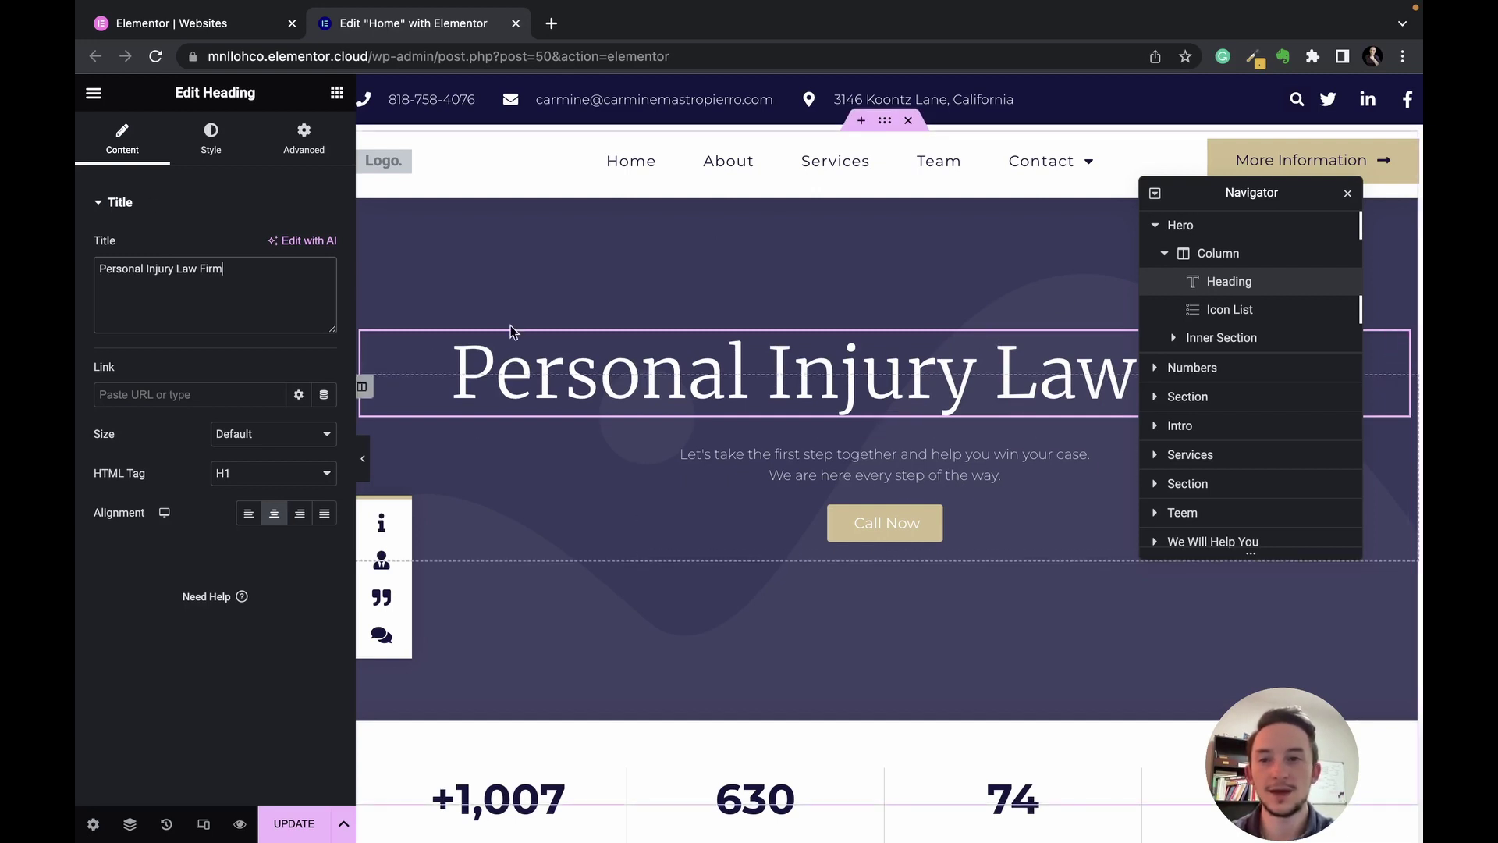
Keep the hero heading at Default size with the H1 HTML tag.
{"action": "left_click", "coordinate": [128, 393]}
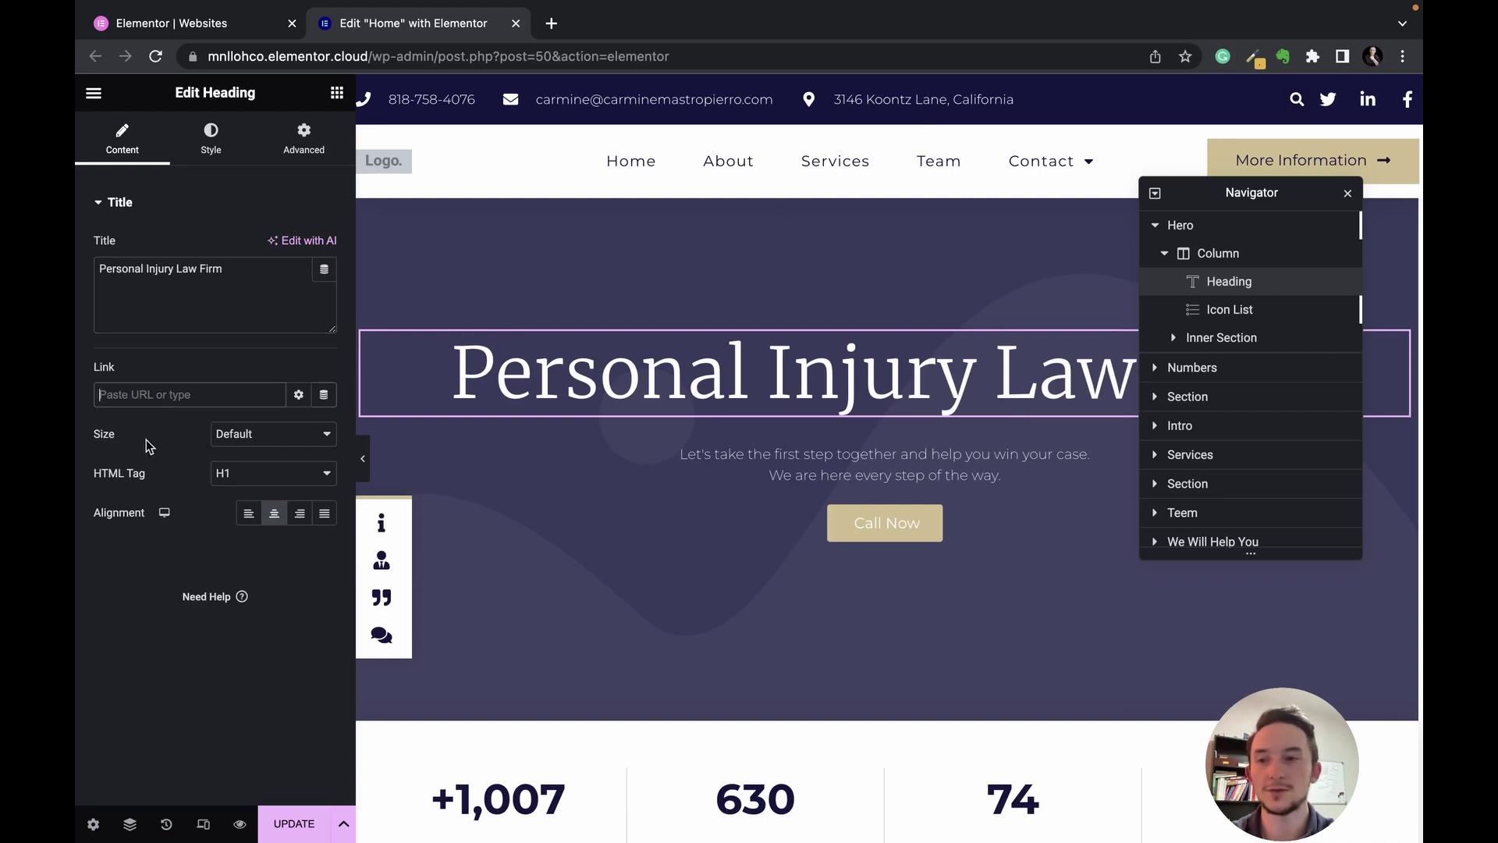
{"action": "left_click", "coordinate": [253, 437]}
{"action": "left_click", "coordinate": [163, 442]}
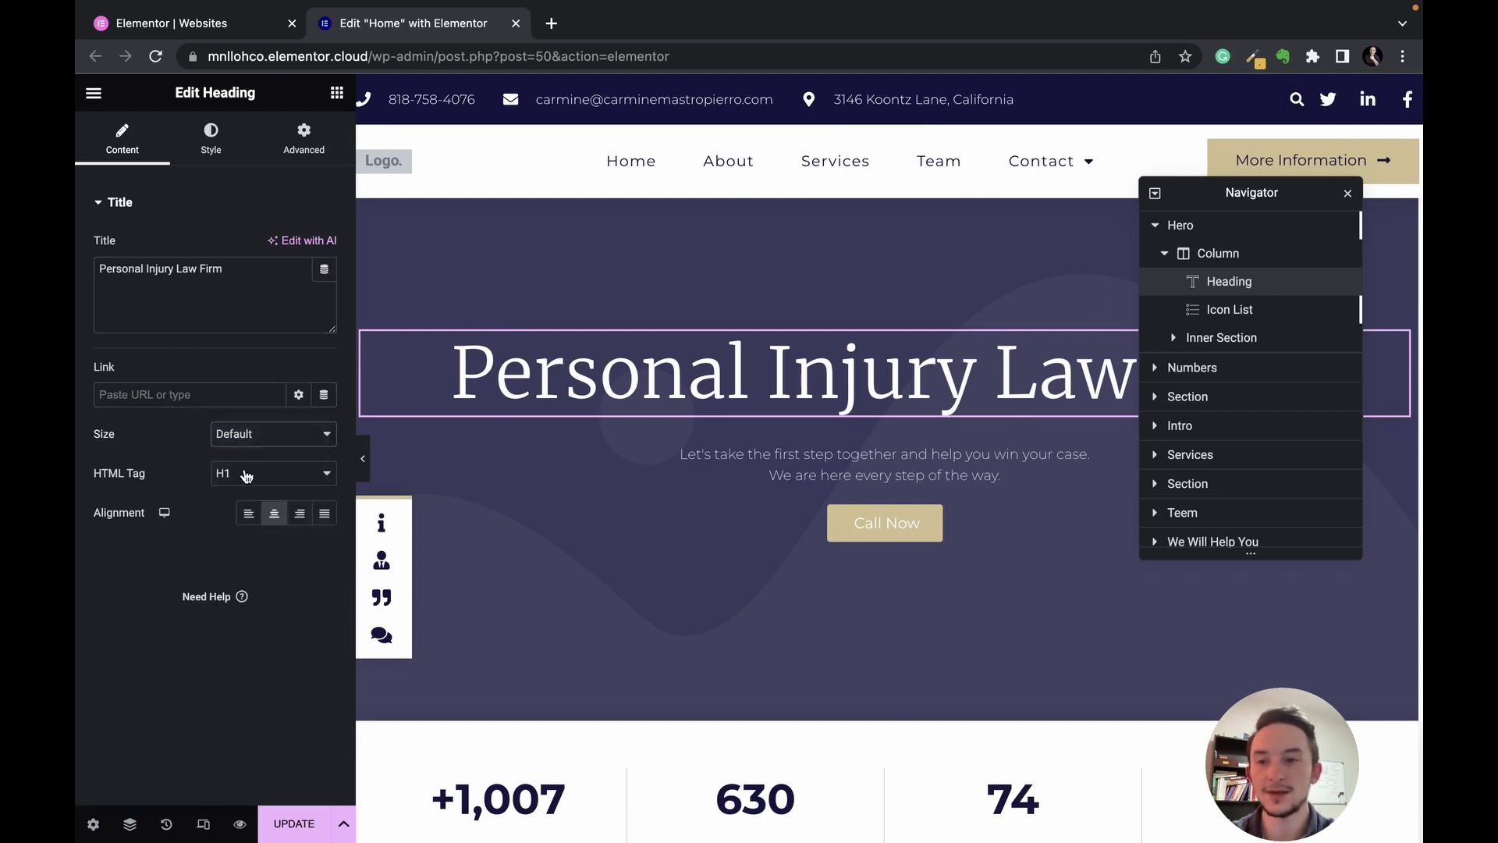
{"action": "left_click", "coordinate": [247, 475]}
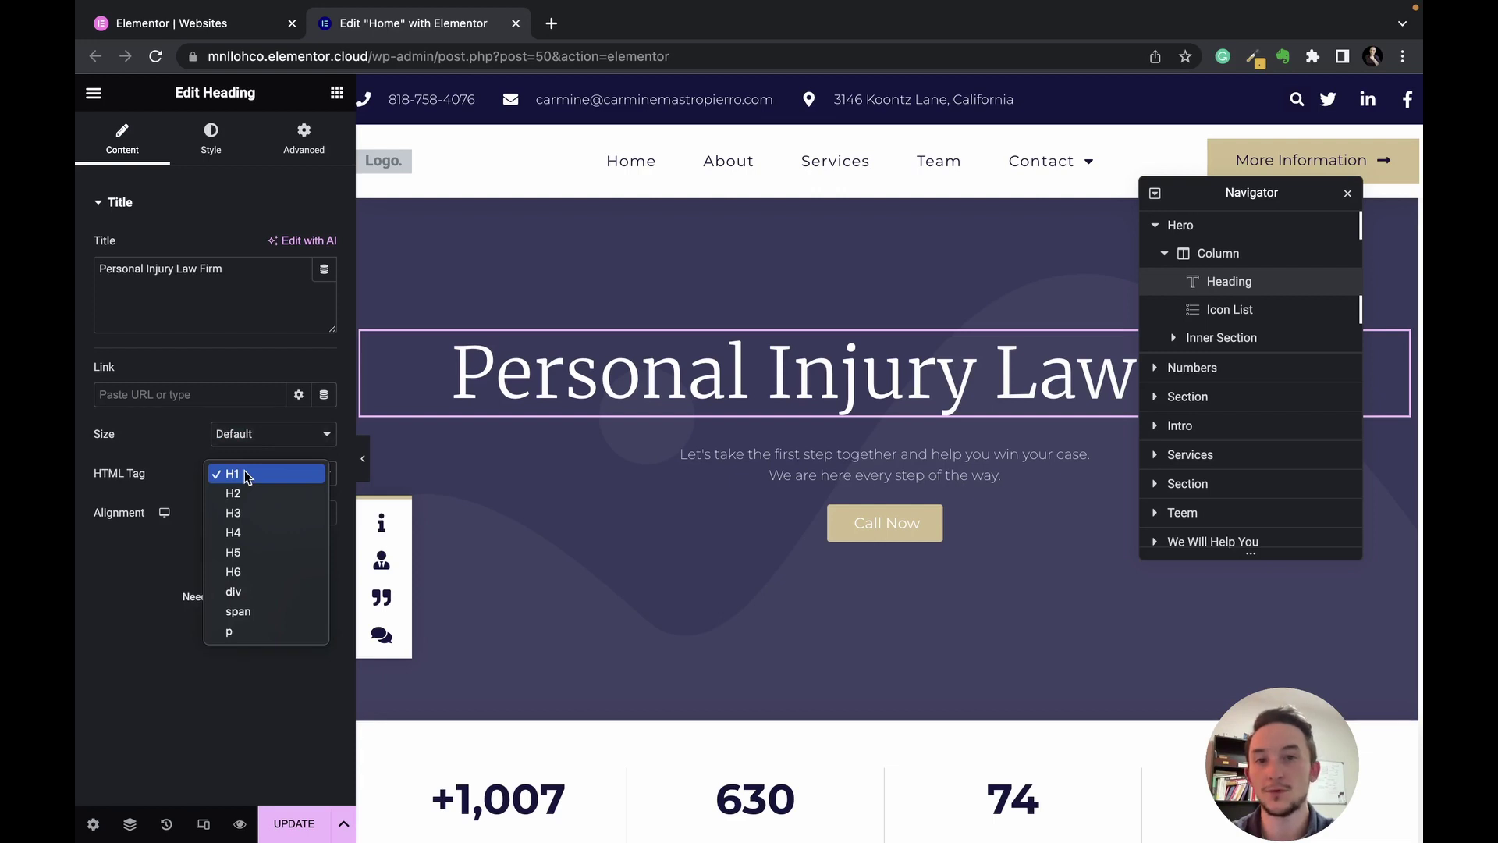
{"action": "left_click", "coordinate": [247, 475]}
{"action": "scroll", "coordinate": [757, 325], "scroll_direction": "down", "scroll_amount": 2}
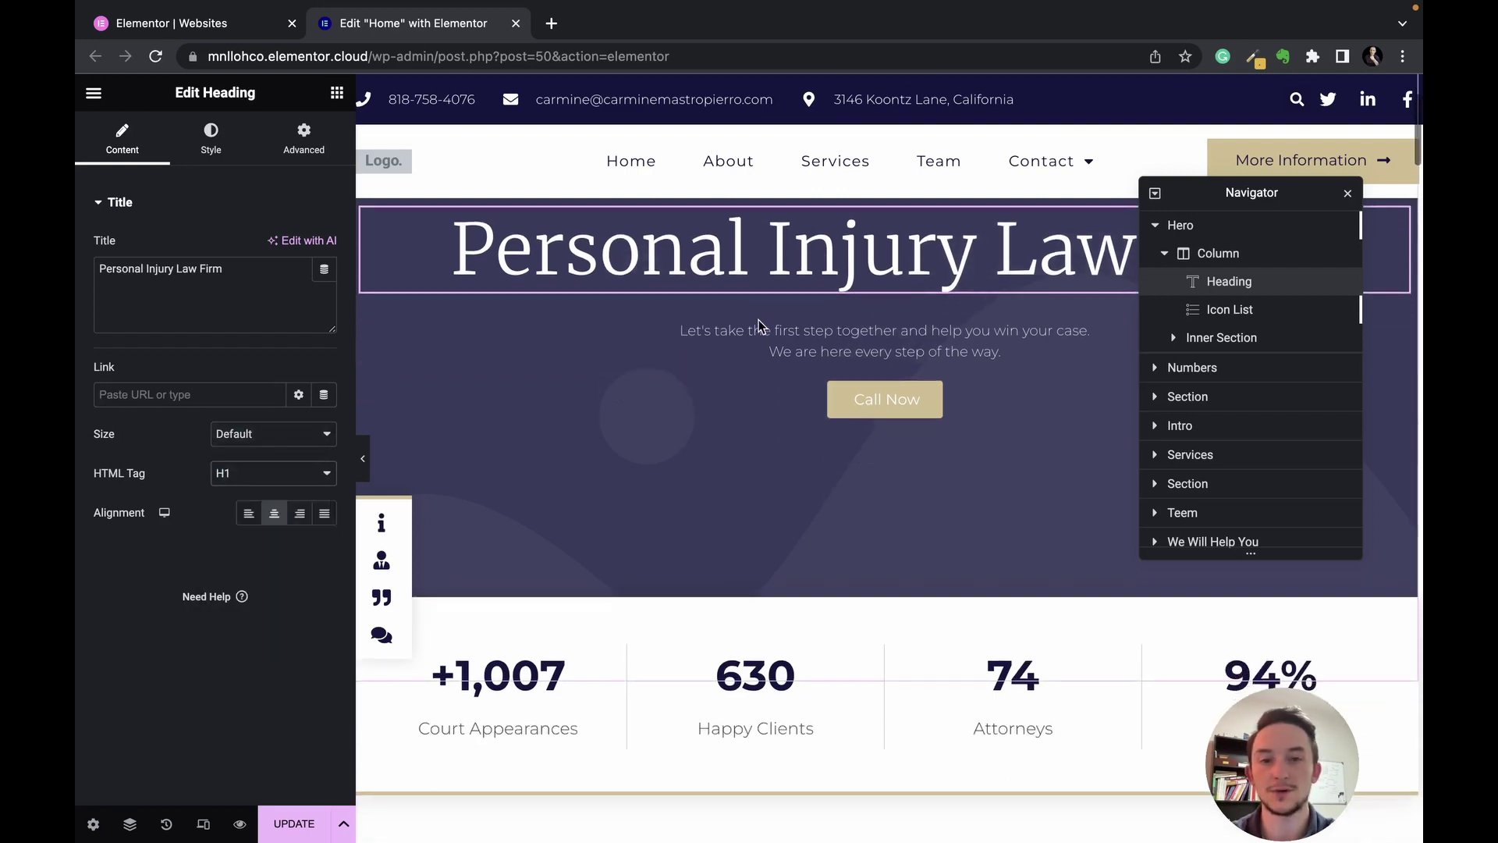
{"action": "left_click", "coordinate": [758, 326]}
{"action": "scroll", "coordinate": [762, 351], "scroll_direction": "up", "scroll_amount": 1}
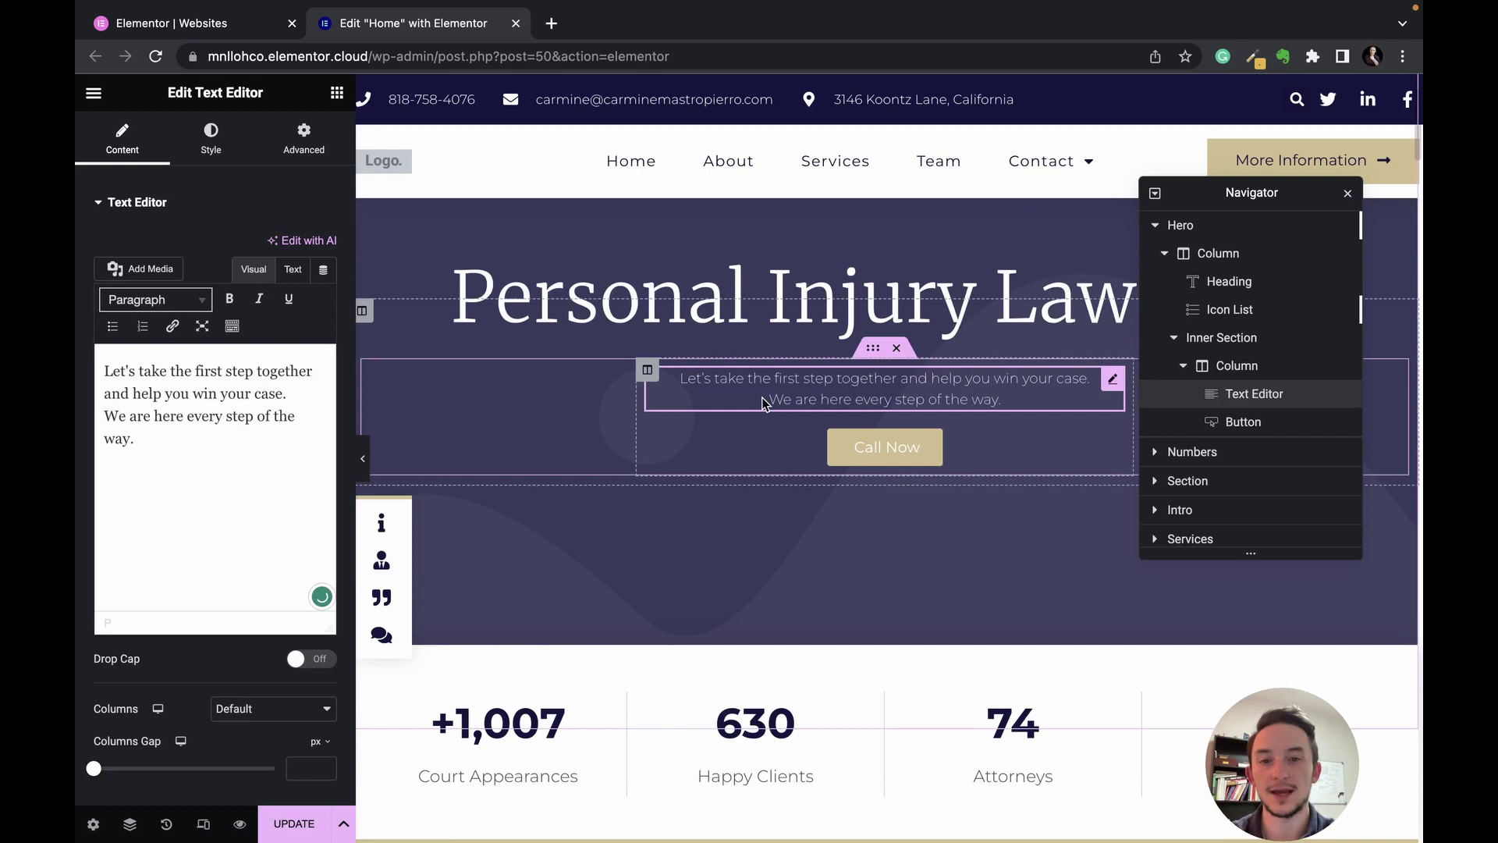
Set the Happy Clients counter's animation duration to 1000.
{"action": "scroll", "coordinate": [762, 401], "scroll_direction": "down", "scroll_amount": 5}
{"action": "left_click", "coordinate": [755, 437]}
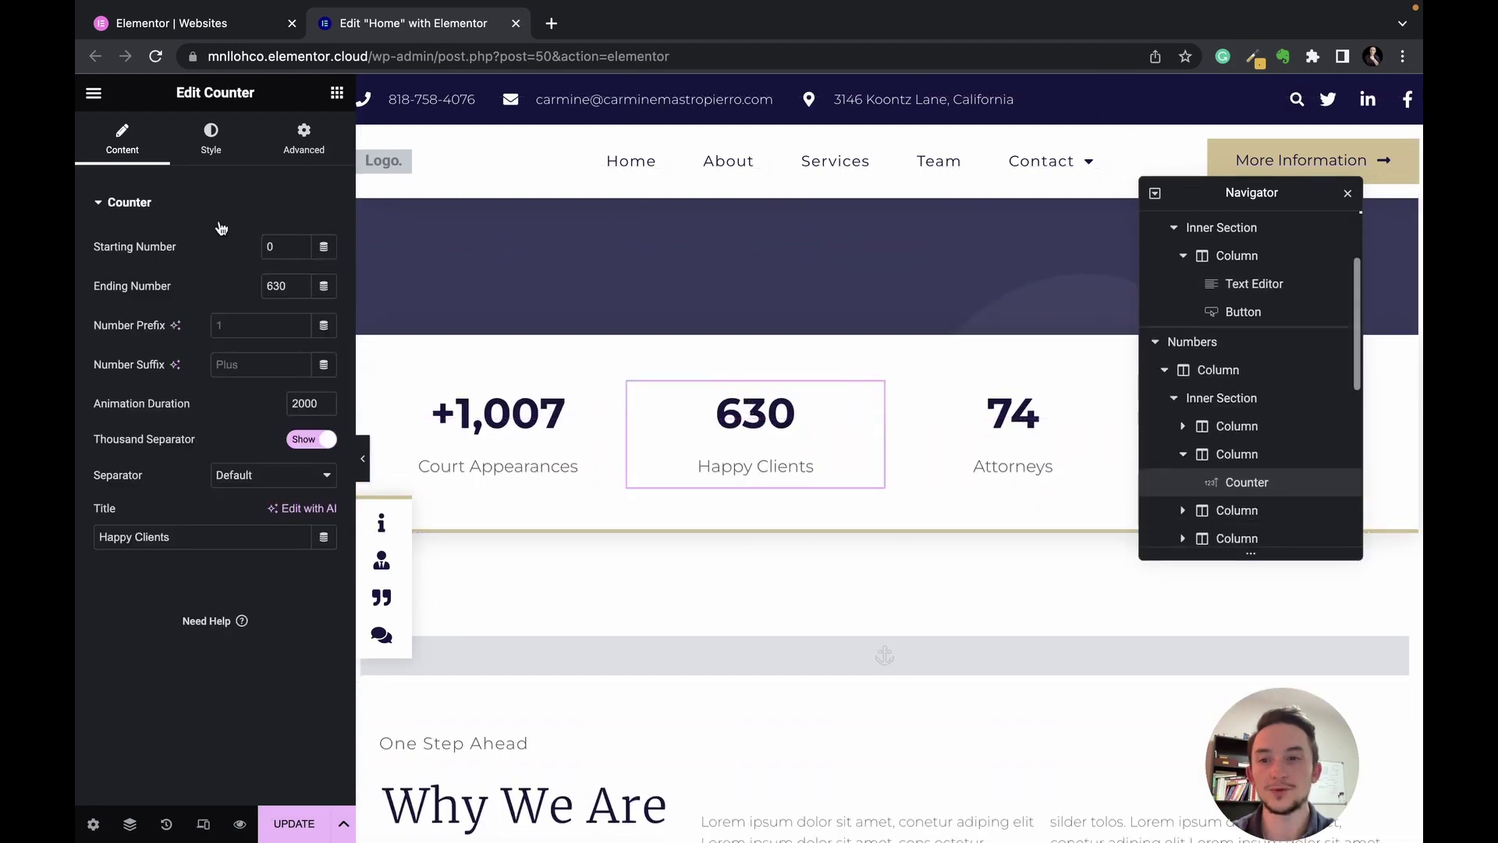
{"action": "left_click", "coordinate": [297, 243]}
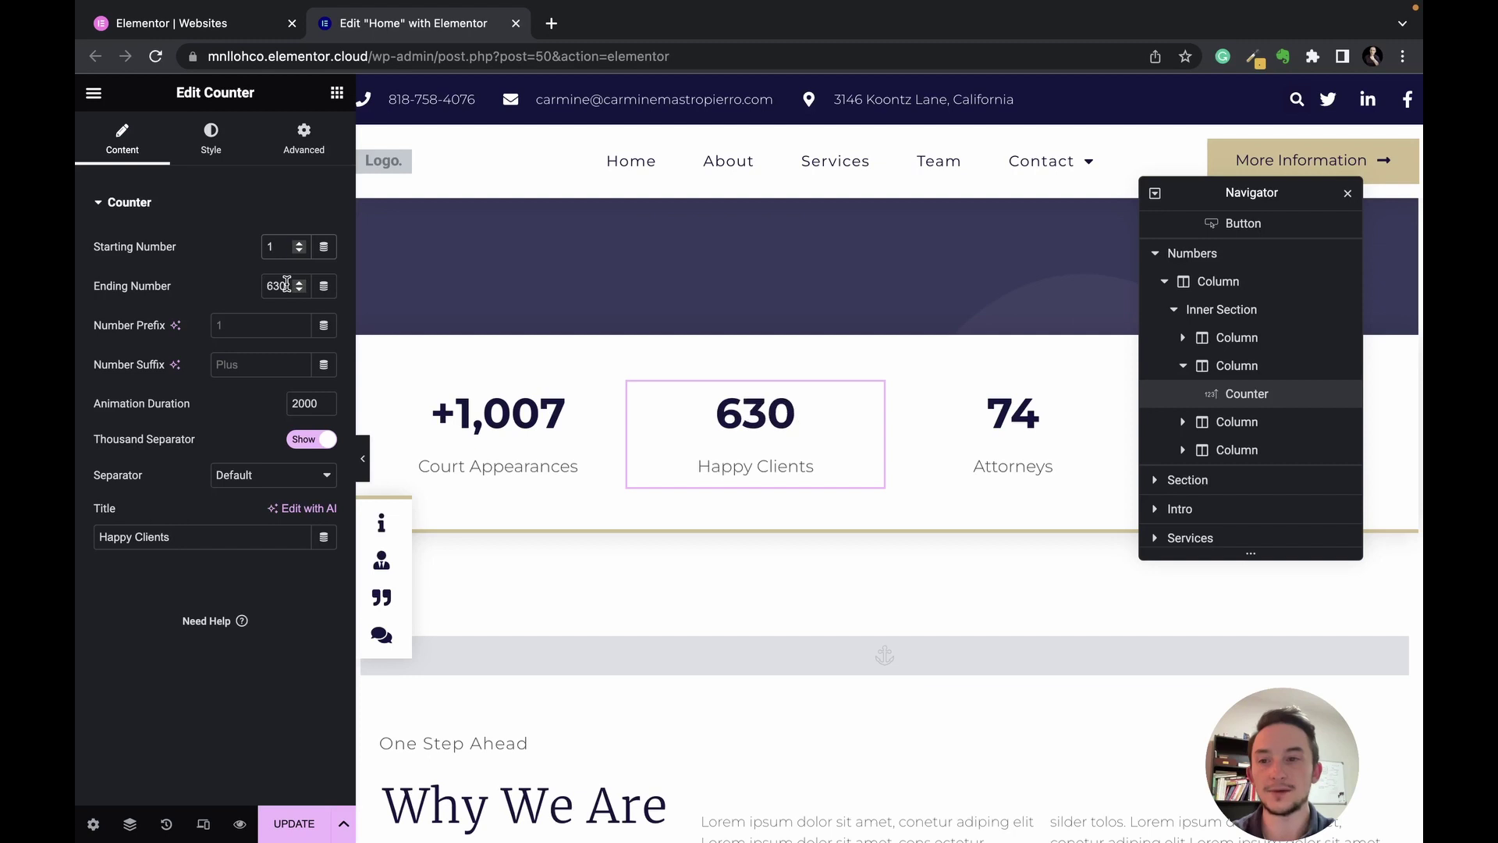
{"action": "left_click", "coordinate": [297, 404]}
{"action": "key", "text": "BackSpace"}
{"action": "type", "text": "1"}
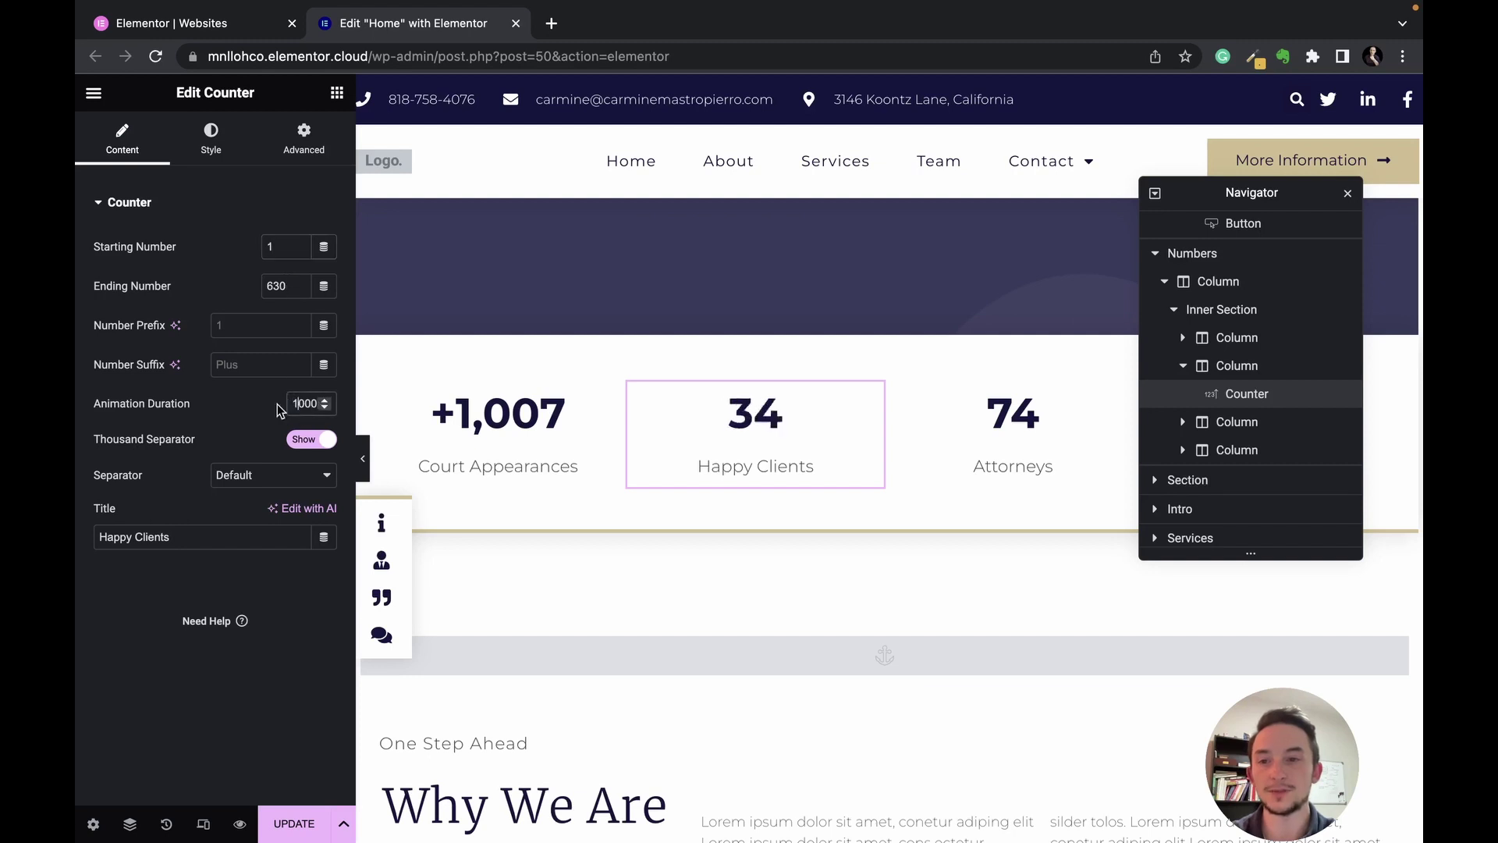
Reset the counter's starting number to 0 and switch to the Manage Domains page.
{"action": "left_click", "coordinate": [278, 243]}
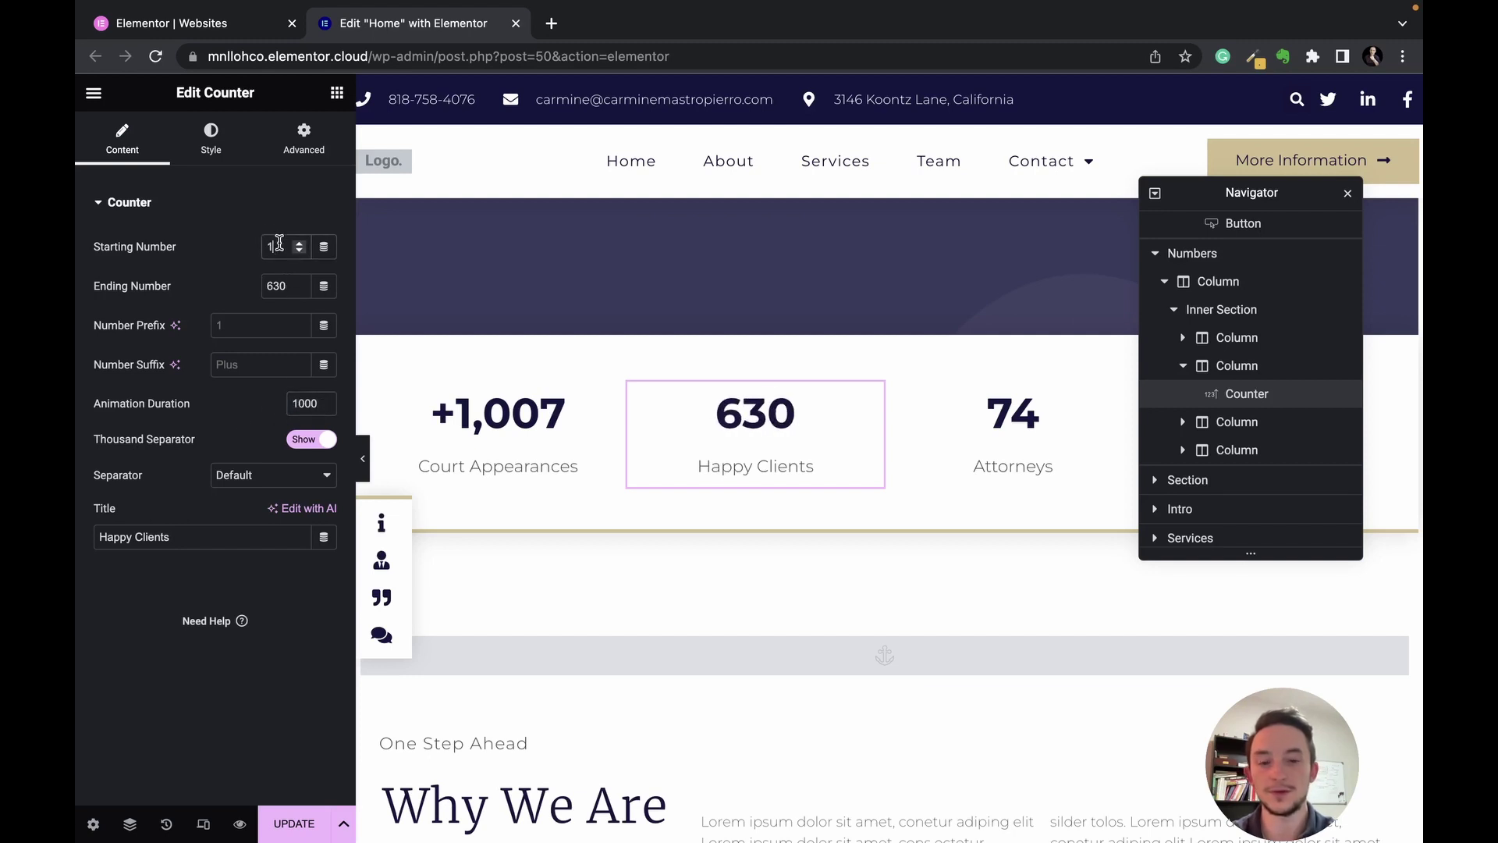
{"action": "key", "text": "BackSpace"}
{"action": "type", "text": "0"}
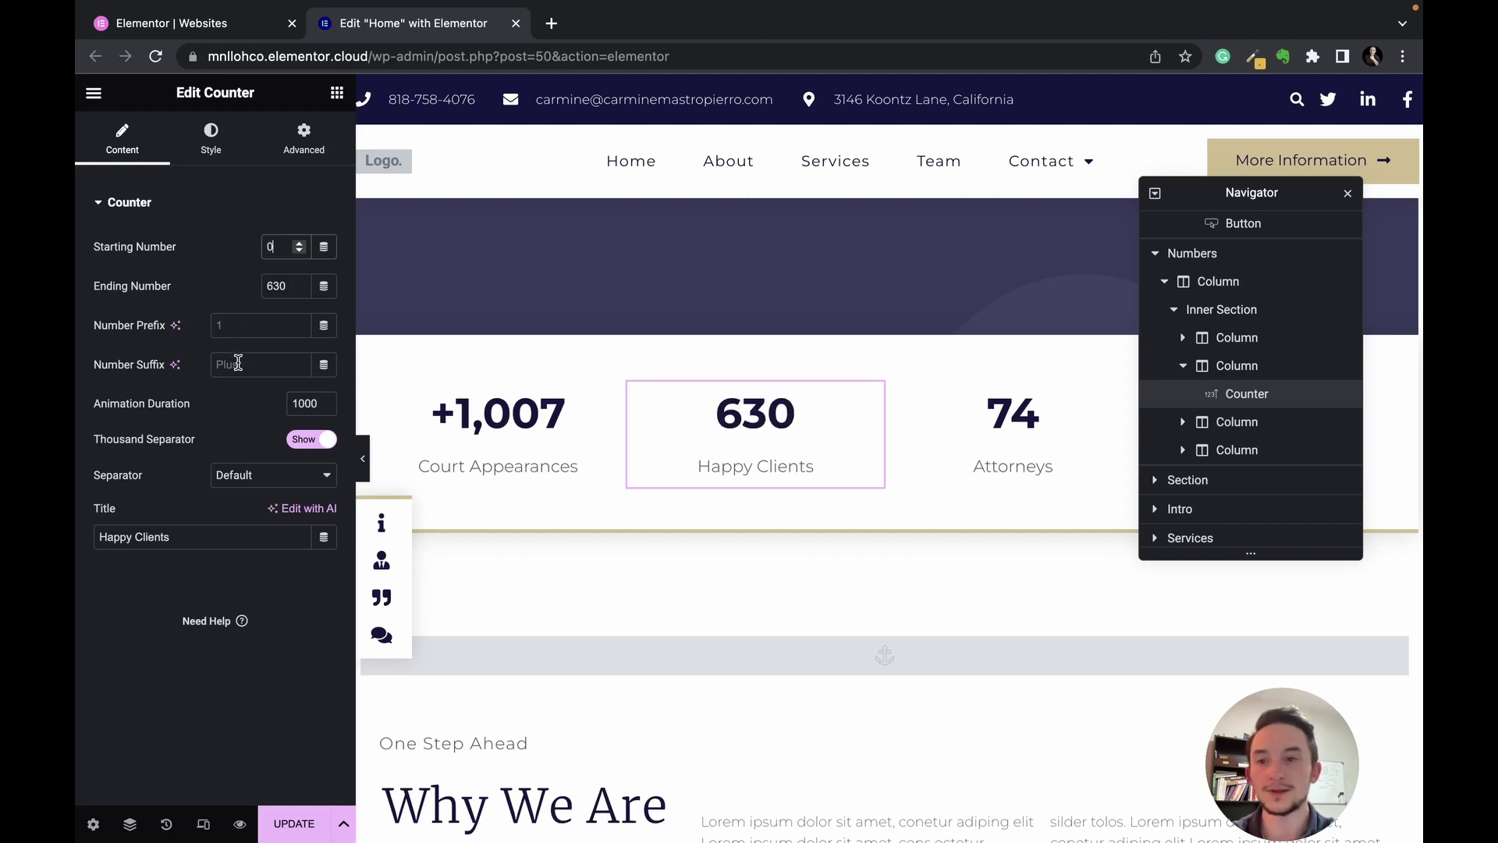
{"action": "left_click", "coordinate": [238, 363]}
{"action": "scroll", "coordinate": [729, 408], "scroll_direction": "down", "scroll_amount": 10}
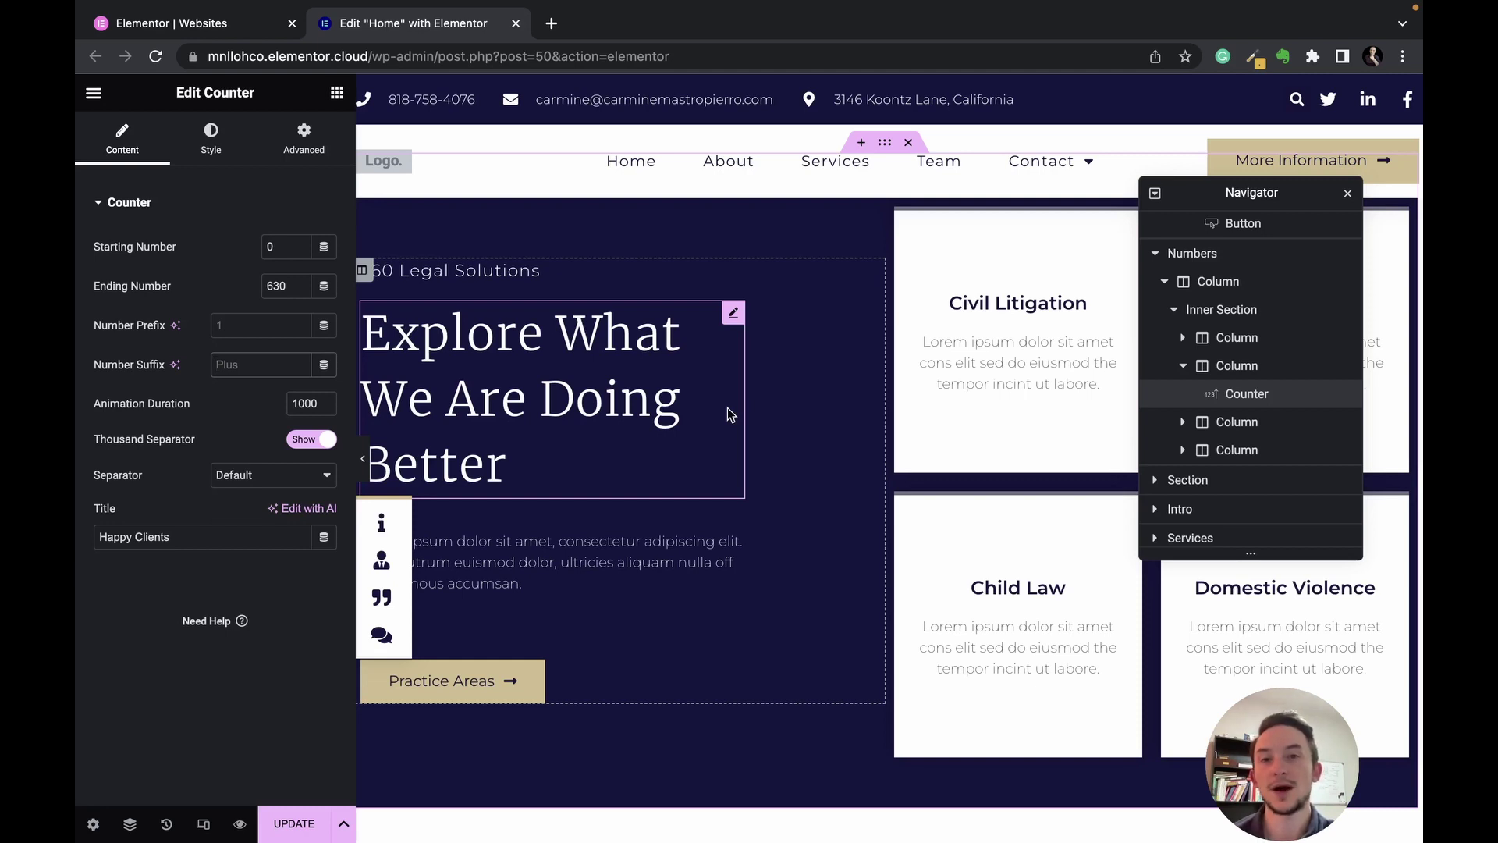
{"action": "scroll", "coordinate": [882, 309], "scroll_direction": "up", "scroll_amount": 1}
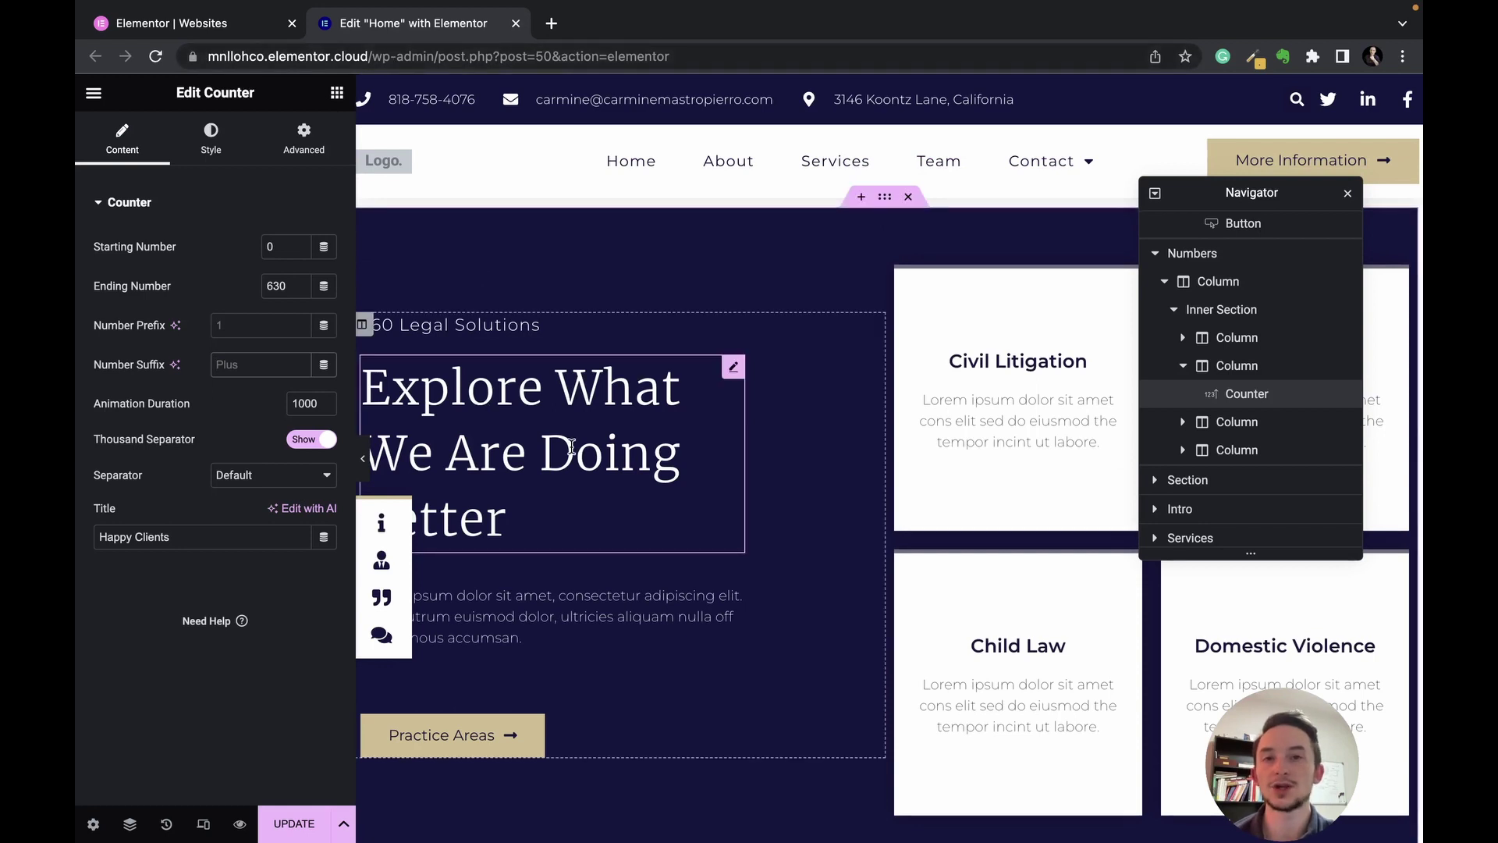
{"action": "key", "text": "ctrl+shift+Tab"}
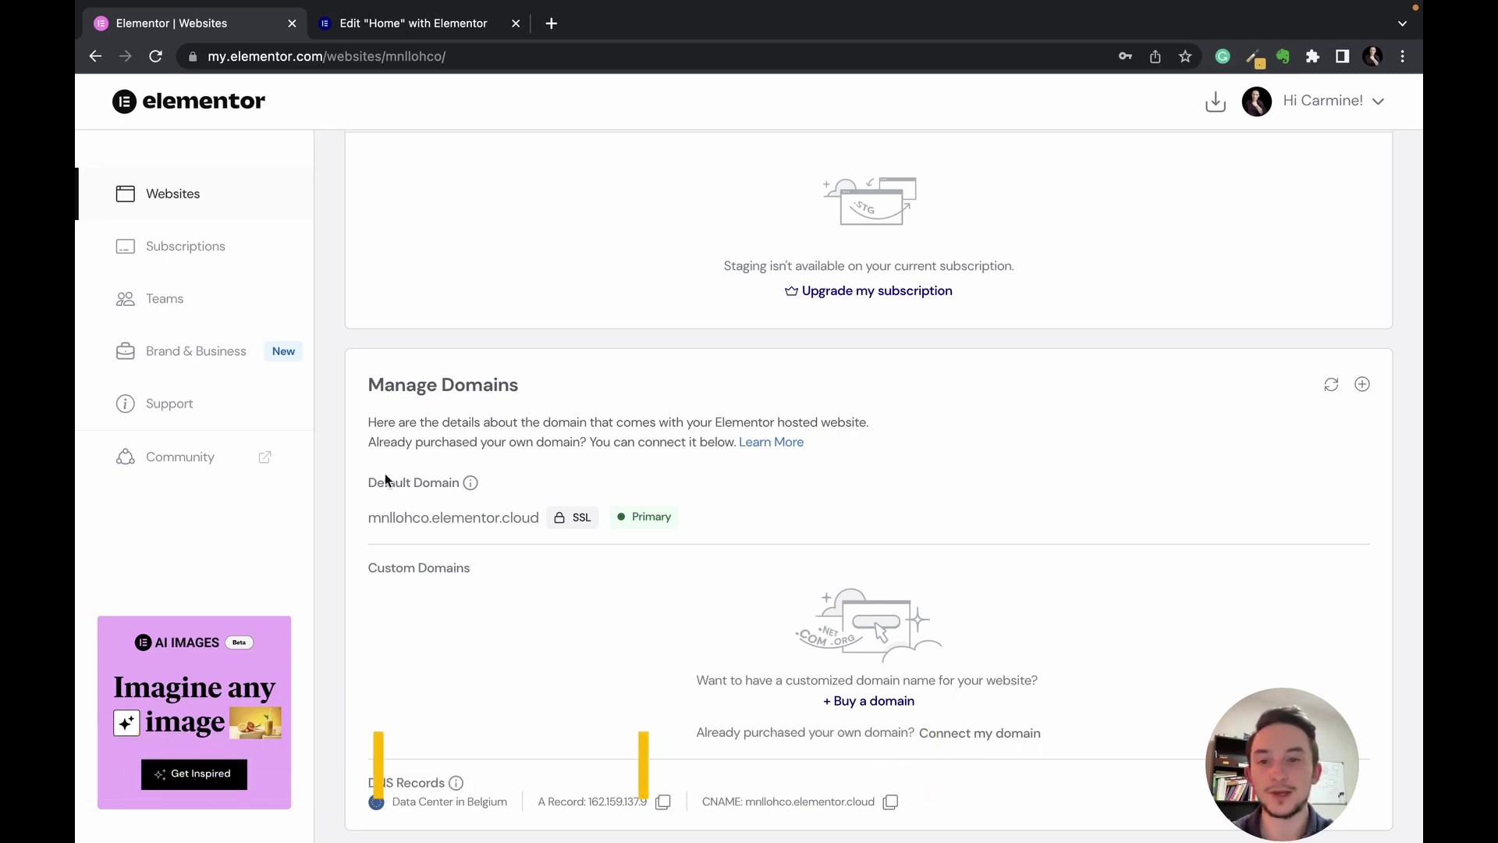
Start buying a custom domain via '+ Buy a domain' under Custom Domains.
{"action": "left_click", "coordinate": [874, 702]}
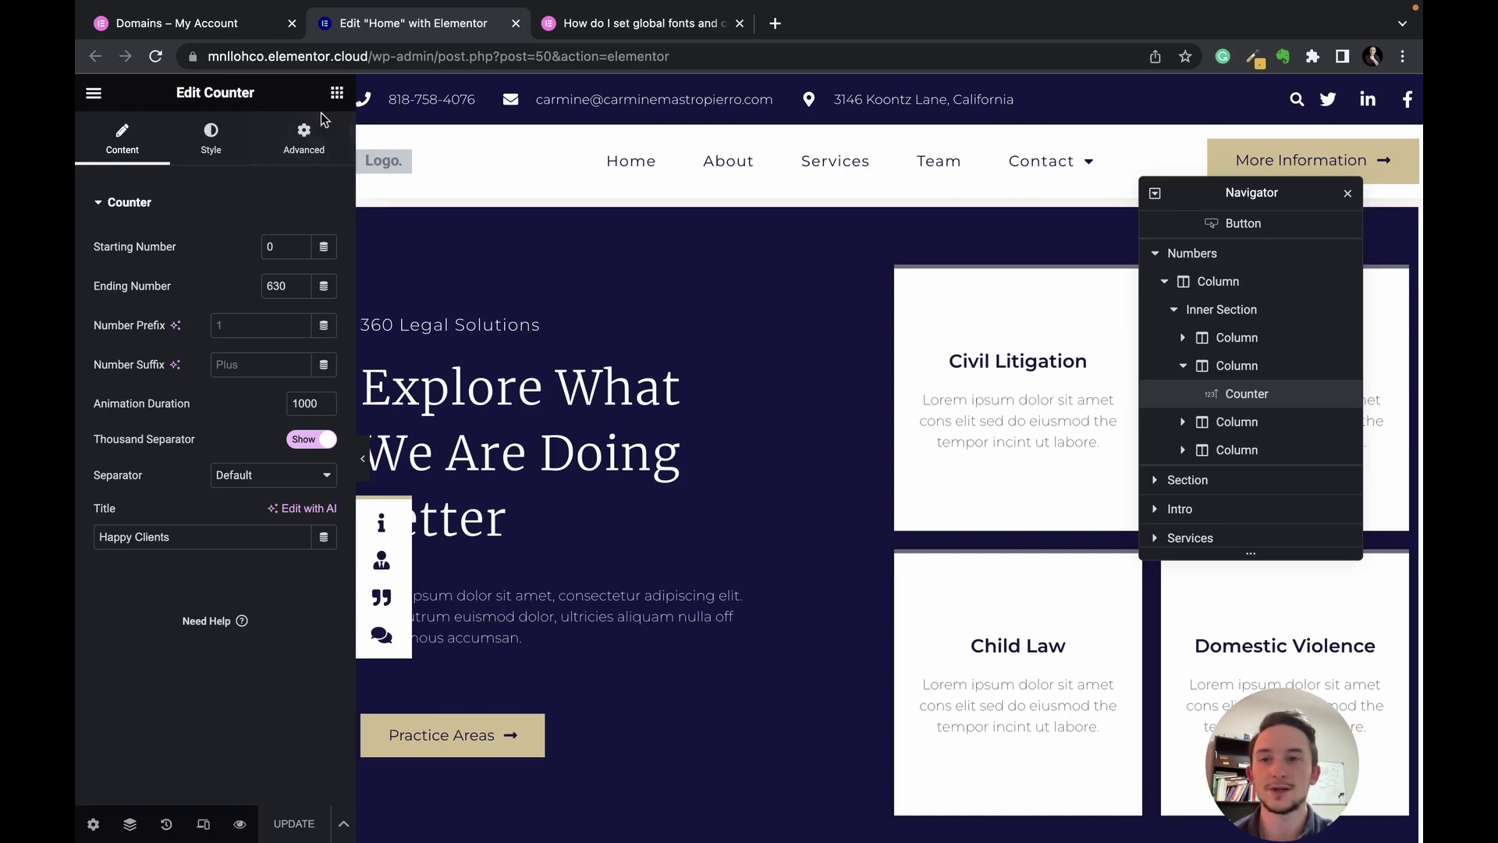
Open Site Settings > Global Colors.
{"action": "left_click", "coordinate": [93, 92]}
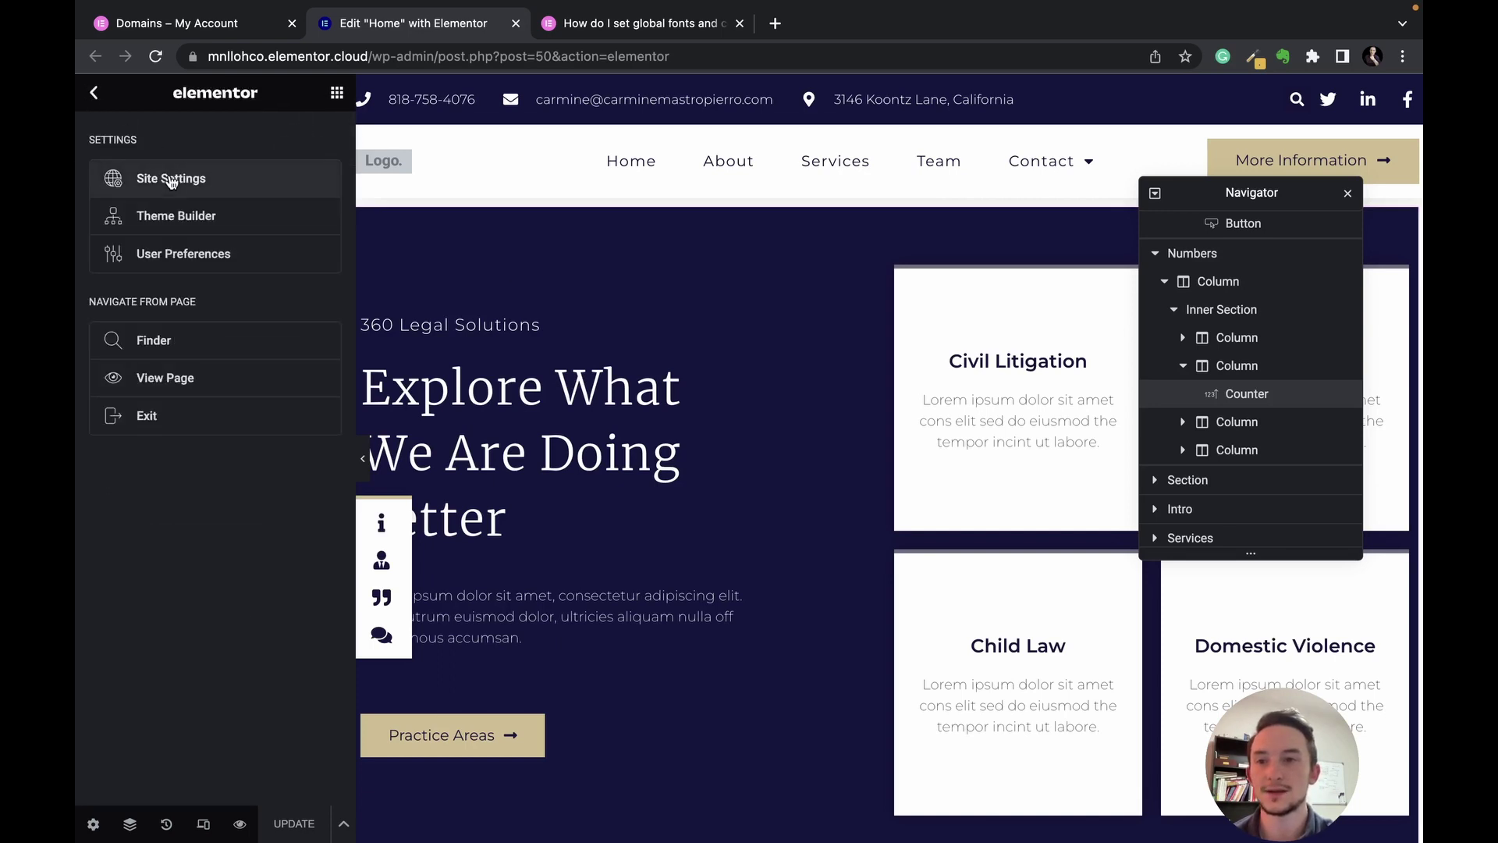
{"action": "left_click", "coordinate": [171, 181]}
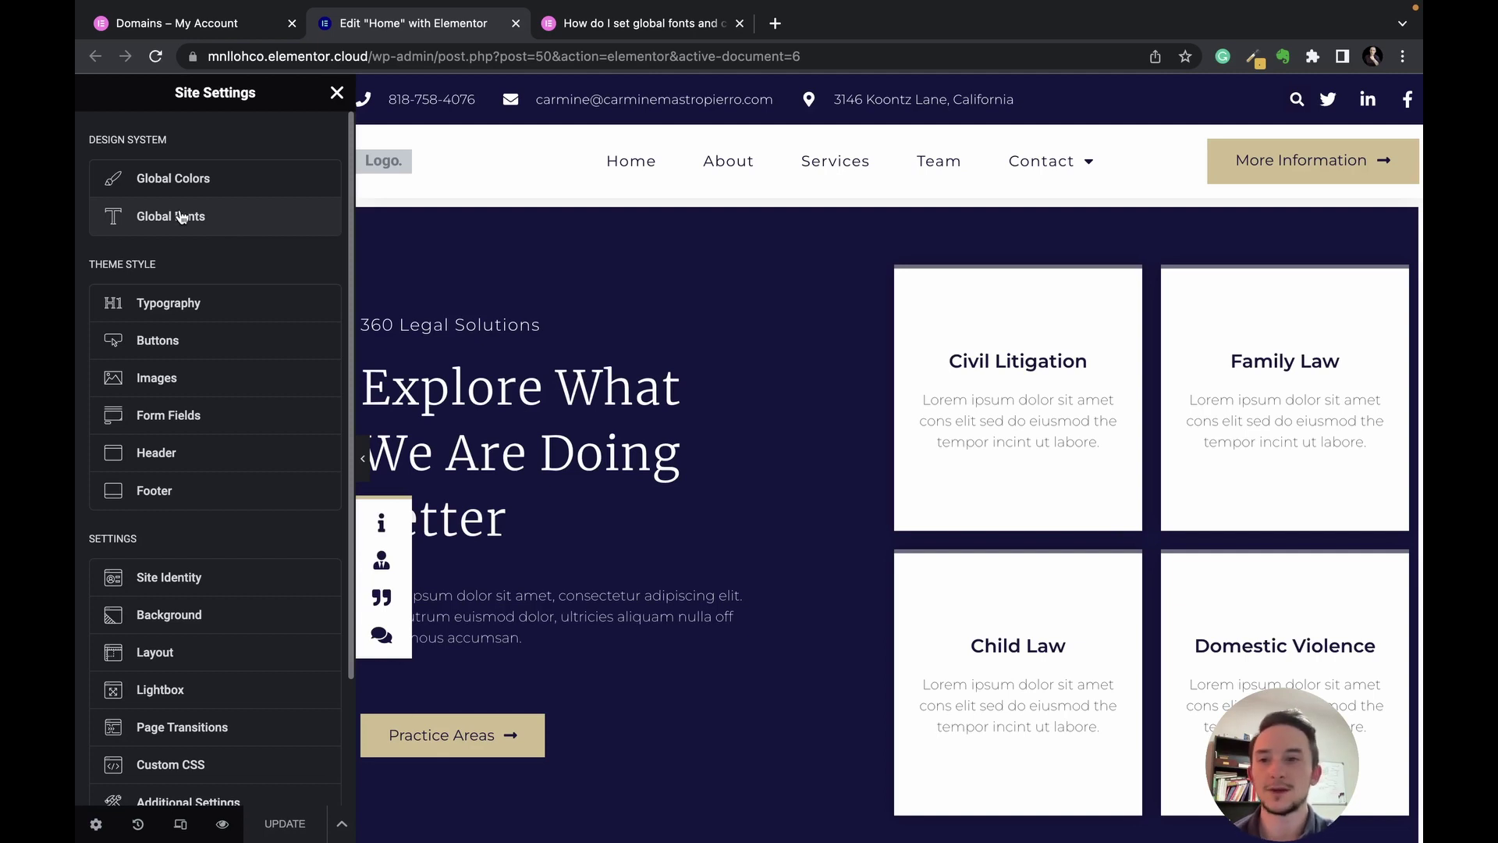
{"action": "left_click", "coordinate": [231, 180]}
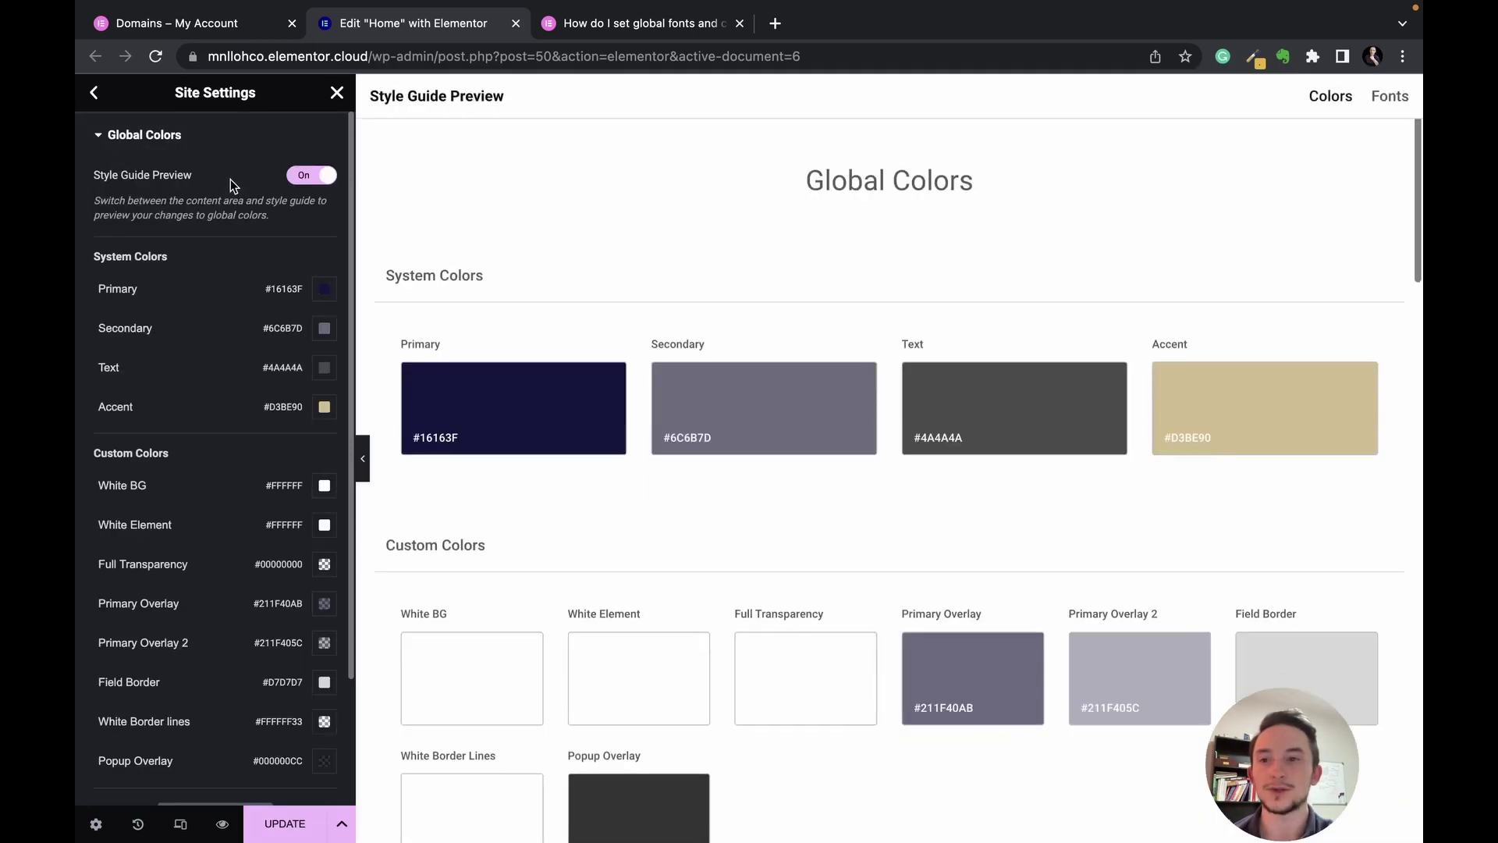
{"action": "scroll", "coordinate": [215, 265], "scroll_direction": "down", "scroll_amount": 3}
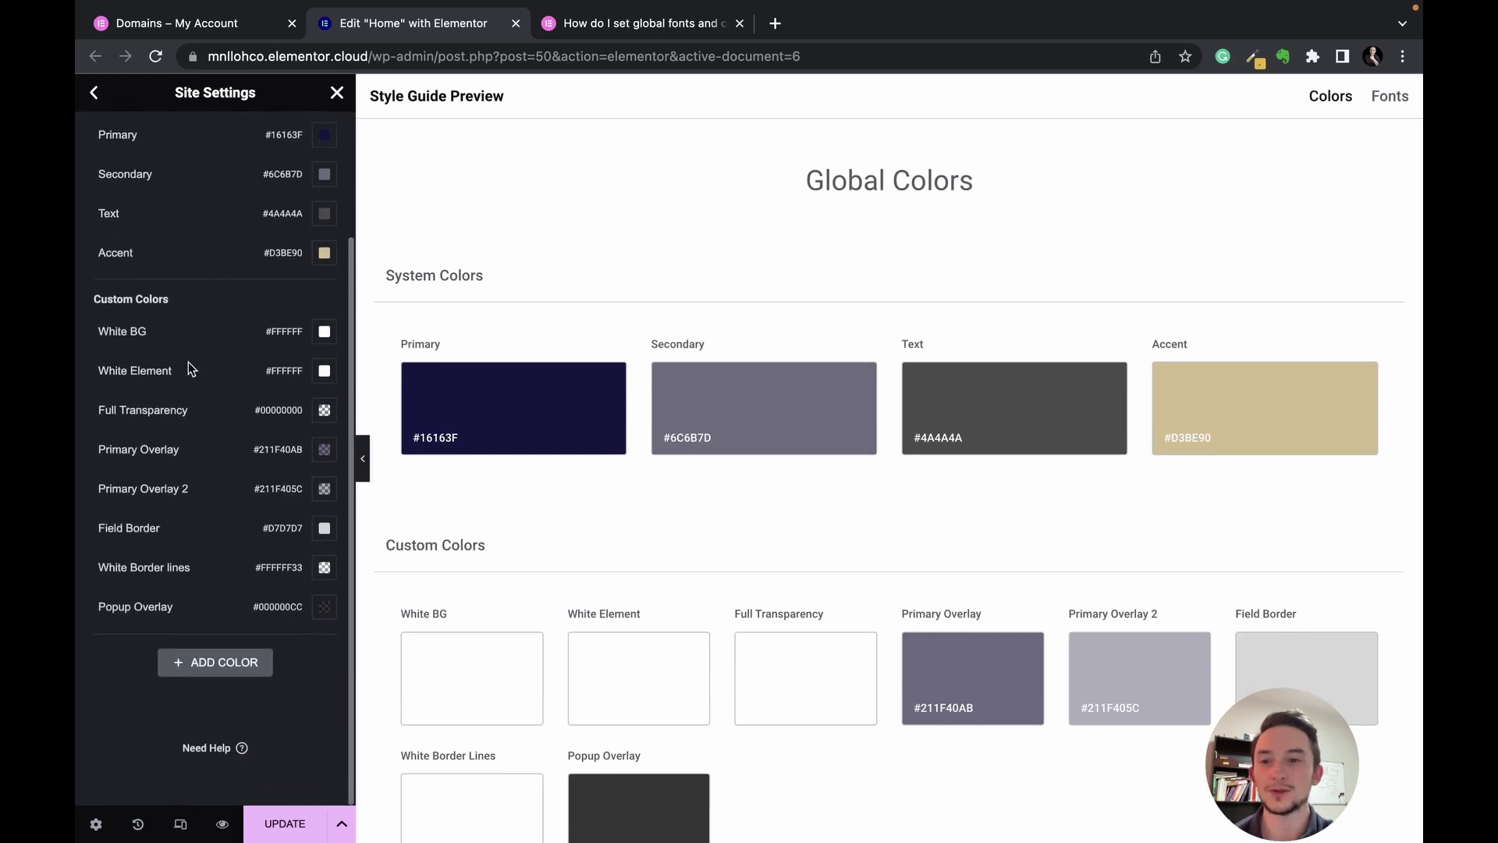
{"action": "scroll", "coordinate": [168, 429], "scroll_direction": "up", "scroll_amount": 2}
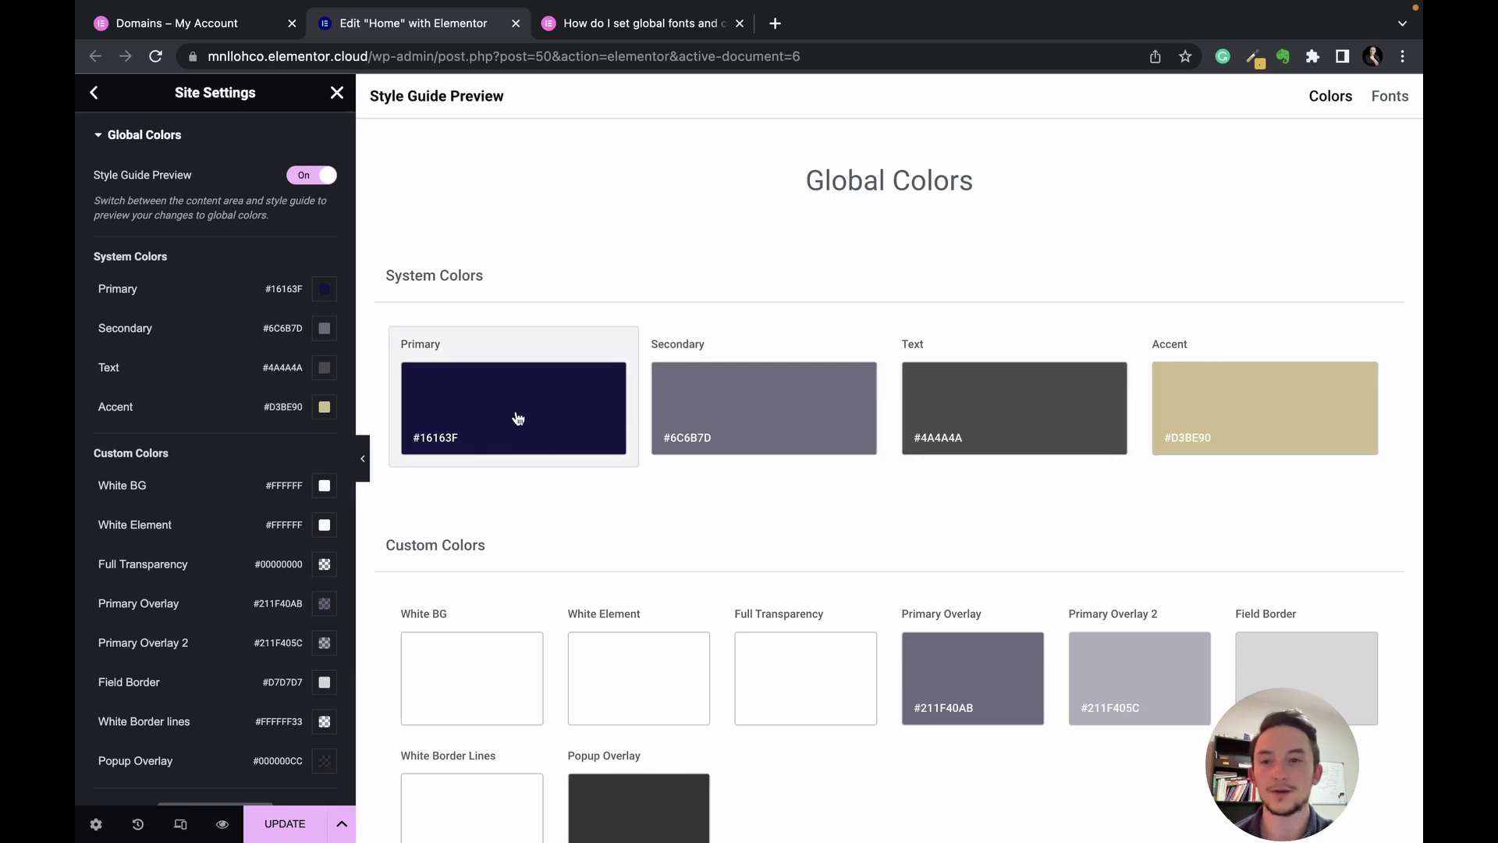
Change the Primary colour to #1515B7 and the Secondary colour to #3E3E49.
{"action": "left_click", "coordinate": [324, 289]}
{"action": "left_click_drag", "start_coordinate": [366, 446], "coordinate": [408, 403]}
{"action": "left_click", "coordinate": [231, 263]}
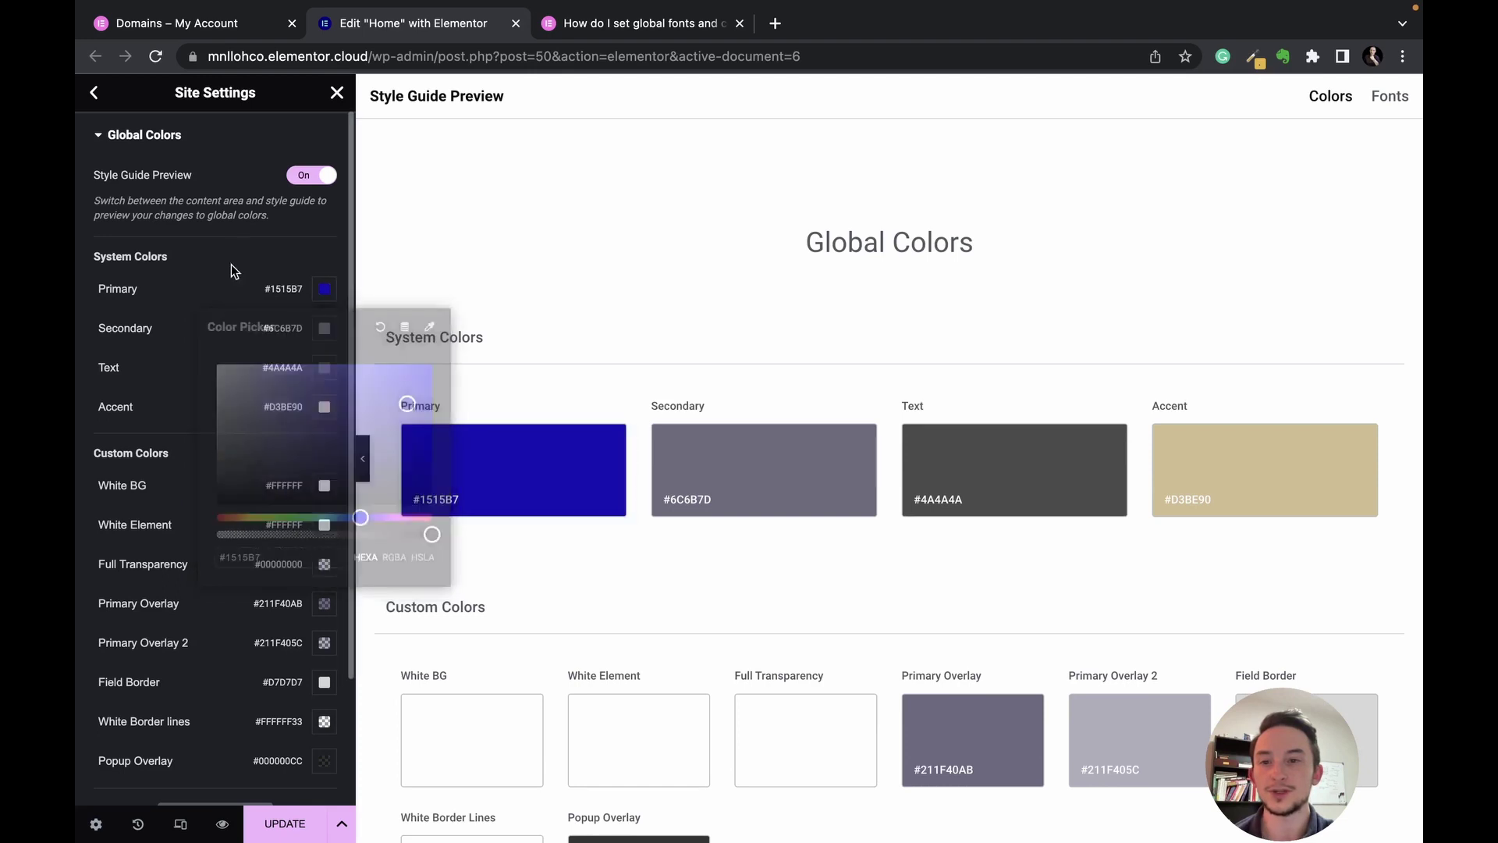
{"action": "left_click", "coordinate": [323, 328]}
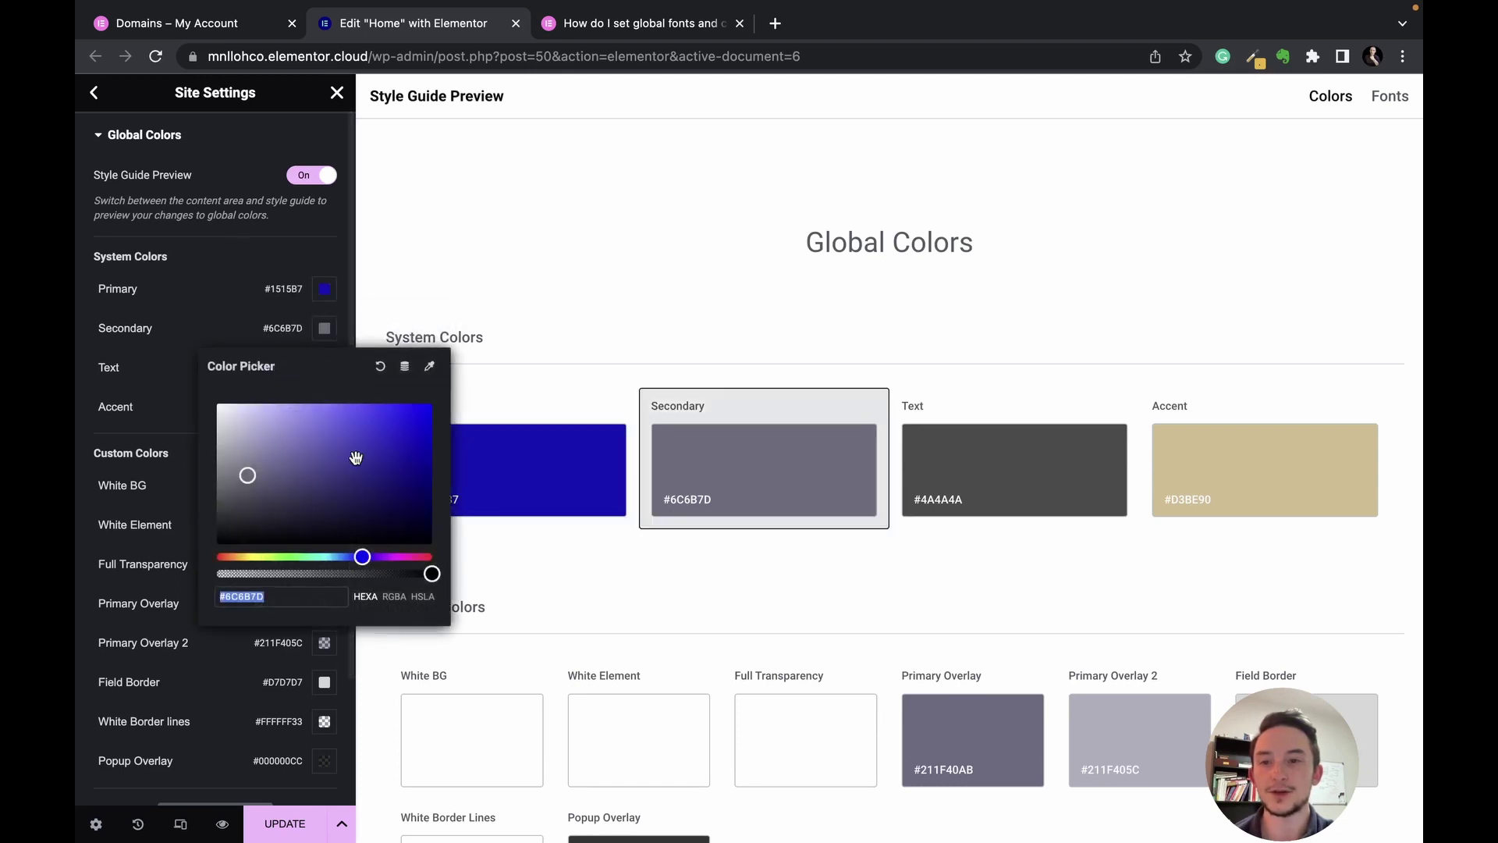
{"action": "left_click_drag", "start_coordinate": [241, 484], "coordinate": [249, 503]}
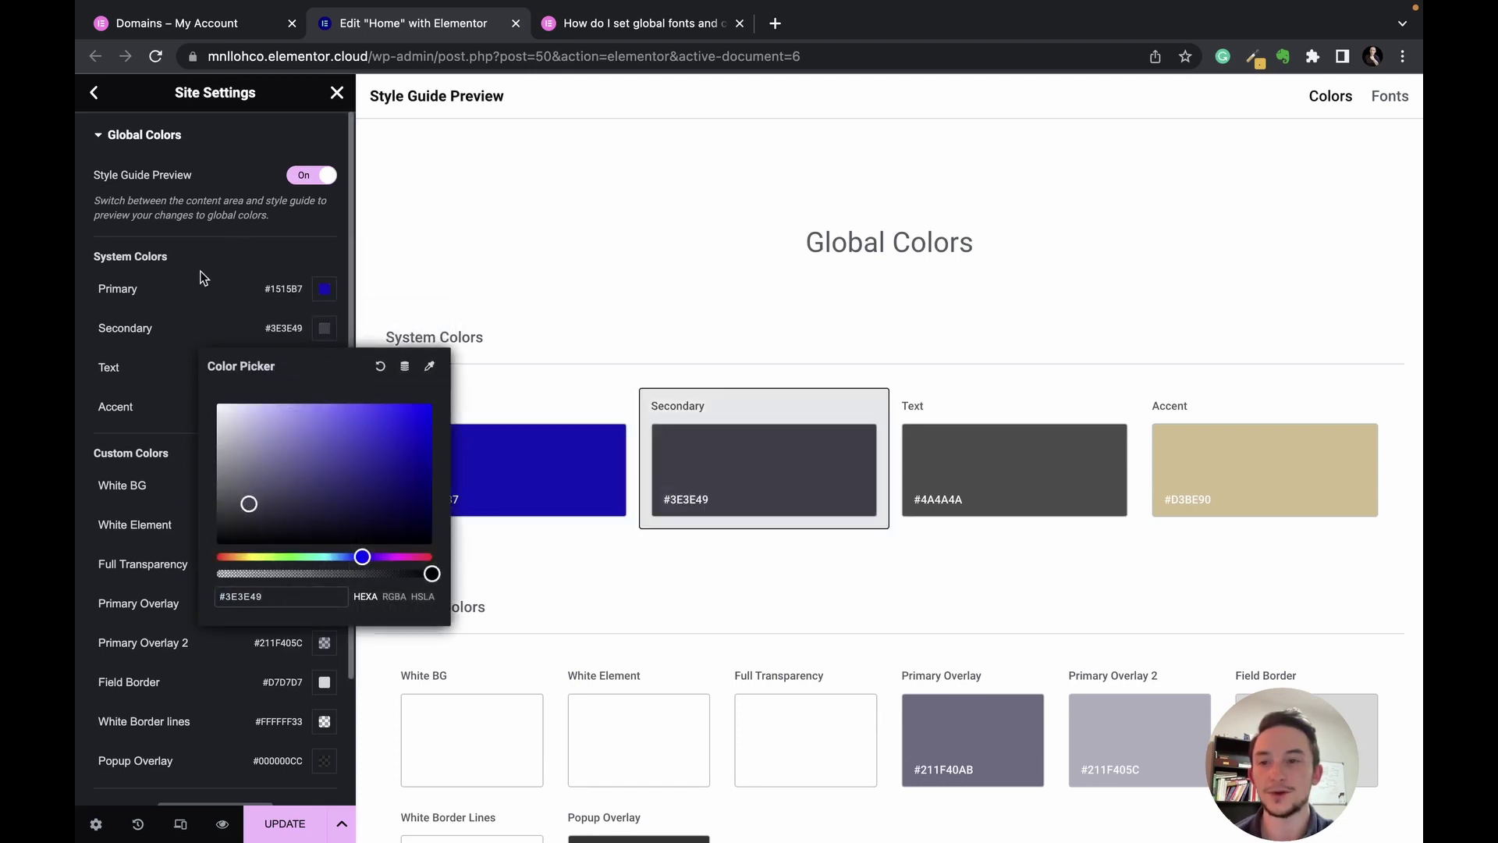
{"action": "left_click", "coordinate": [218, 379]}
Set the Text colour to black #000000 and update the site settings.
{"action": "scroll", "coordinate": [218, 380], "scroll_direction": "down", "scroll_amount": 1}
{"action": "left_click", "coordinate": [326, 284]}
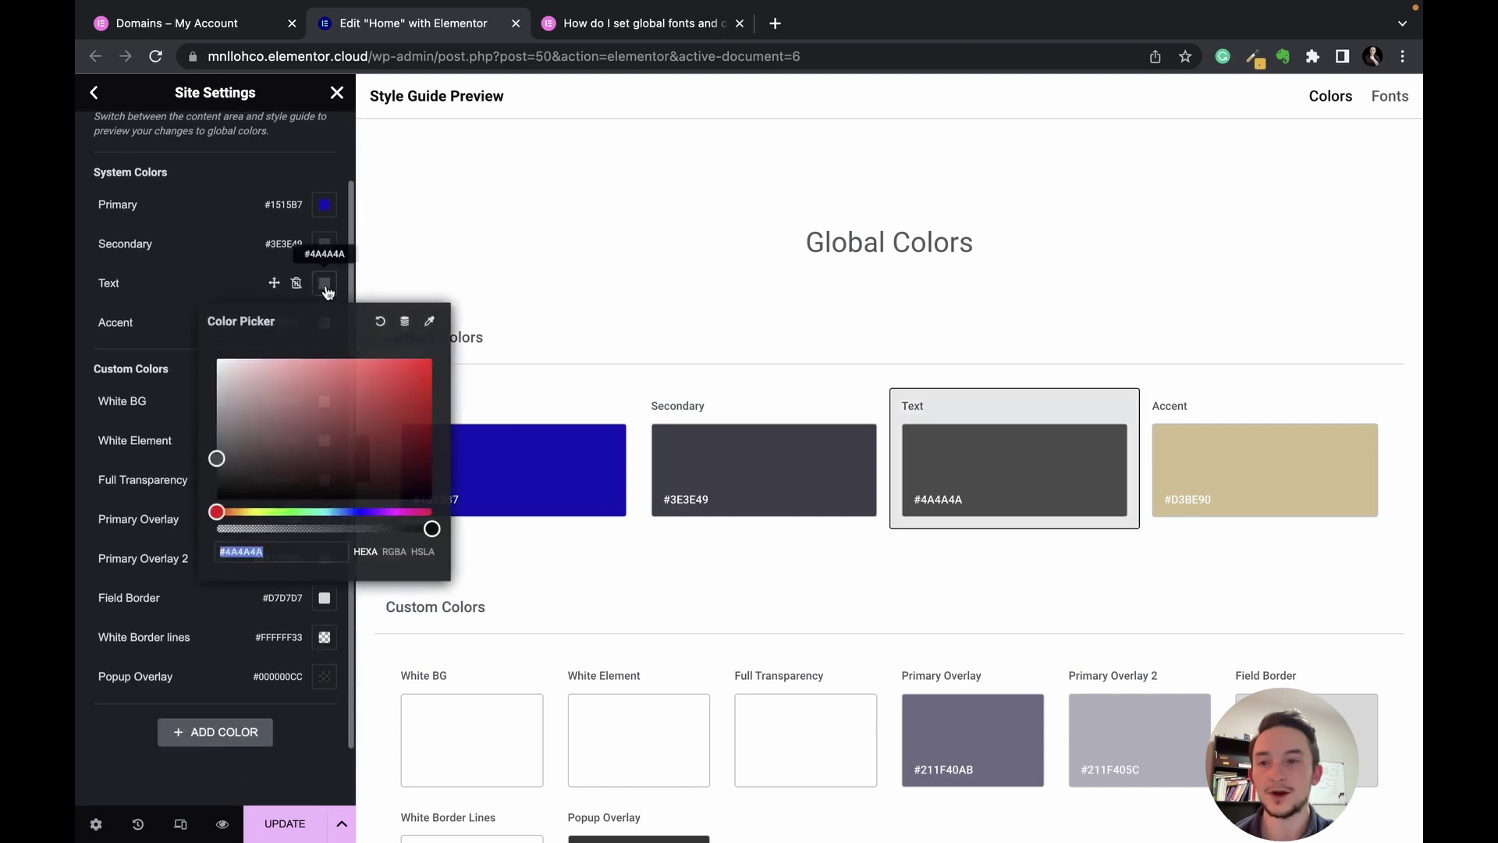
{"action": "type", "text": "#000000"}
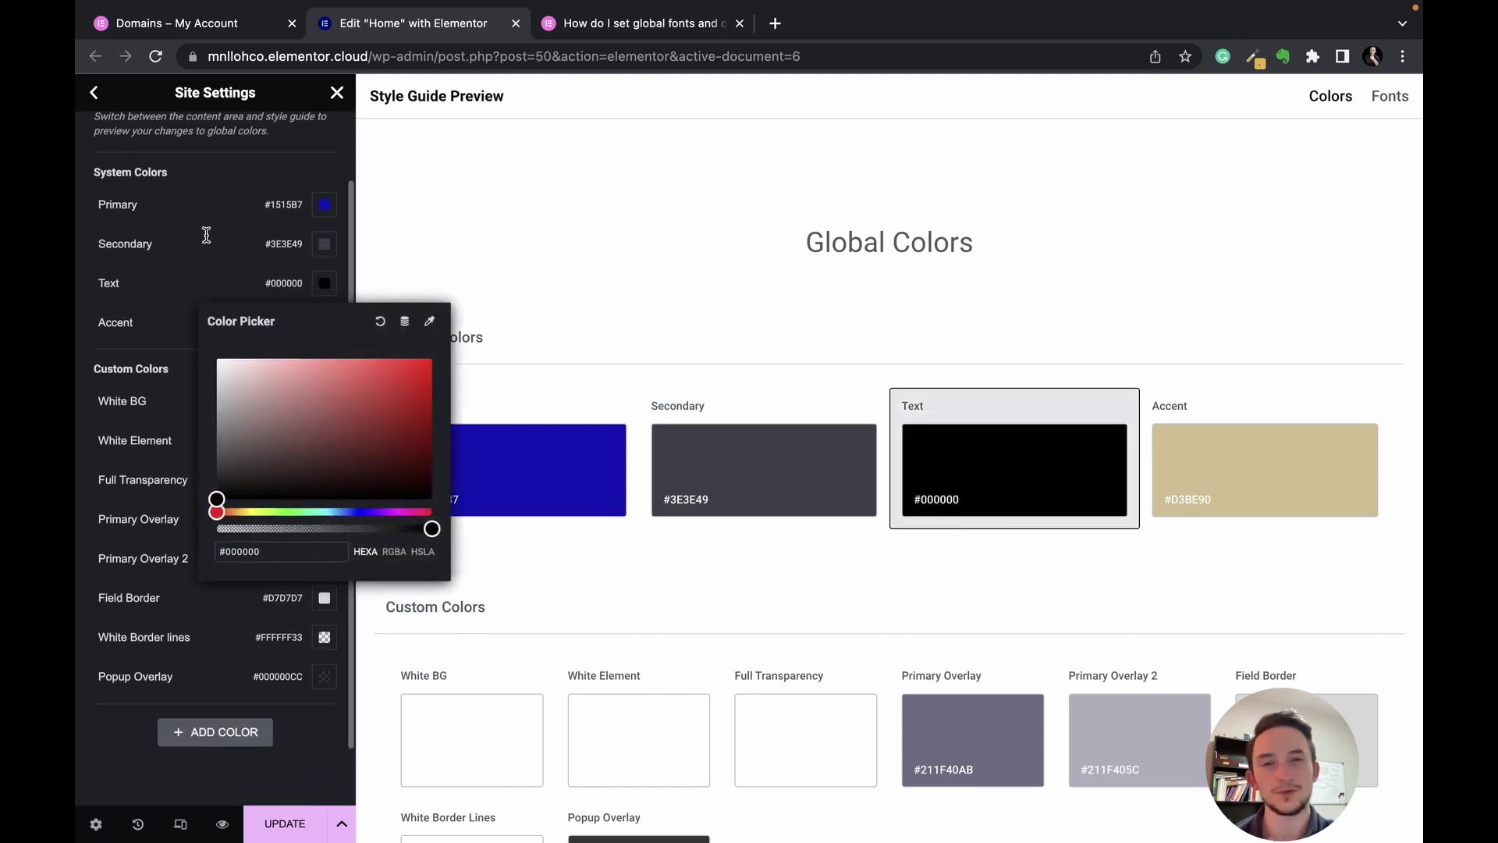
{"action": "left_click", "coordinate": [206, 238]}
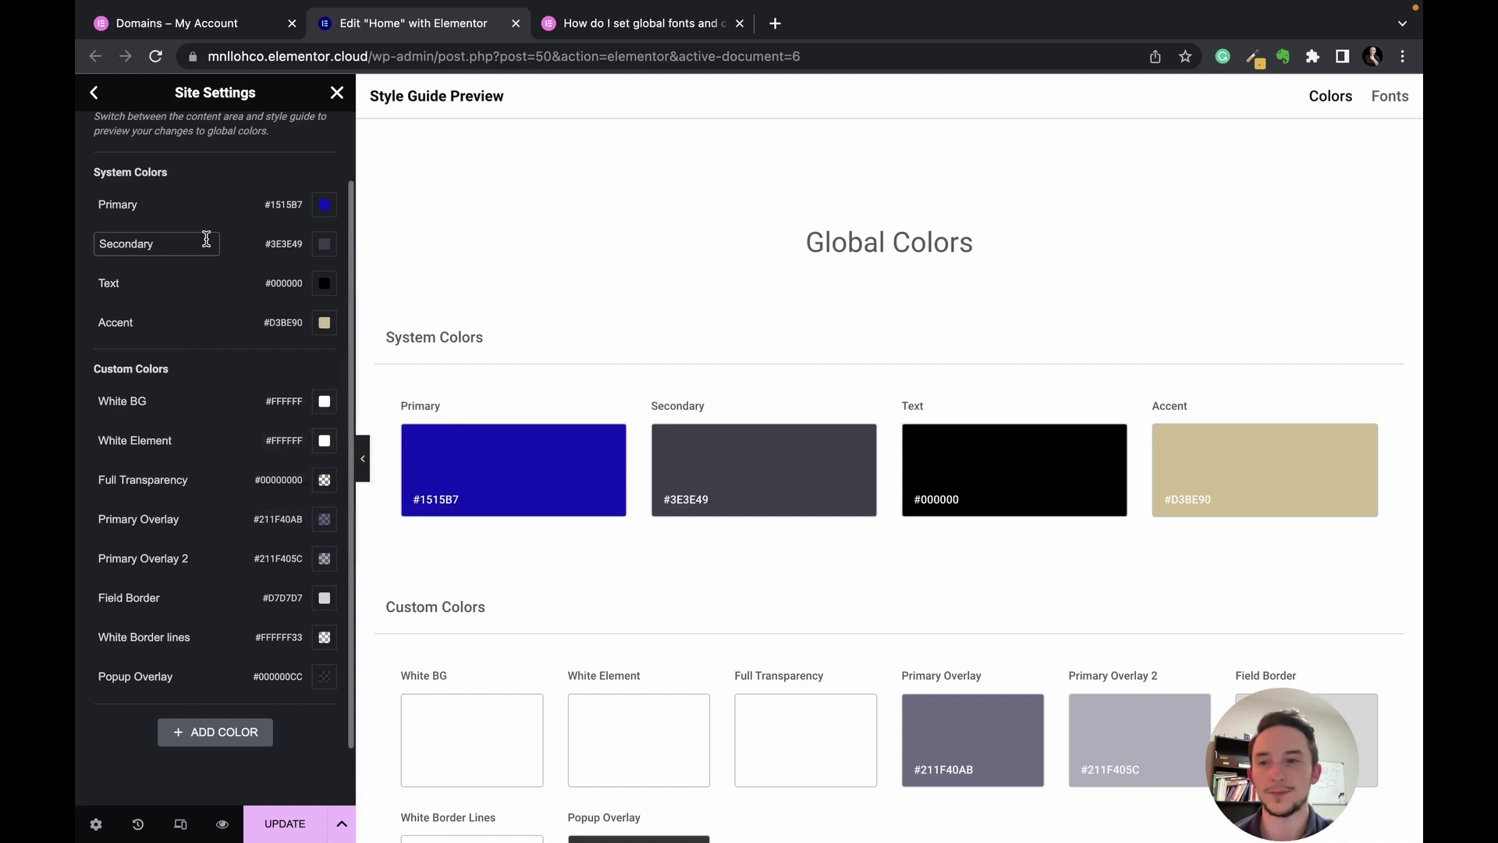
{"action": "scroll", "coordinate": [221, 351], "scroll_direction": "up", "scroll_amount": 1}
{"action": "left_click", "coordinate": [289, 826]}
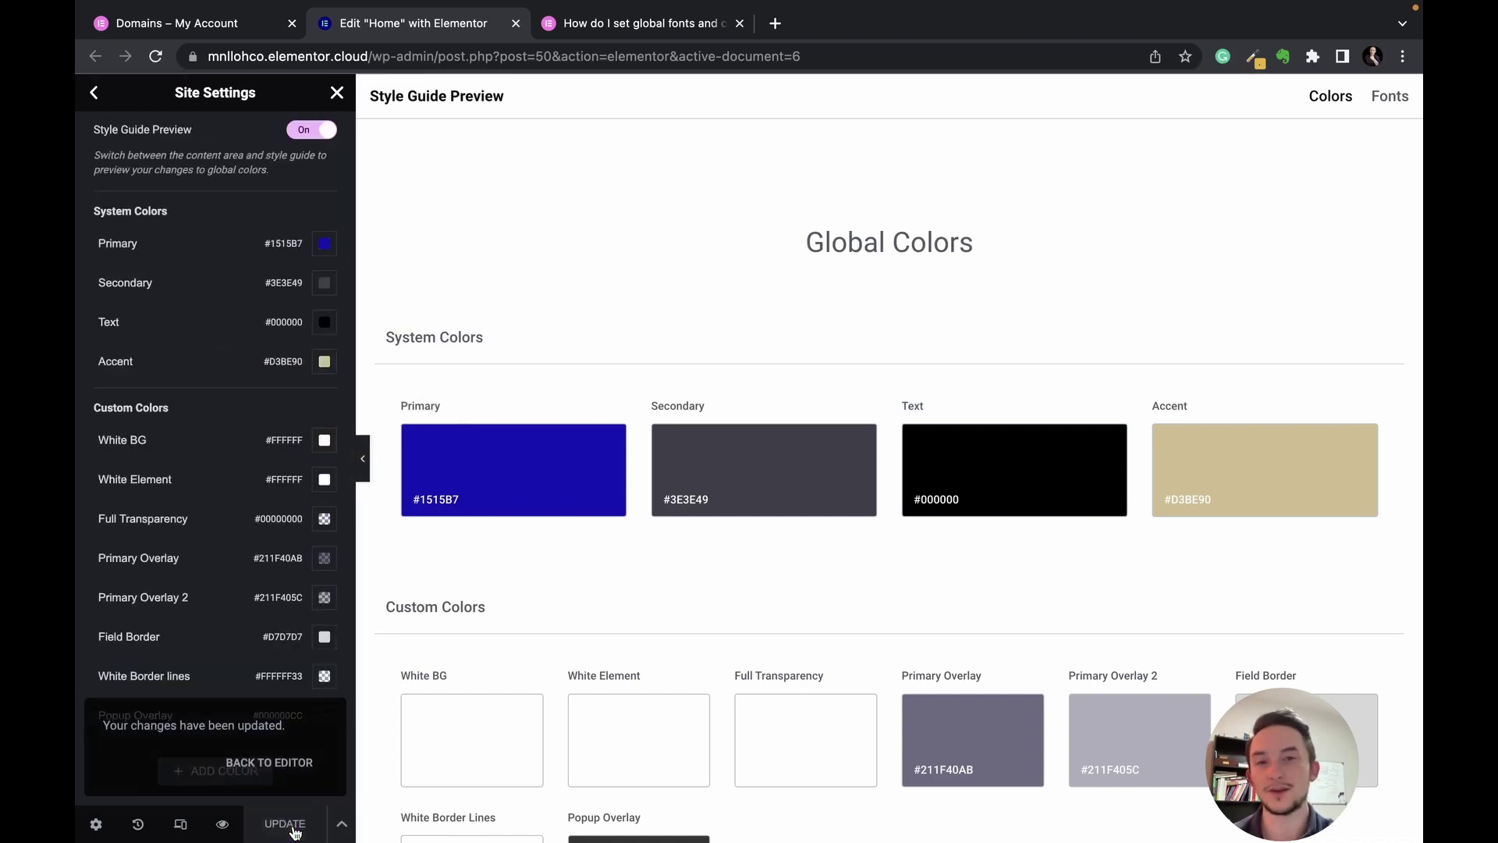
In Global Fonts, set the Primary font family to Lato.
{"action": "left_click", "coordinate": [97, 92]}
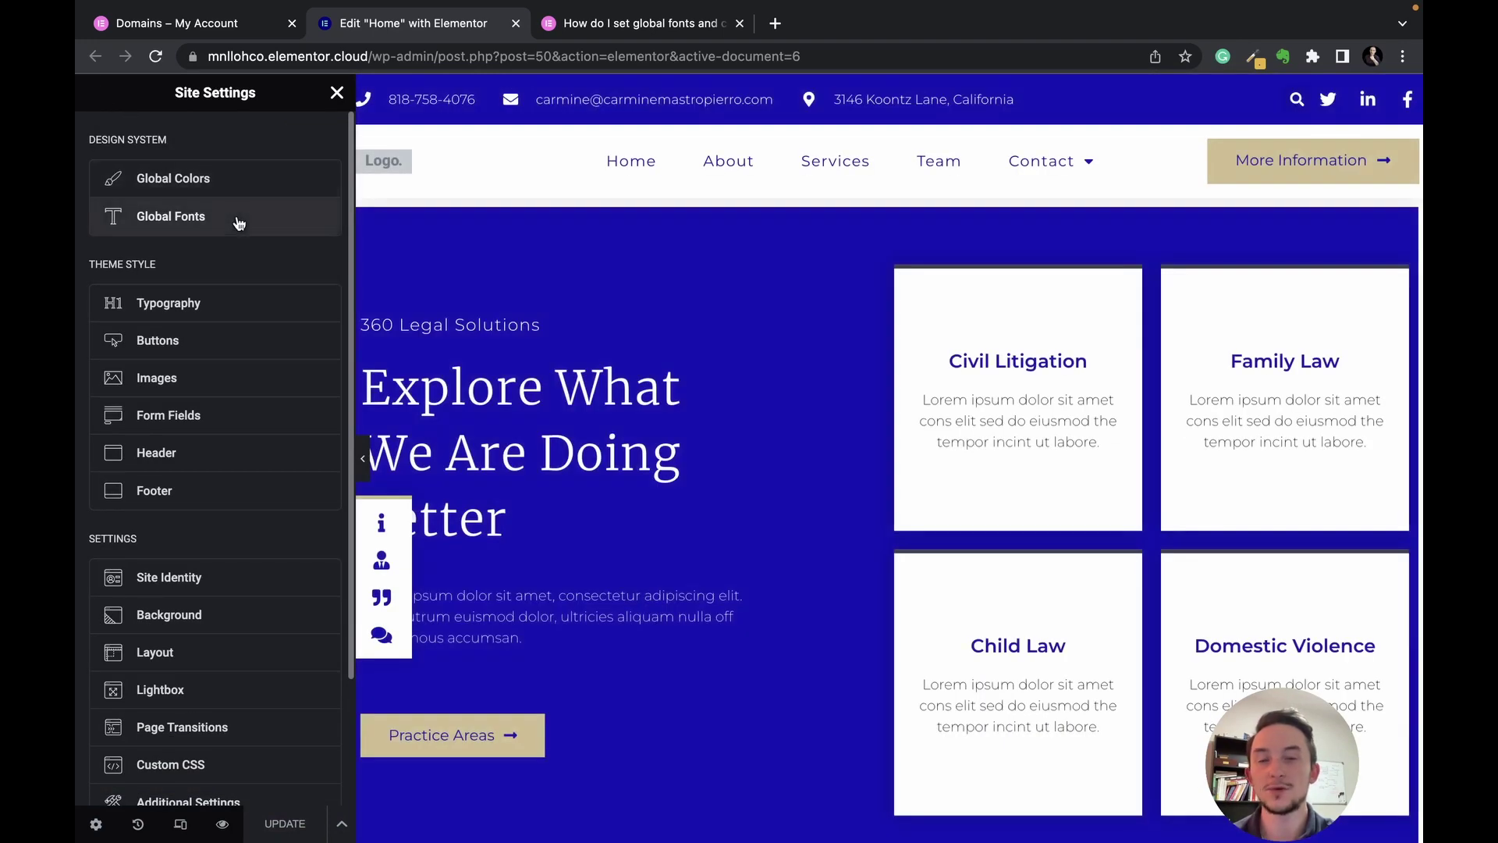
{"action": "left_click", "coordinate": [239, 224]}
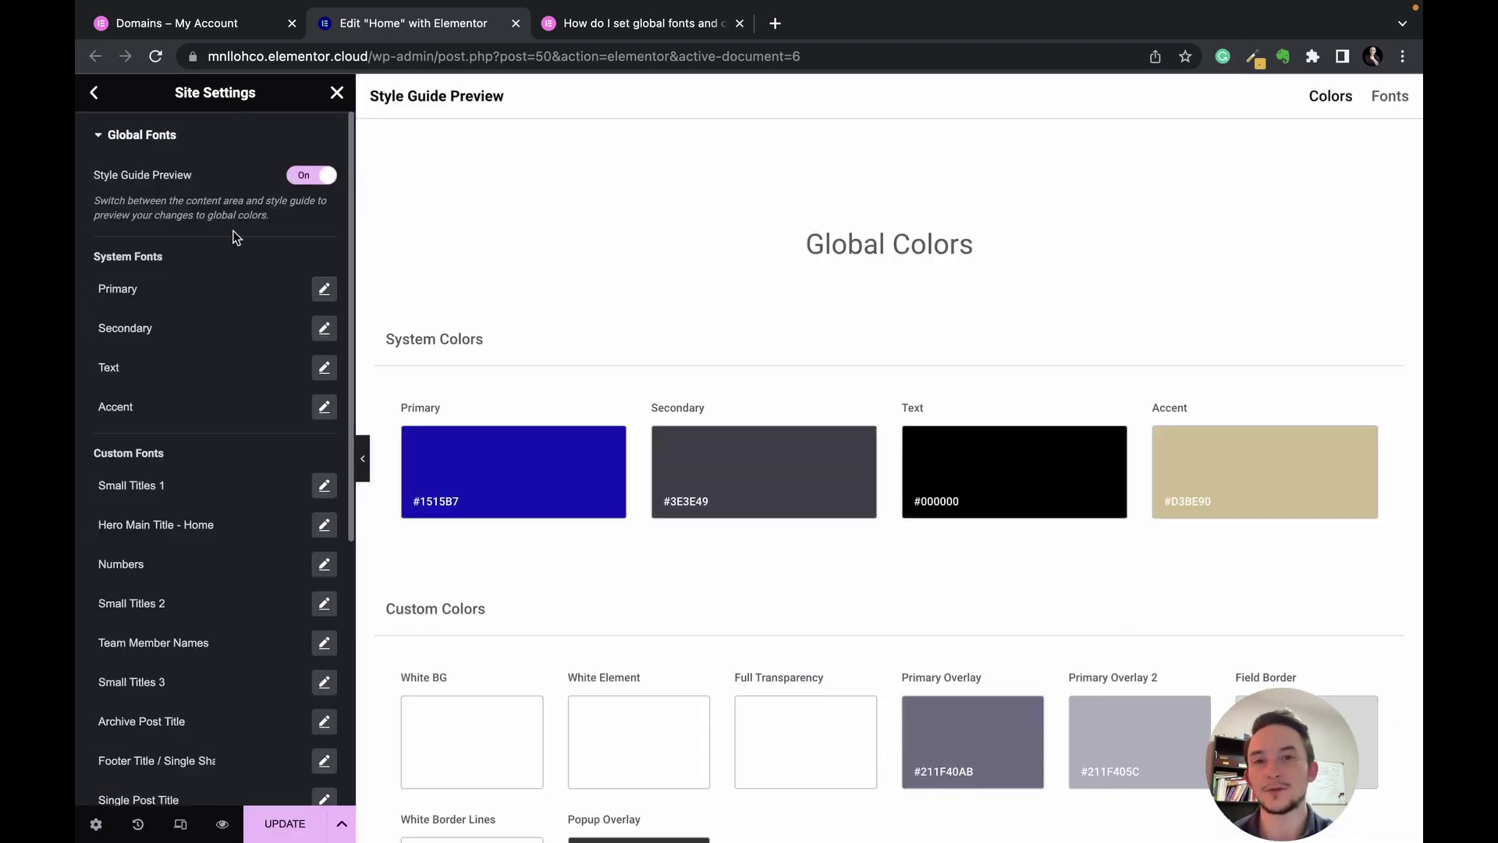
{"action": "scroll", "coordinate": [281, 258], "scroll_direction": "down", "scroll_amount": 1}
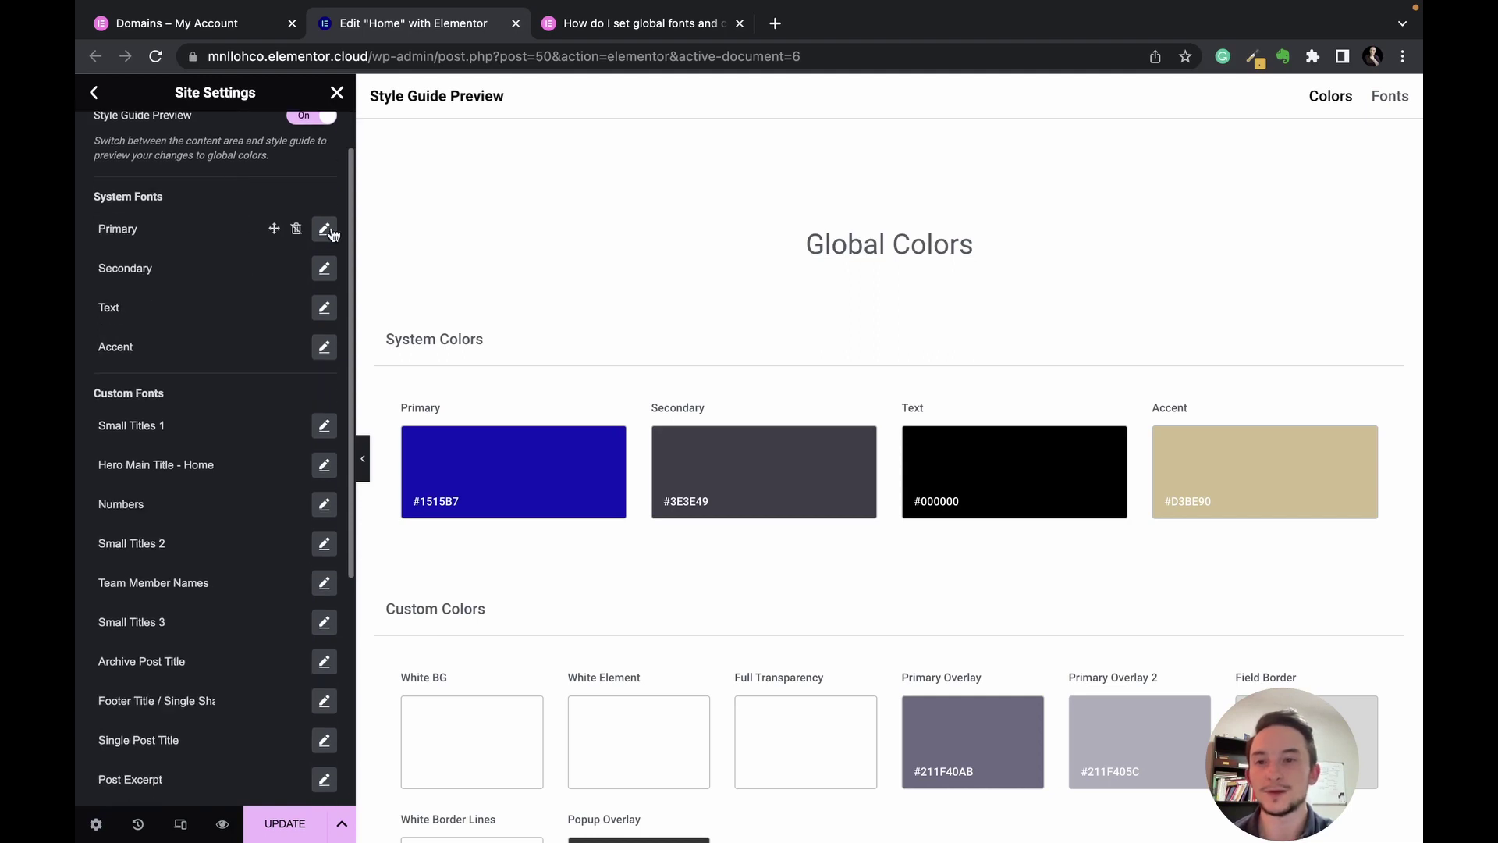
{"action": "left_click", "coordinate": [325, 230]}
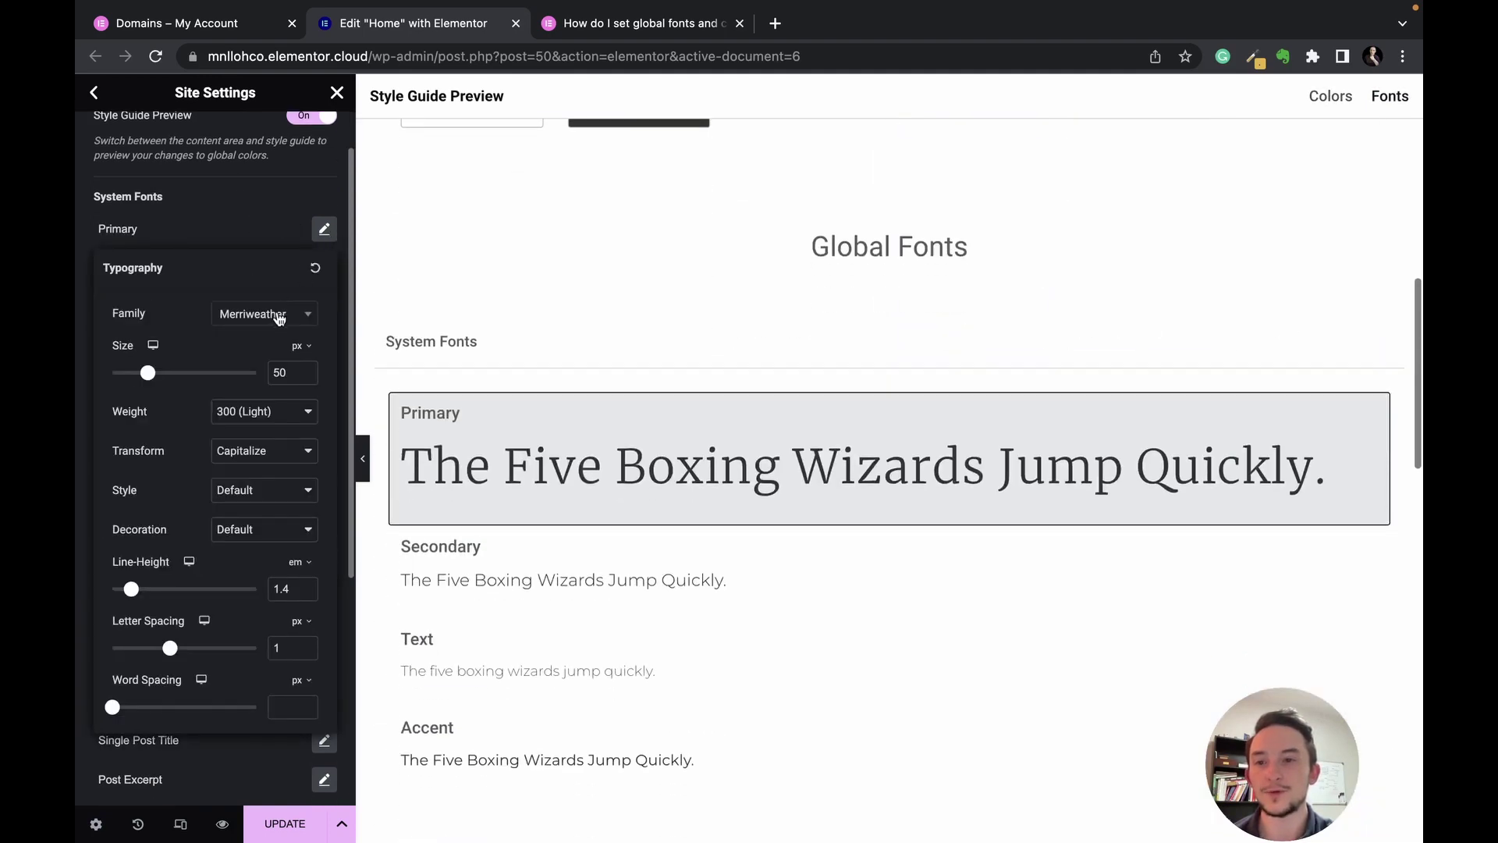
{"action": "left_click", "coordinate": [308, 314]}
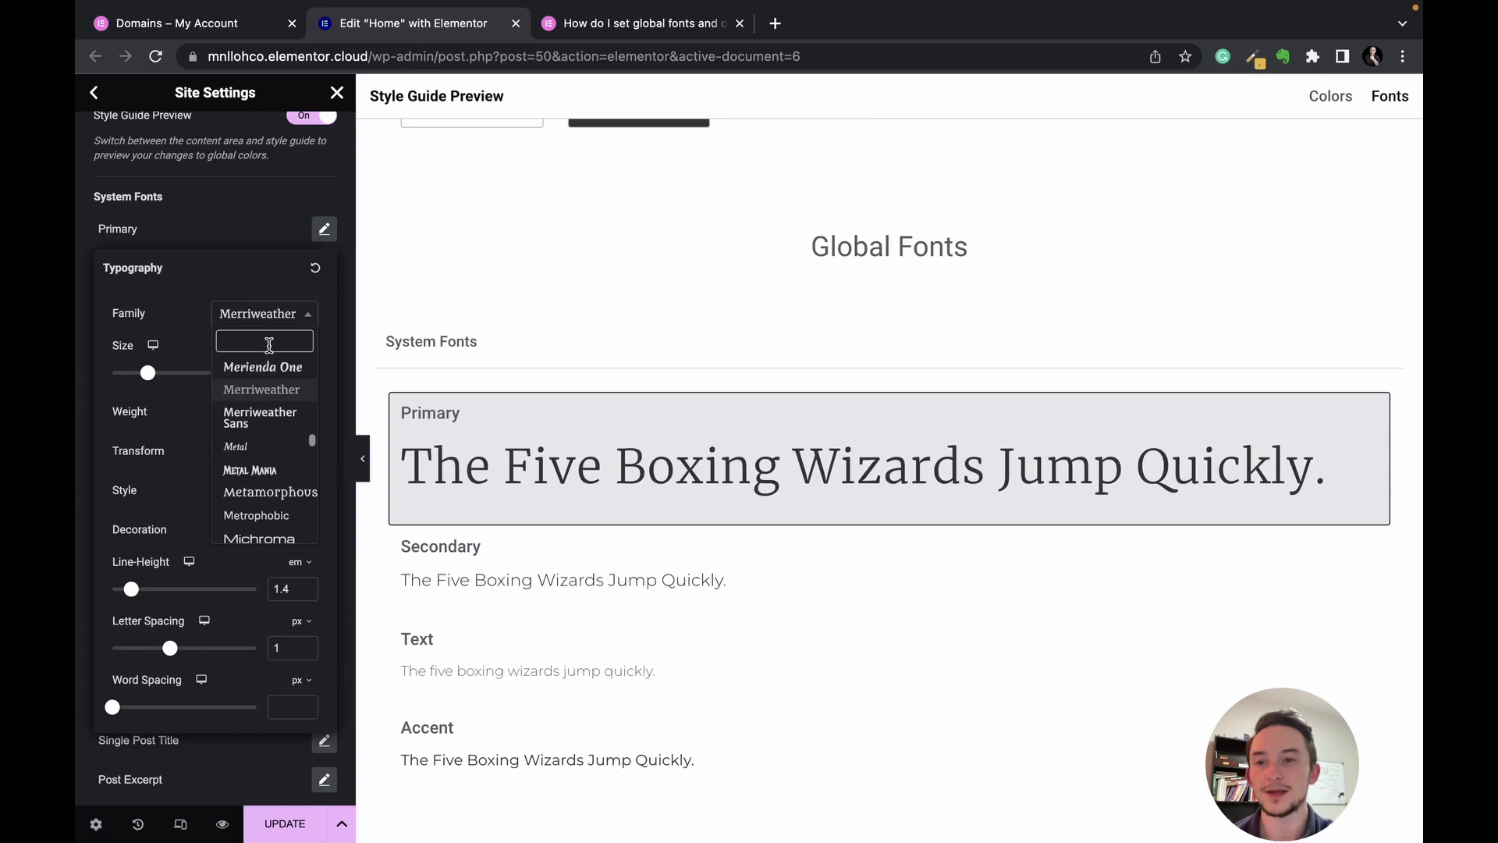
{"action": "type", "text": "lato"}
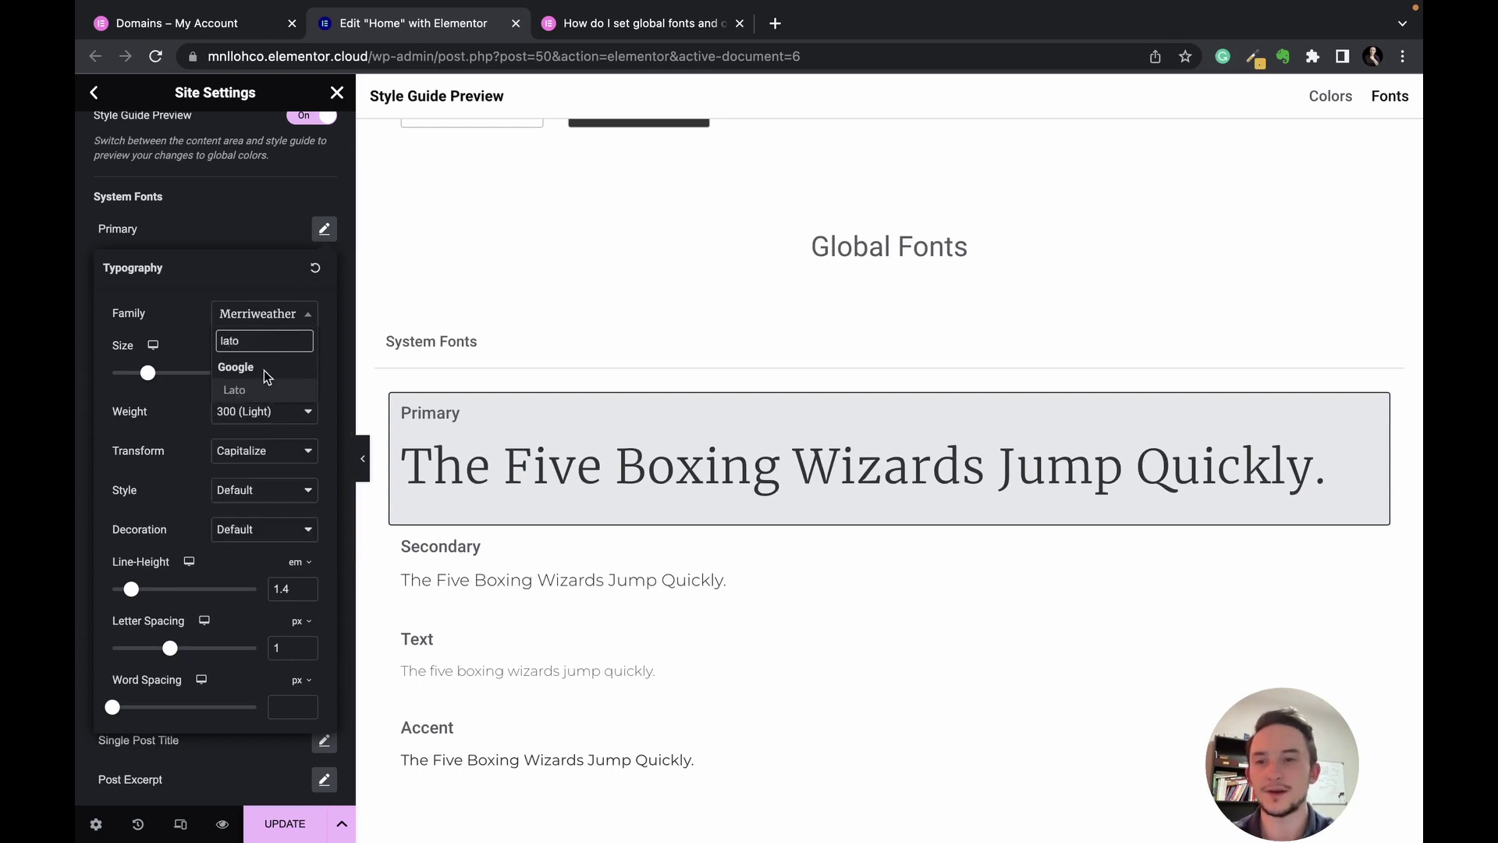
{"action": "left_click", "coordinate": [251, 397]}
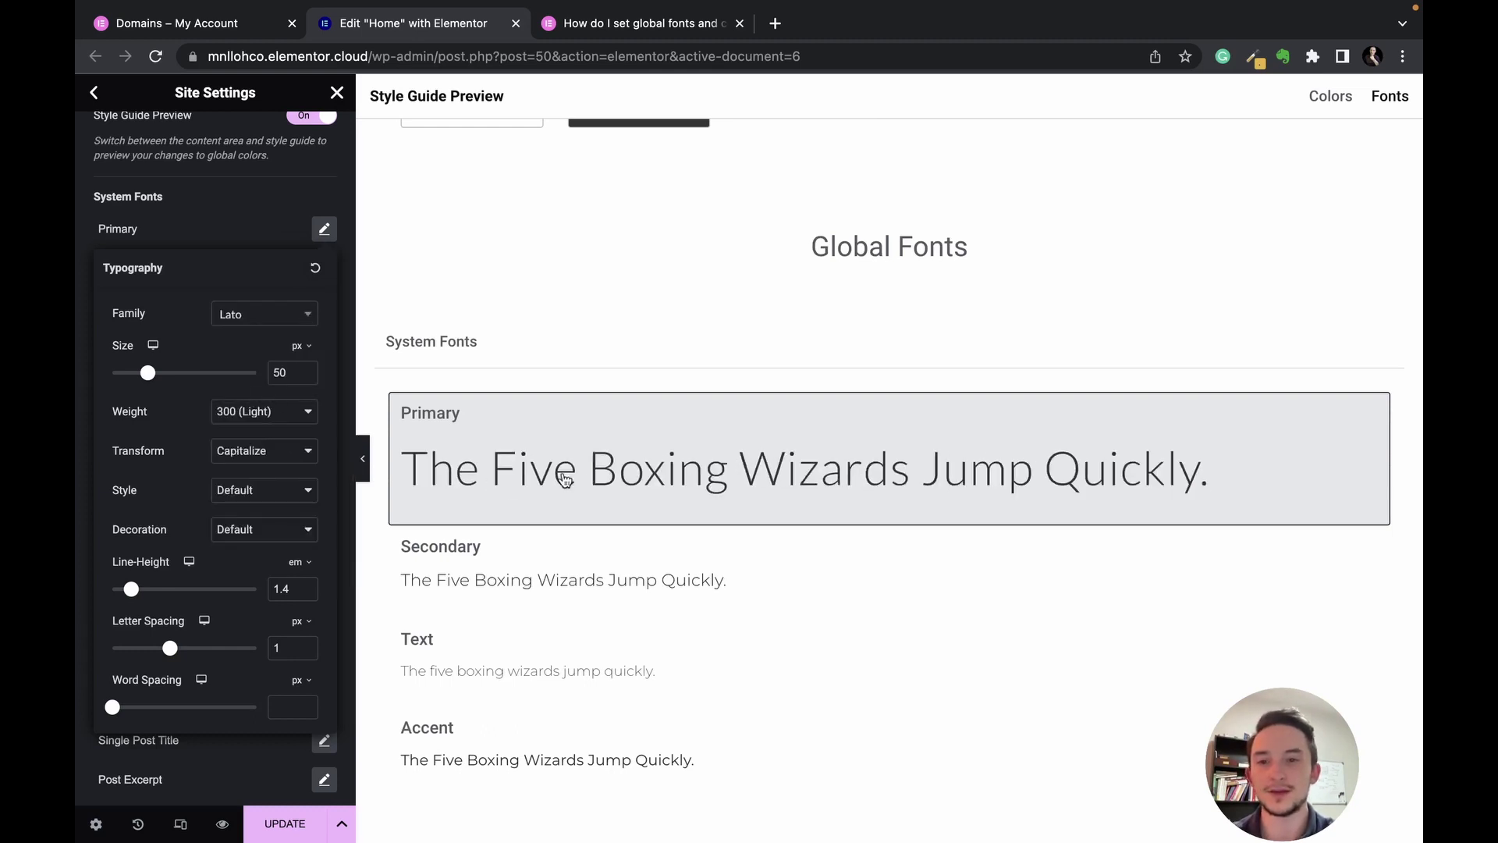
{"action": "scroll", "coordinate": [548, 548], "scroll_direction": "down", "scroll_amount": 2}
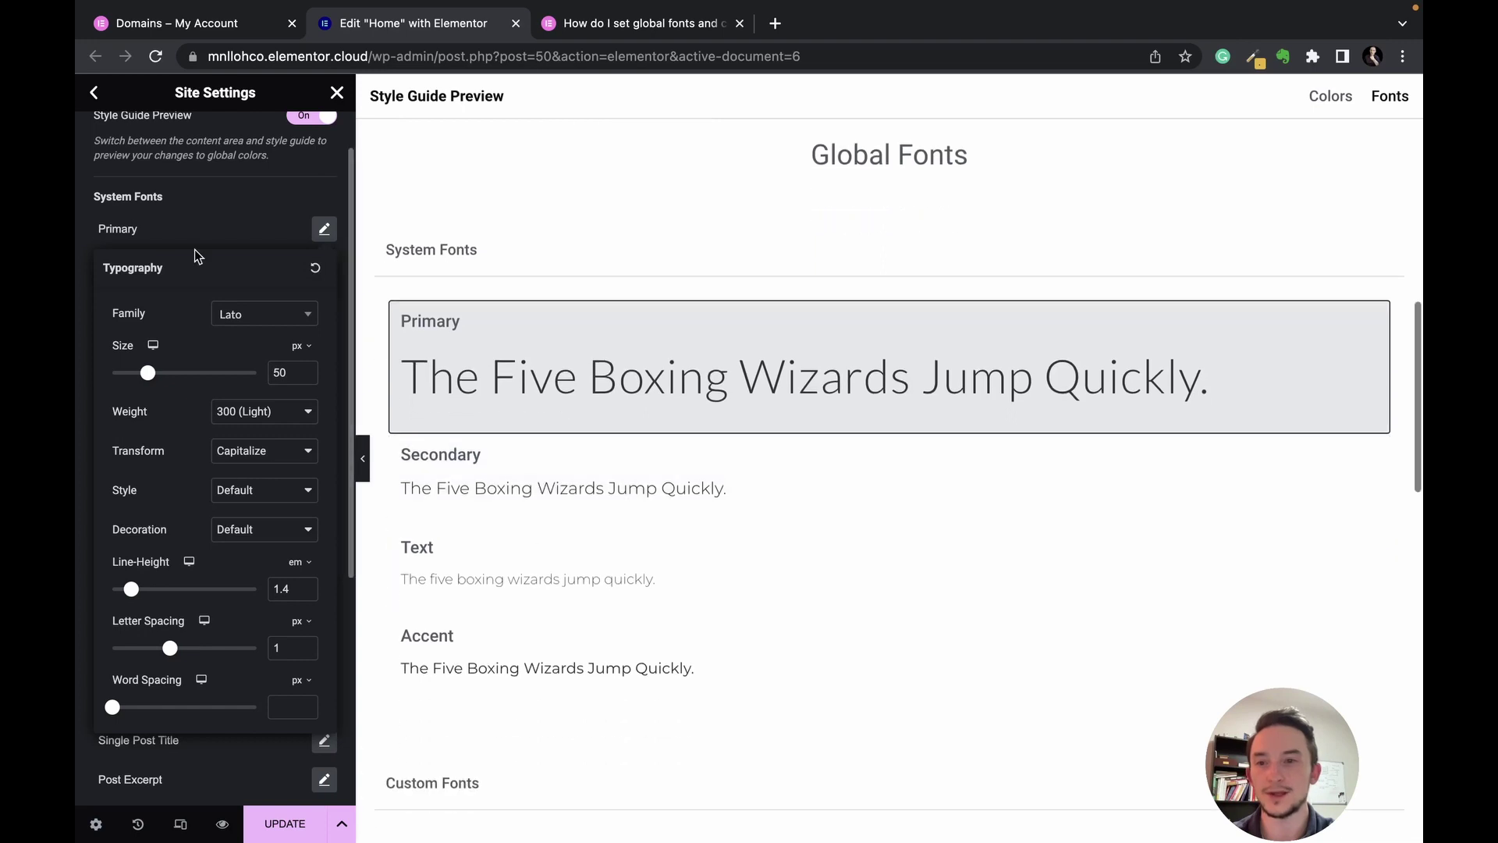
{"action": "left_click", "coordinate": [231, 236]}
Set the Secondary font to Lato with weight 400 (Normal).
{"action": "left_click", "coordinate": [324, 270]}
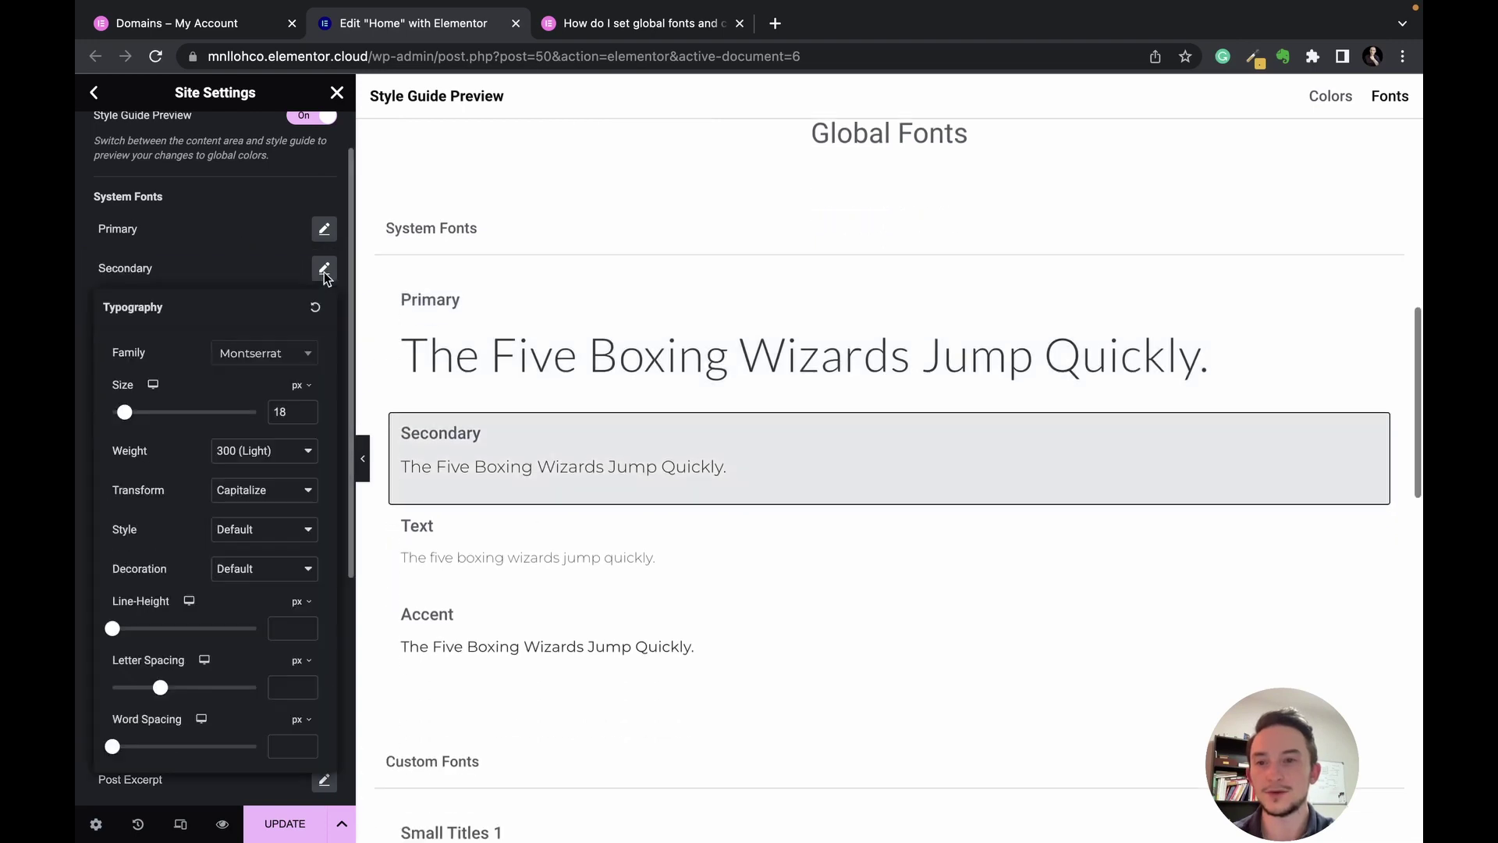
{"action": "left_click", "coordinate": [265, 354]}
{"action": "type", "text": "lato"}
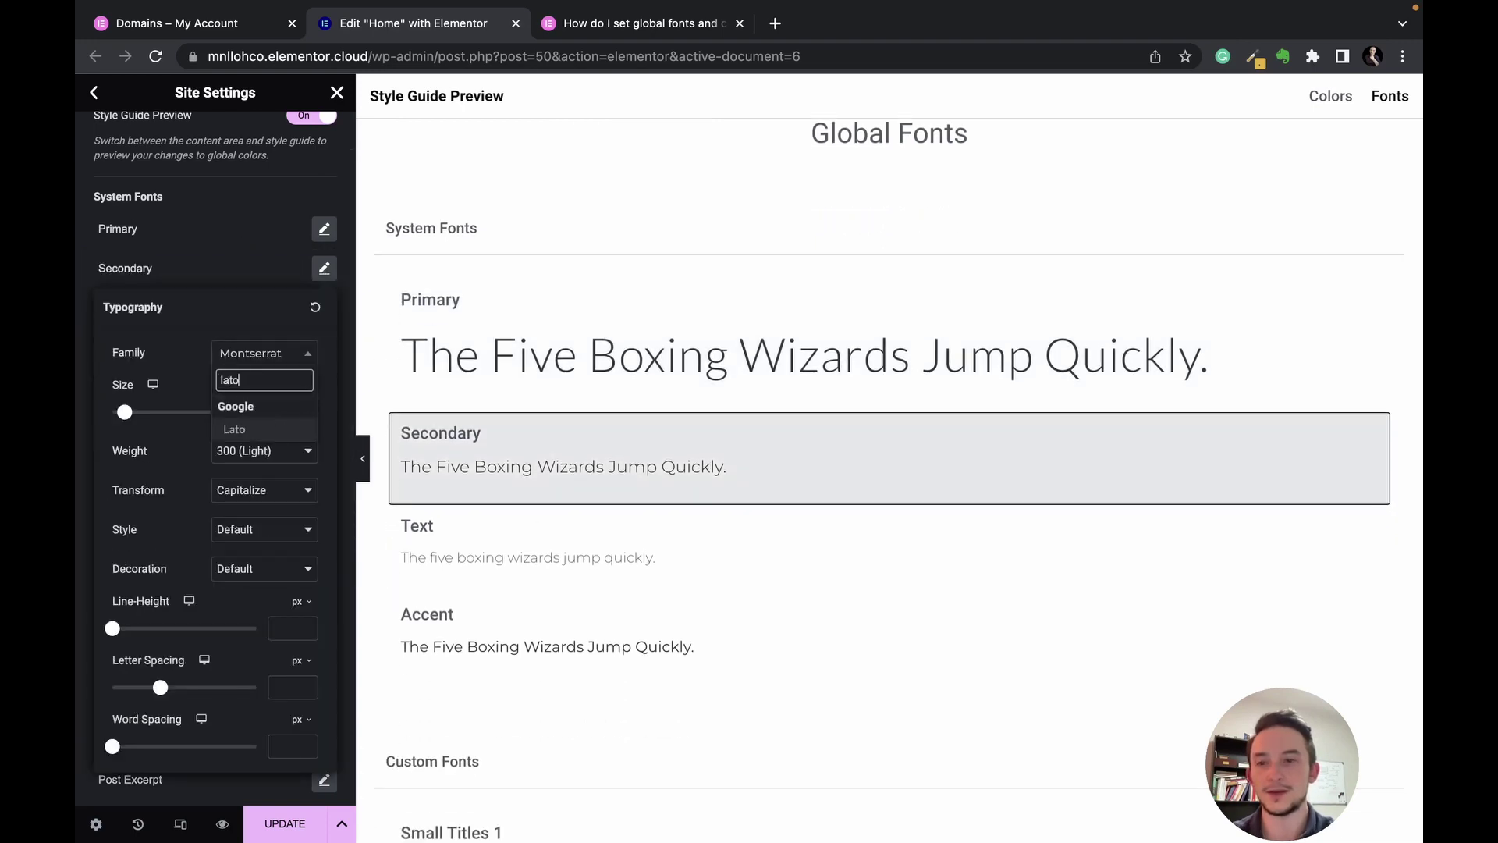
{"action": "left_click", "coordinate": [245, 408]}
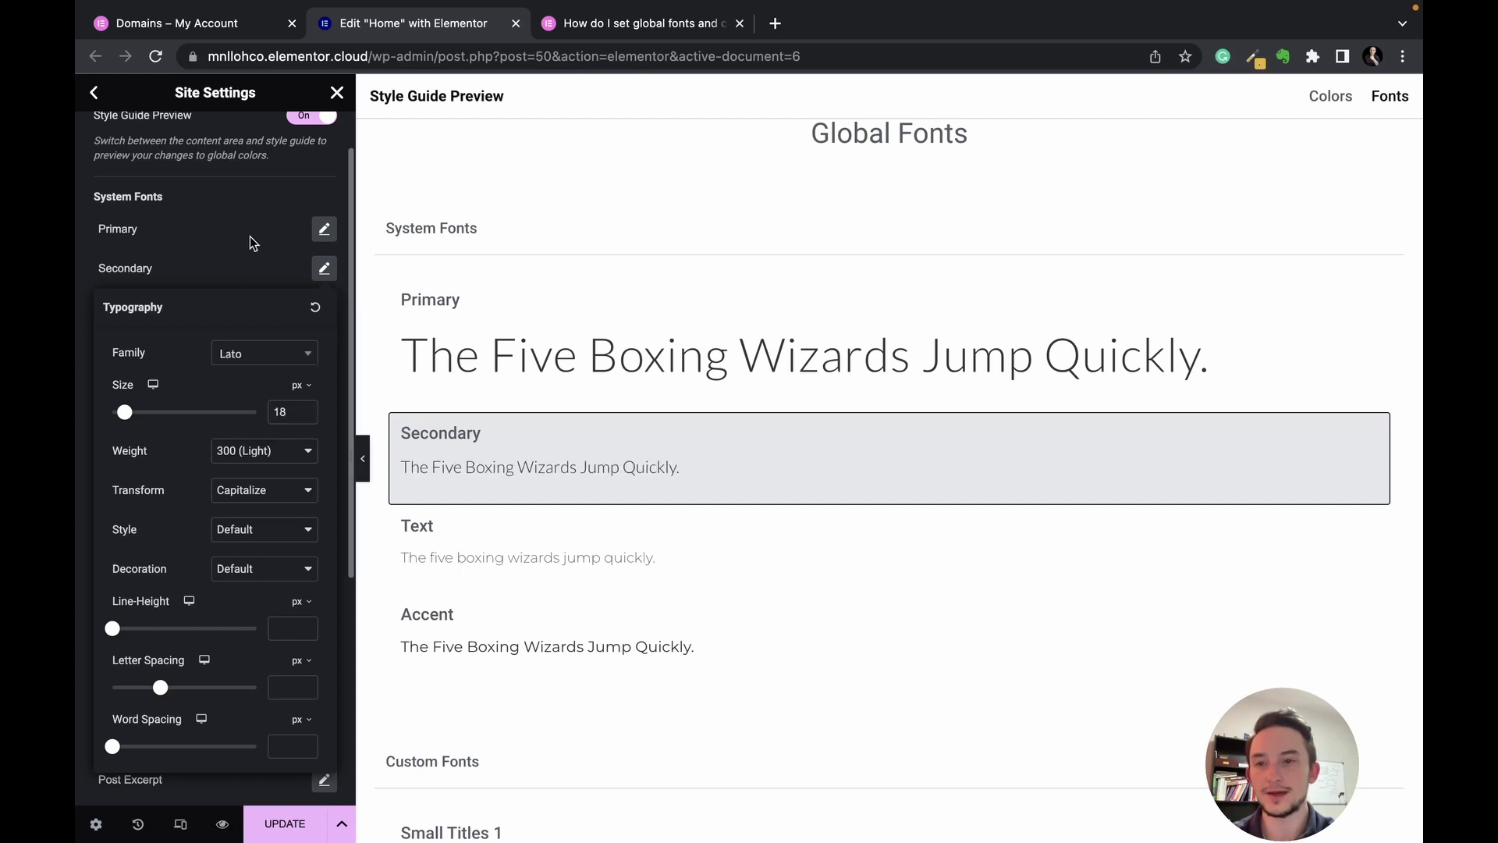
{"action": "left_click", "coordinate": [244, 459]}
{"action": "left_click", "coordinate": [244, 471]}
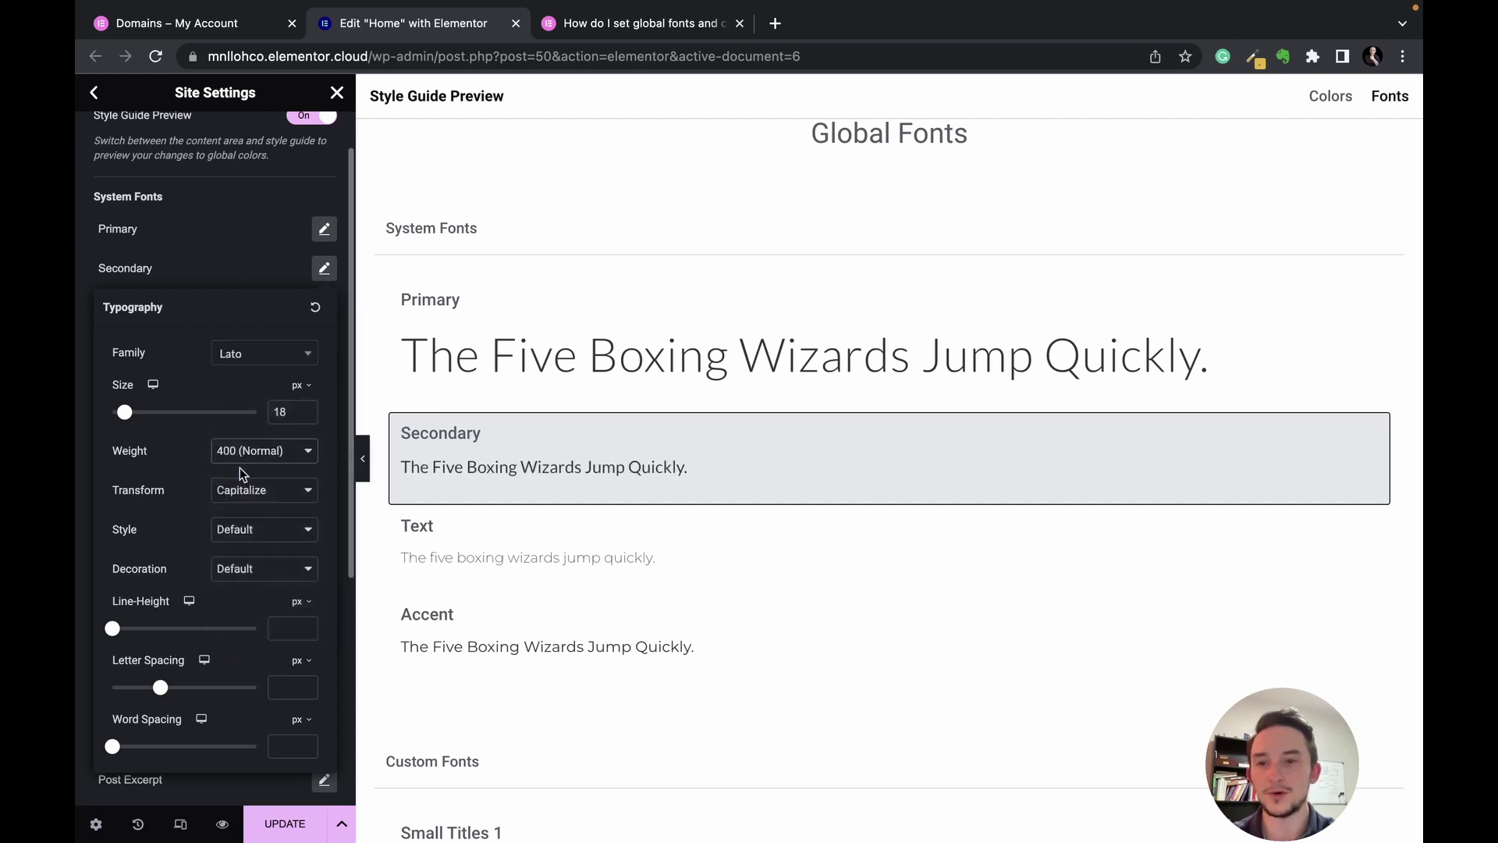
{"action": "left_click", "coordinate": [234, 269]}
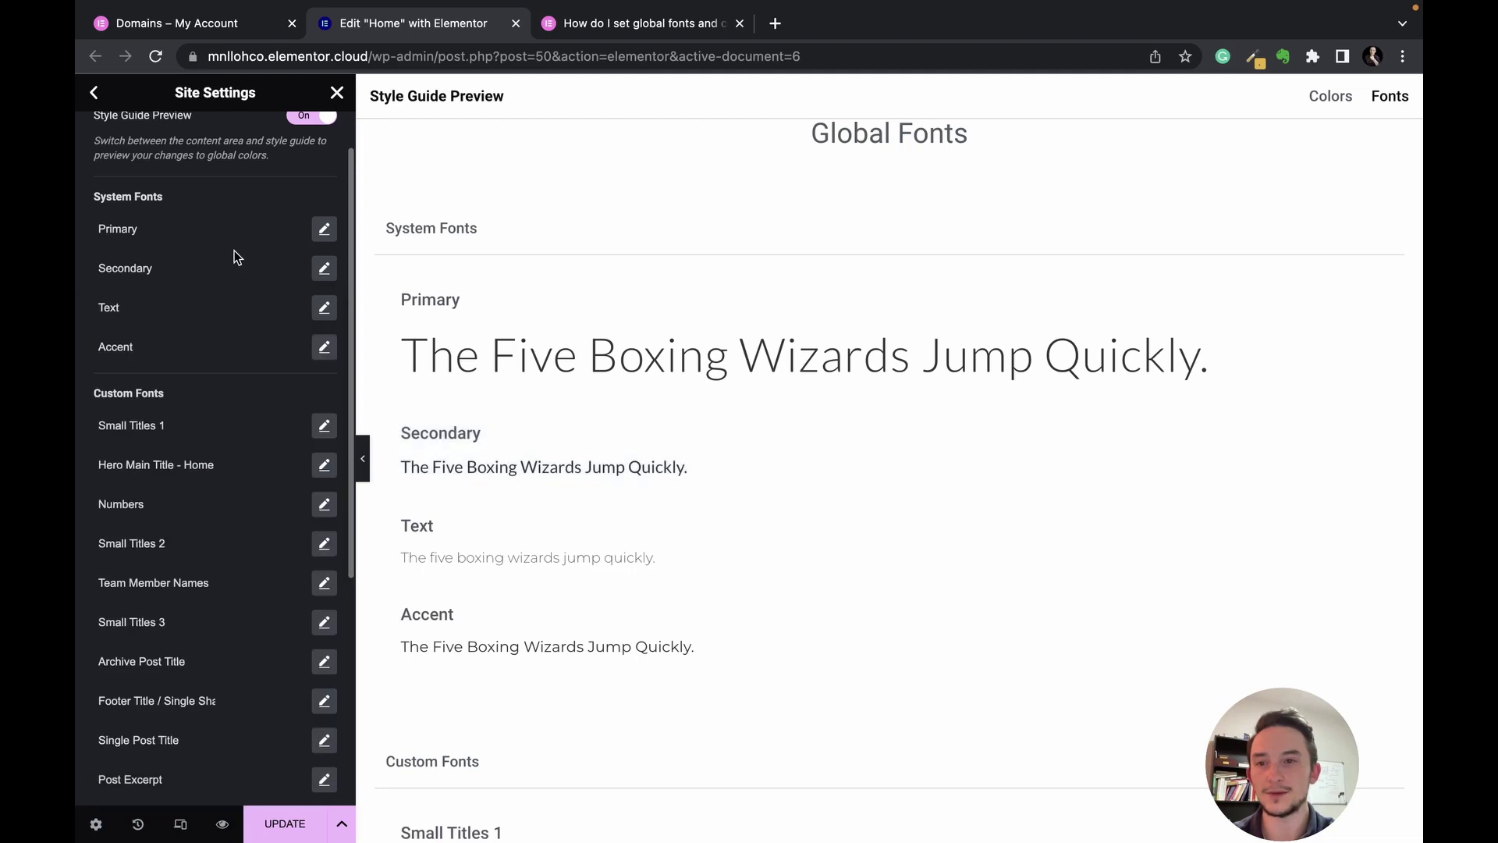
Set the Text font to Lato, 16 px, weight 300 (Light), and update.
{"action": "scroll", "coordinate": [245, 365], "scroll_direction": "up", "scroll_amount": 1}
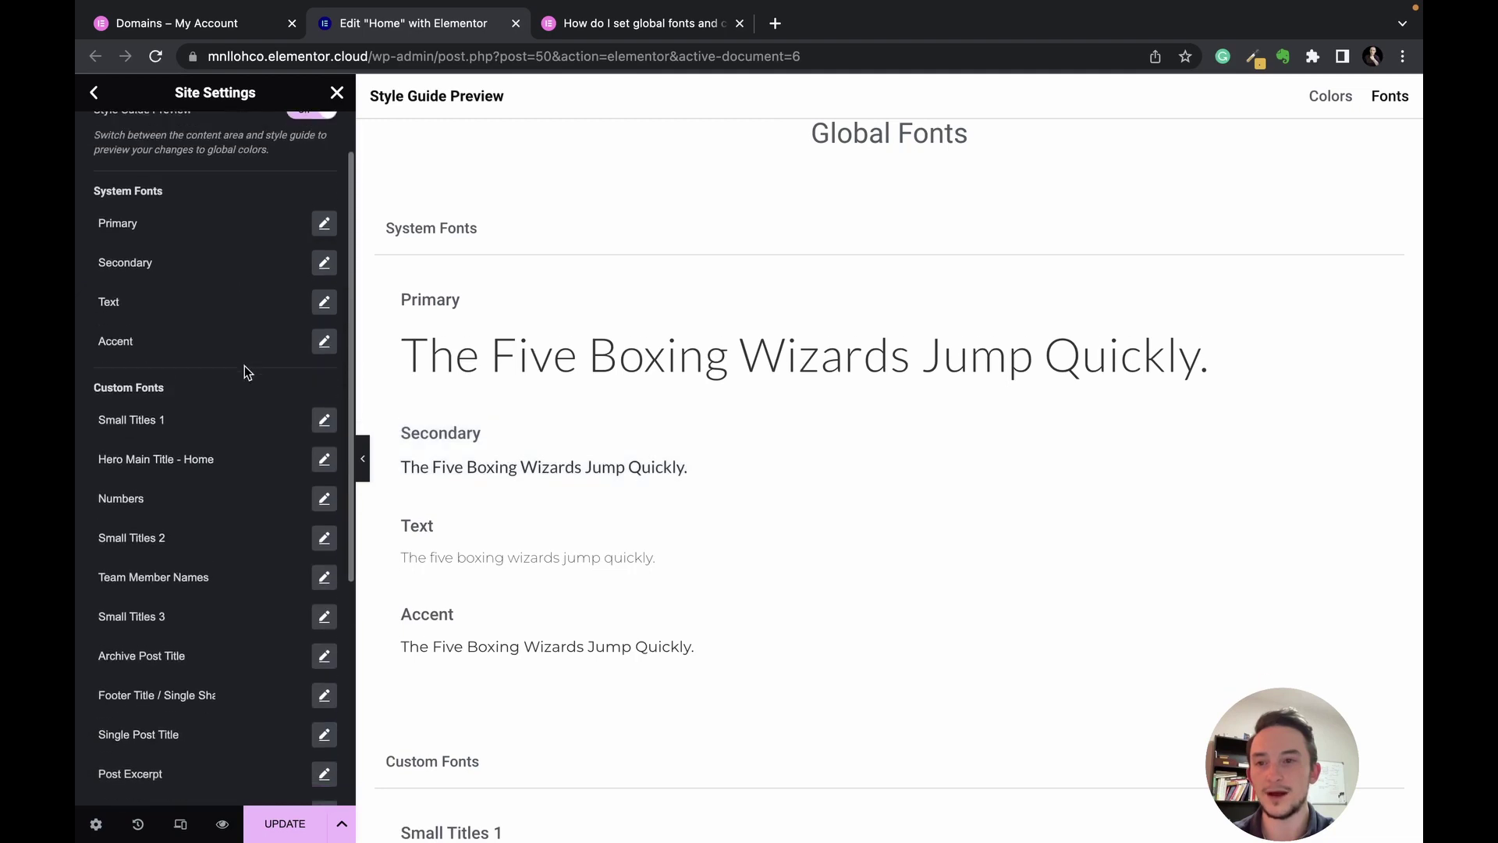
{"action": "left_click", "coordinate": [324, 353]}
{"action": "left_click", "coordinate": [295, 438]}
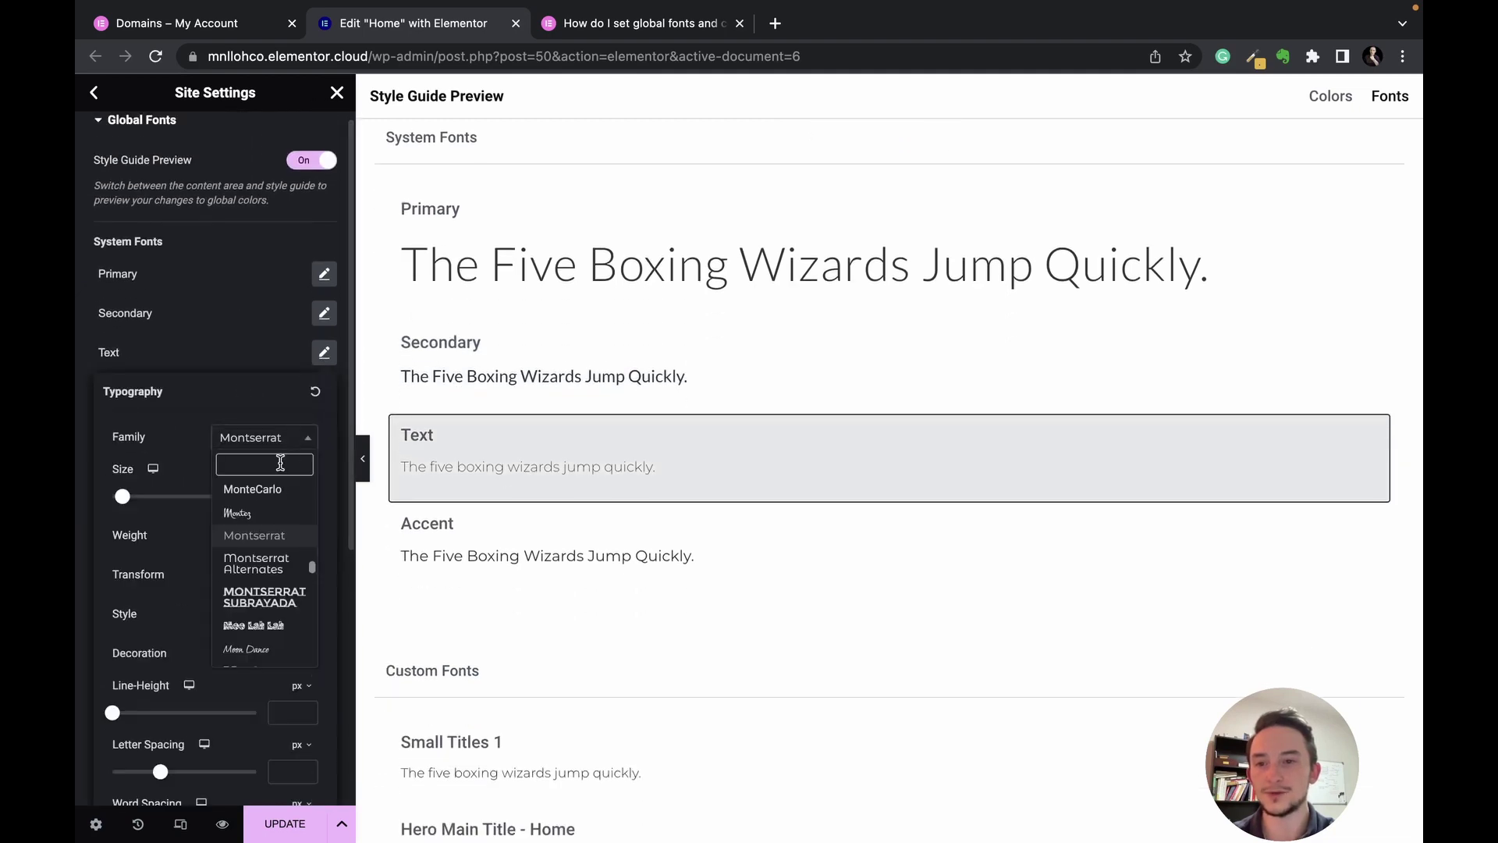
{"action": "key", "text": "BackSpace"}
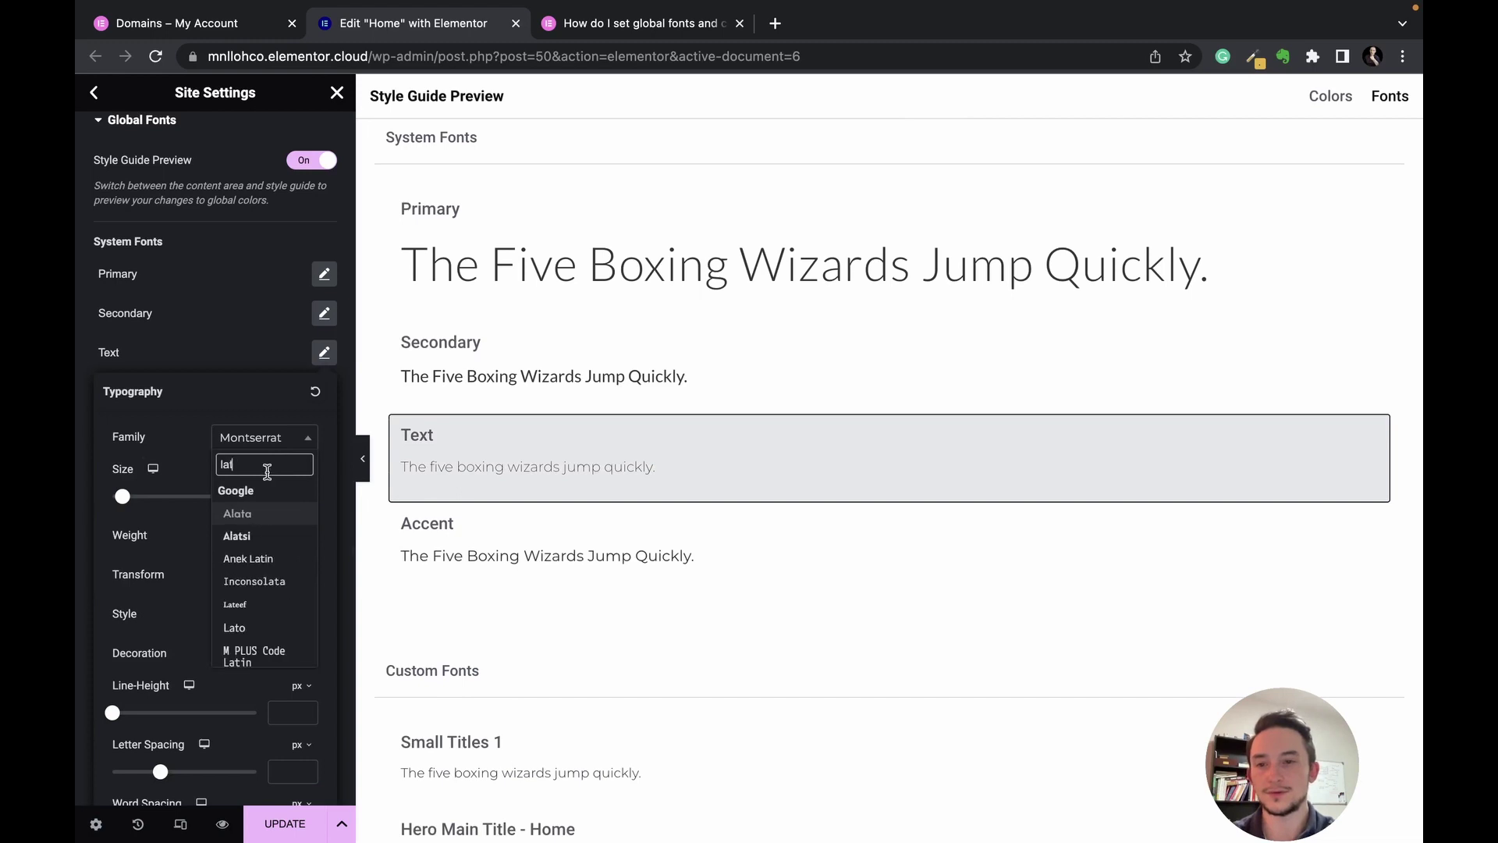
{"action": "type", "text": "to"}
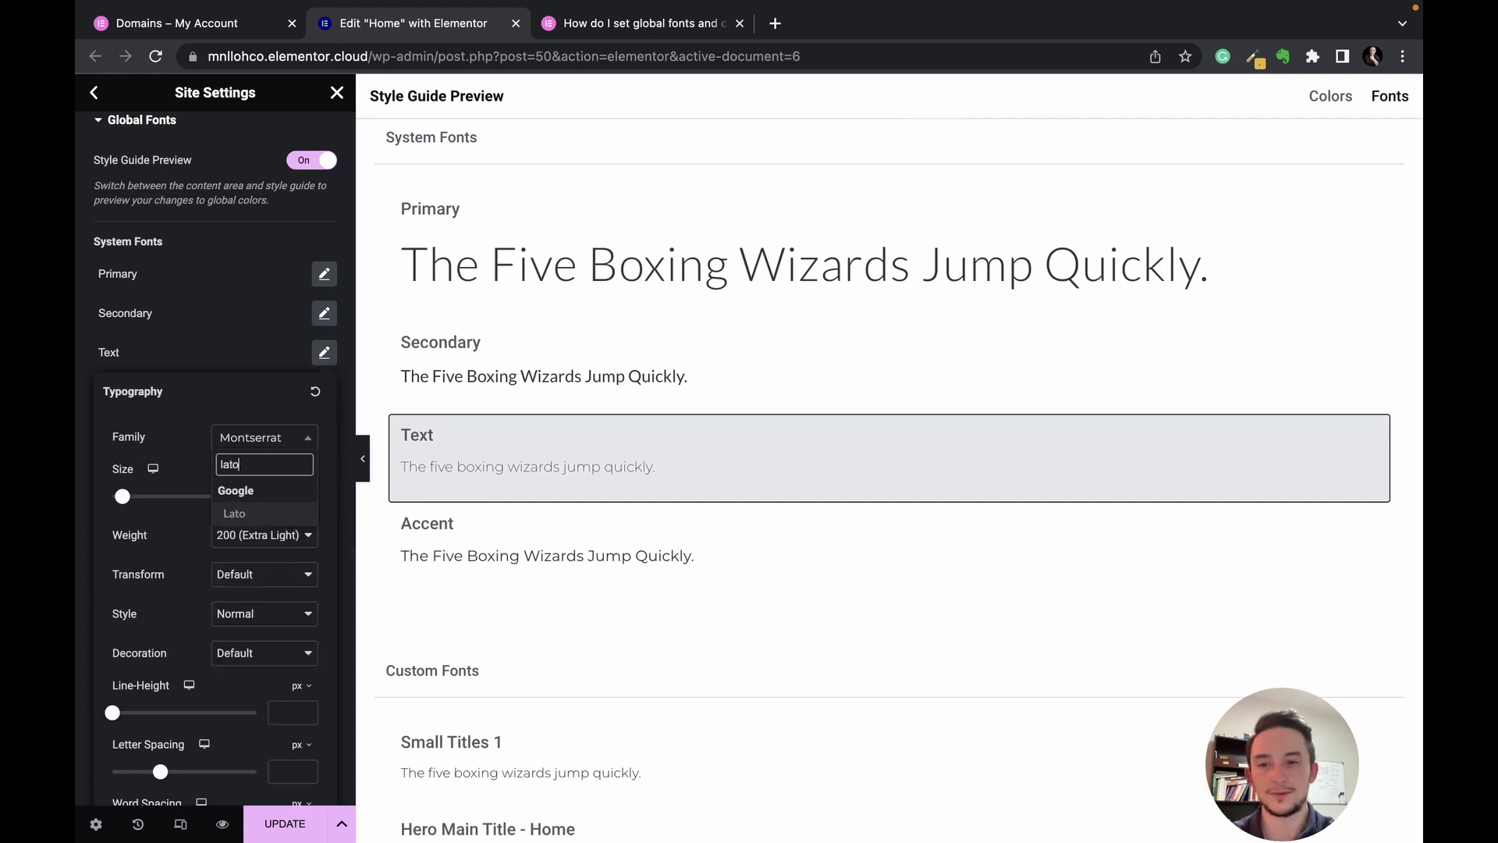
{"action": "left_click", "coordinate": [242, 515]}
{"action": "left_click", "coordinate": [306, 494]}
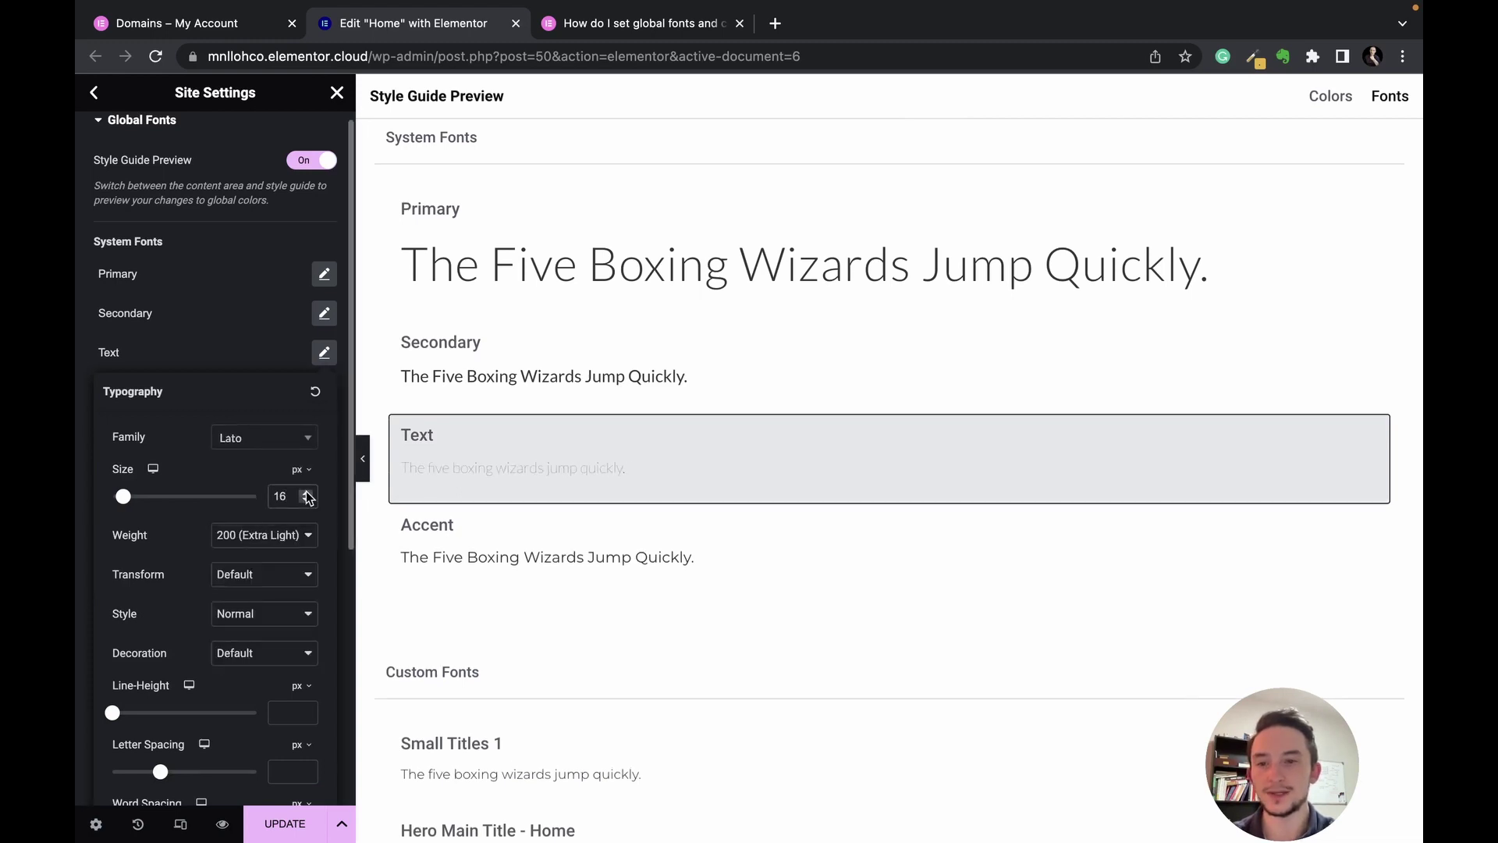
{"action": "left_click", "coordinate": [252, 531]}
{"action": "left_click", "coordinate": [250, 553]}
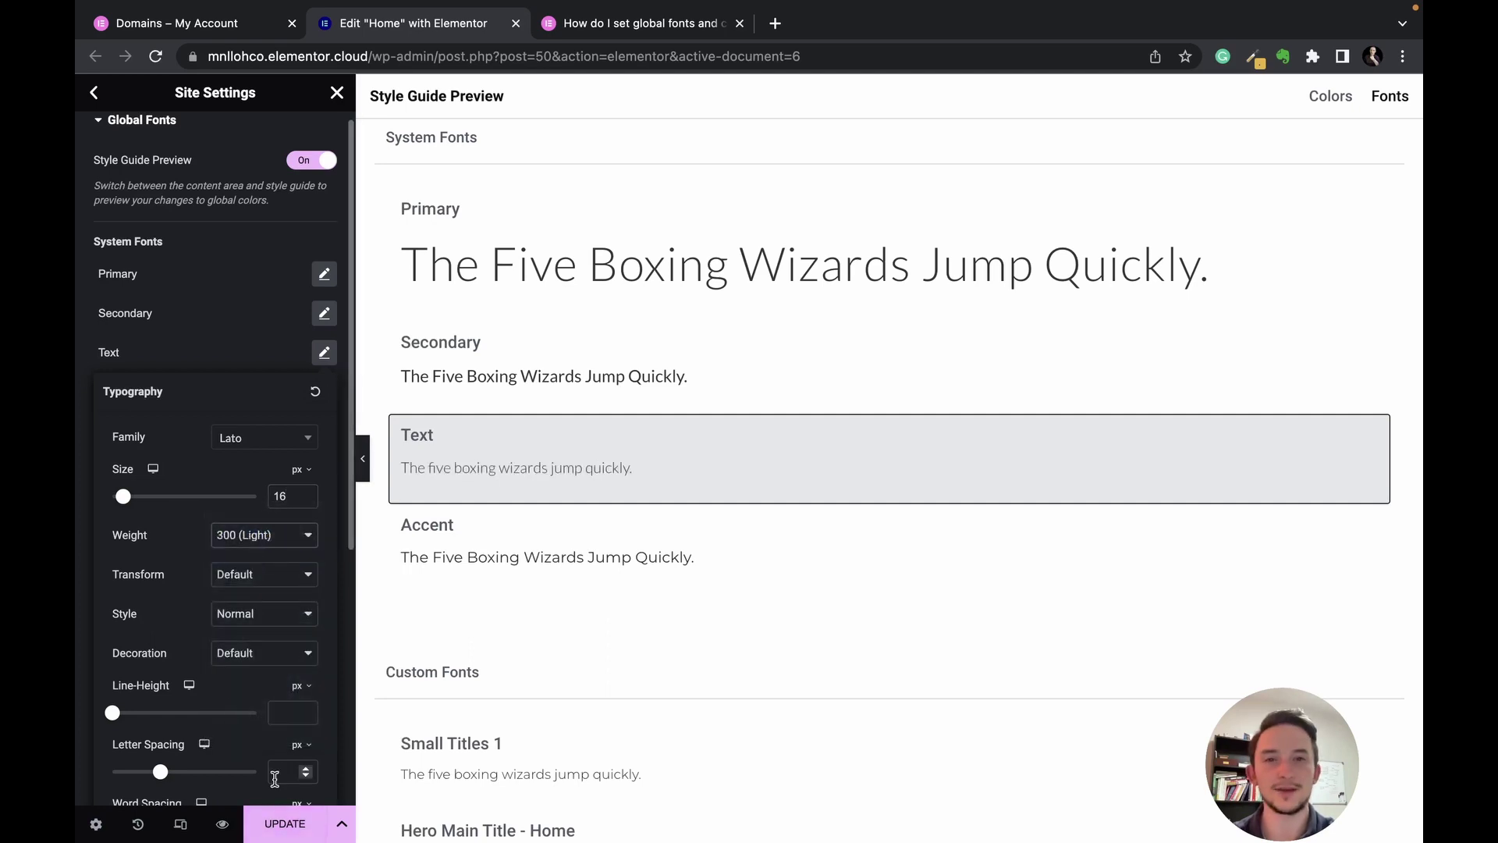
{"action": "left_click", "coordinate": [303, 827]}
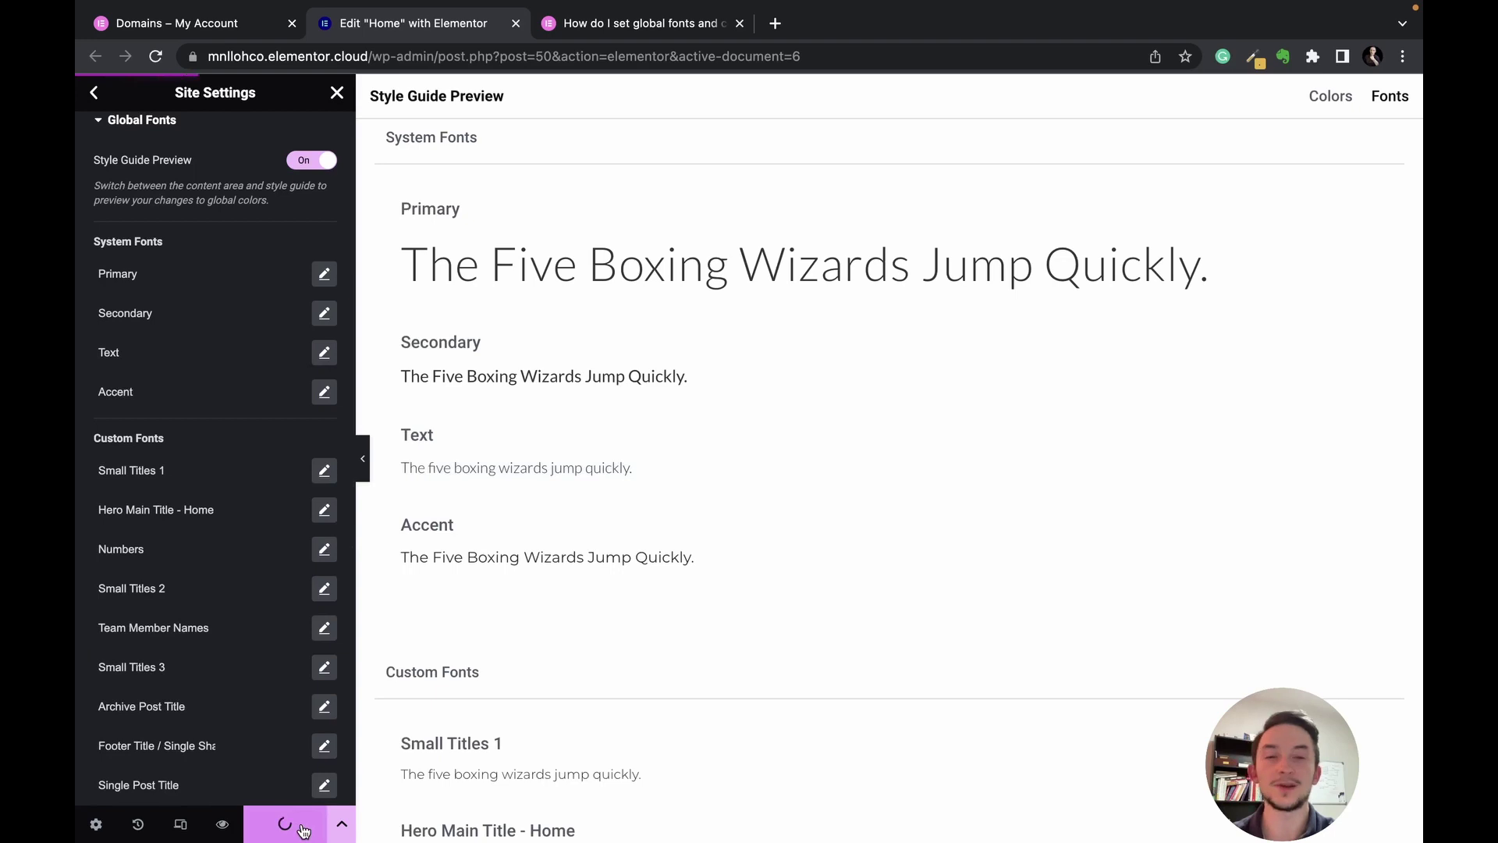